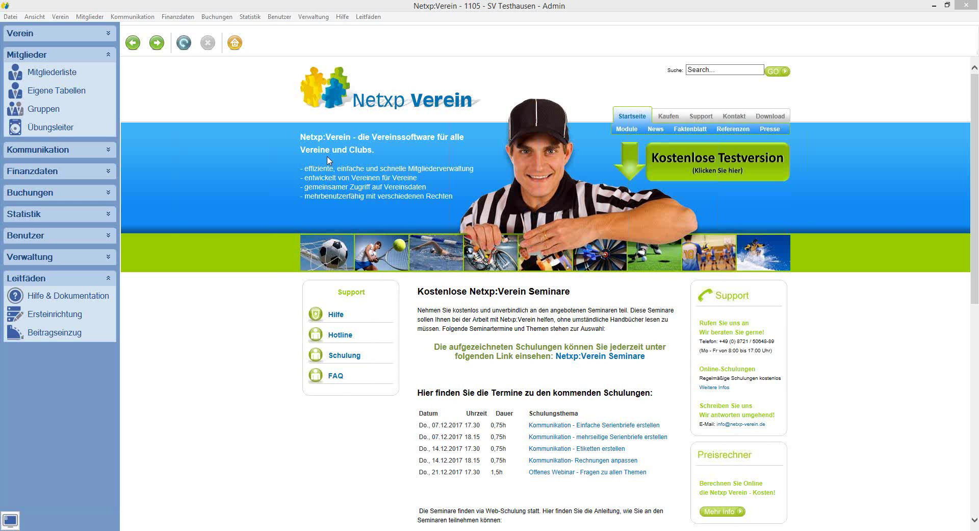
# Step: Open Kommunikation > Vorlagen, expand the standard templates instead of Vereinsvorlagen, and select Artikelrechnung
pyautogui.click(34, 149)
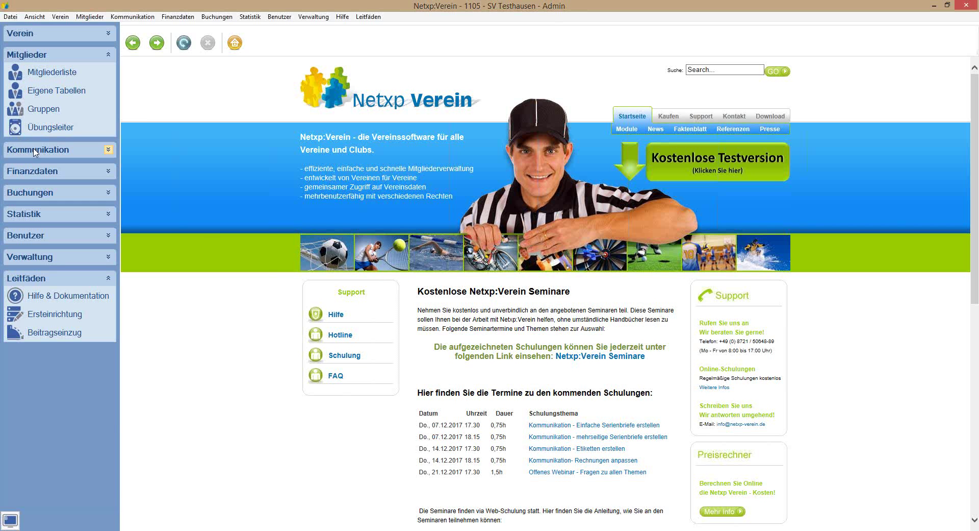
pyautogui.click(43, 277)
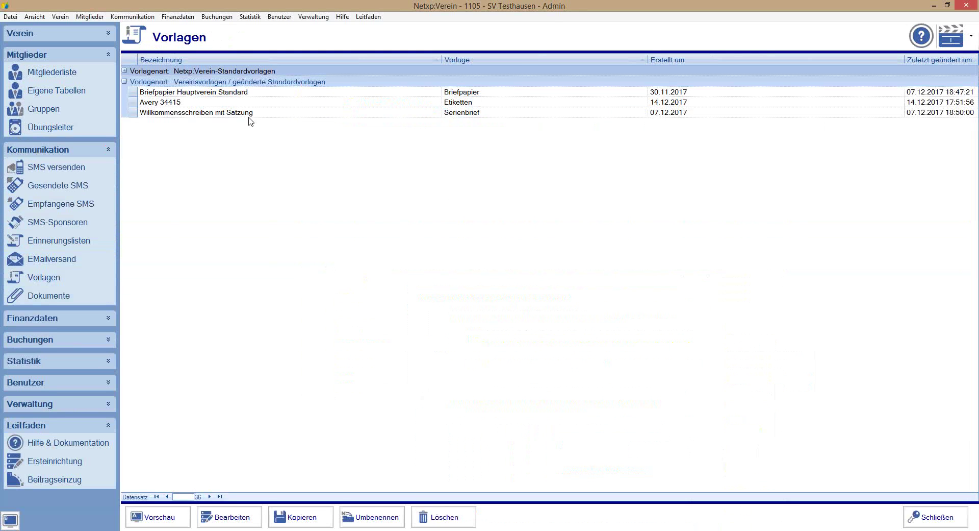
pyautogui.click(124, 81)
pyautogui.click(124, 71)
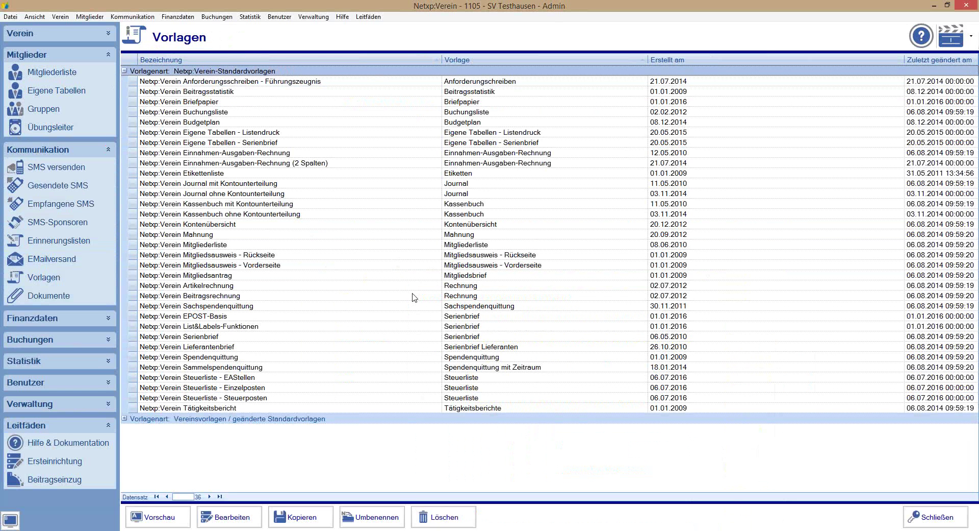
pyautogui.click(239, 285)
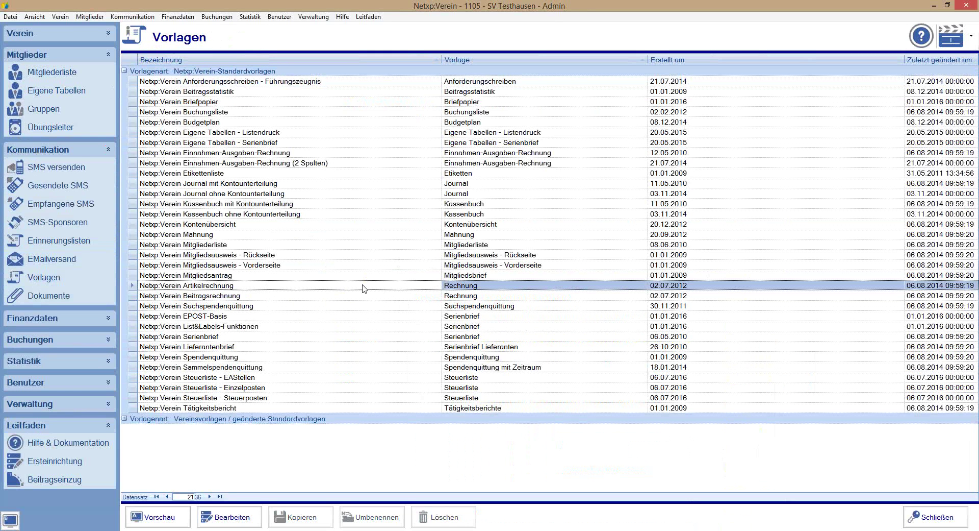
# Step: Go to the Buchungen > Rechnungen invoices overview
pyautogui.click(45, 319)
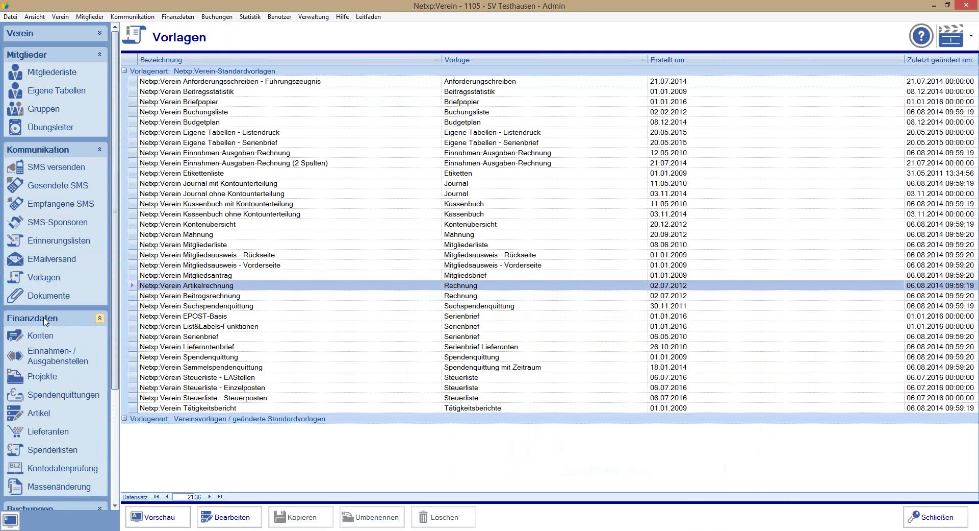
pyautogui.scroll(-1, 34, 413)
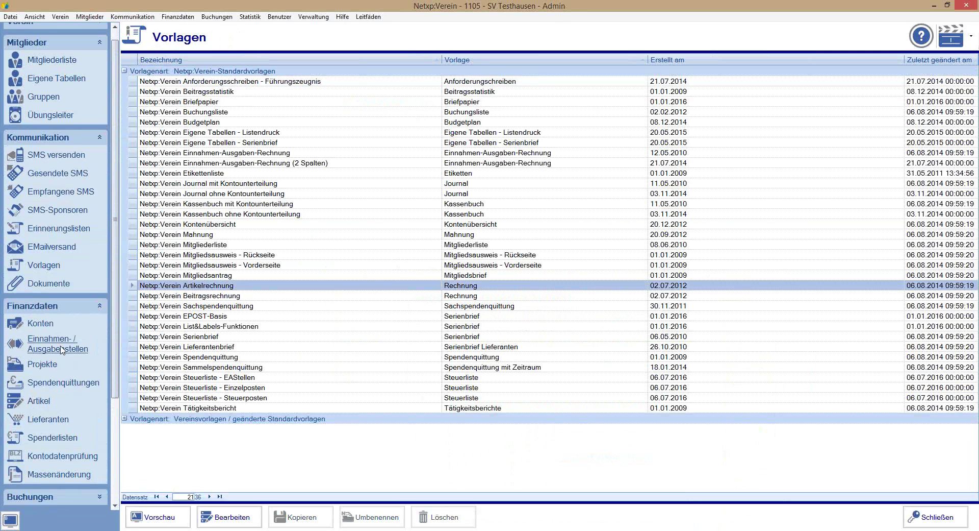
pyautogui.scroll(-3, 74, 280)
pyautogui.click(74, 279)
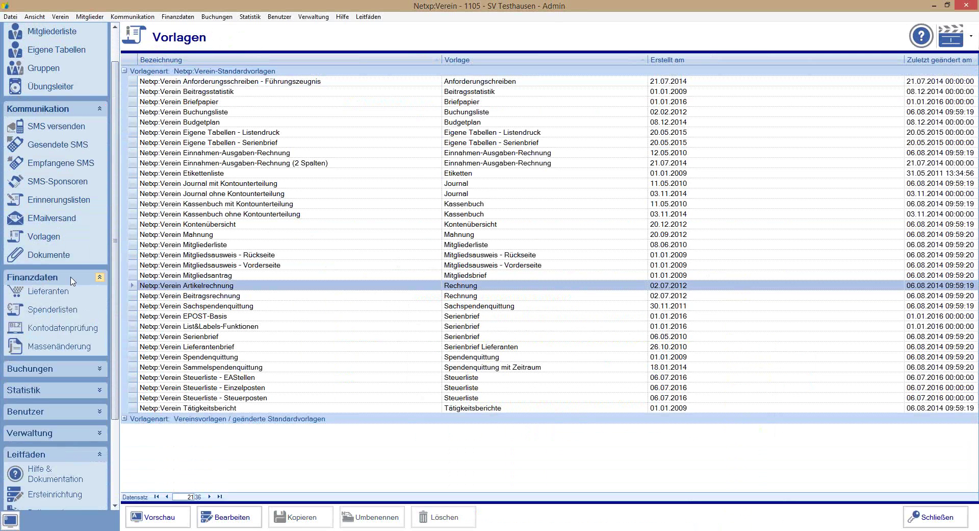
pyautogui.click(67, 340)
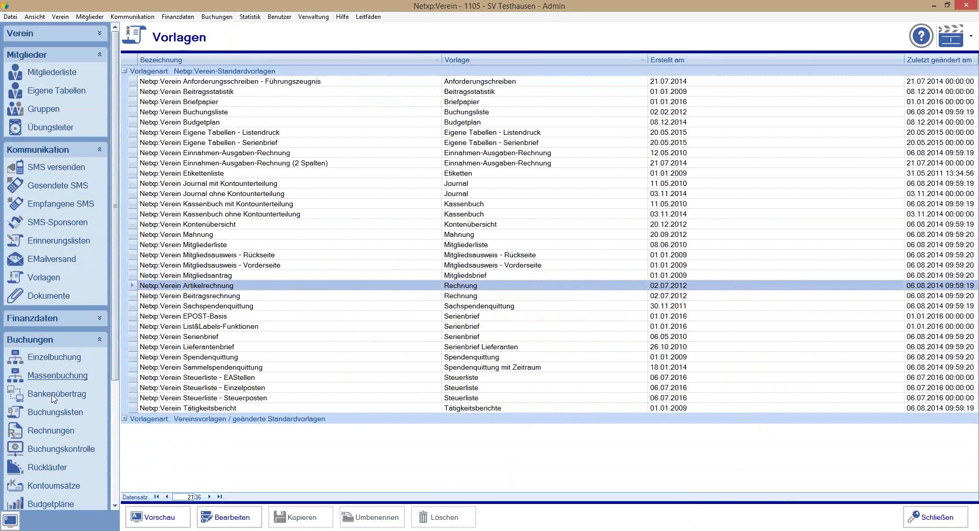
pyautogui.click(51, 430)
# Step: Try a new invoice, dismiss the 'Keine Vorlage' notice, and return to Vorlagen
pyautogui.click(227, 523)
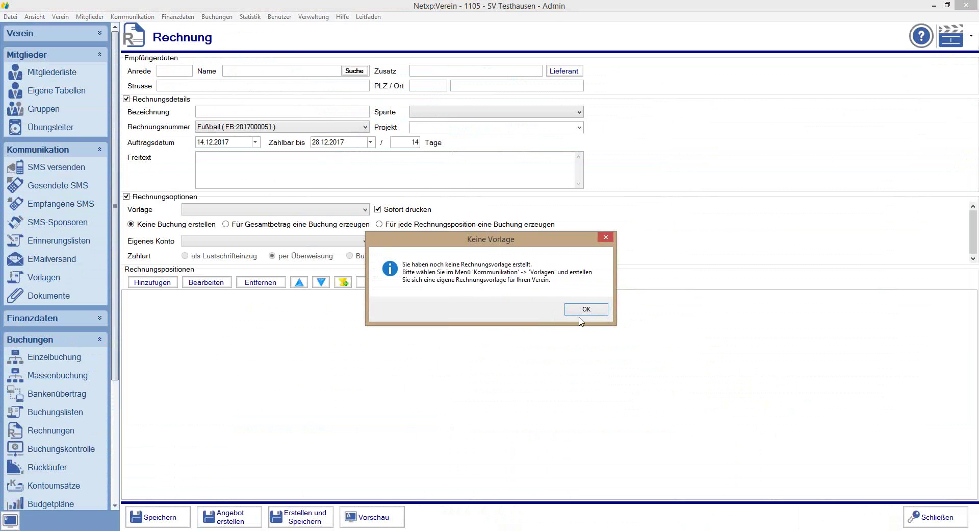
pyautogui.click(581, 312)
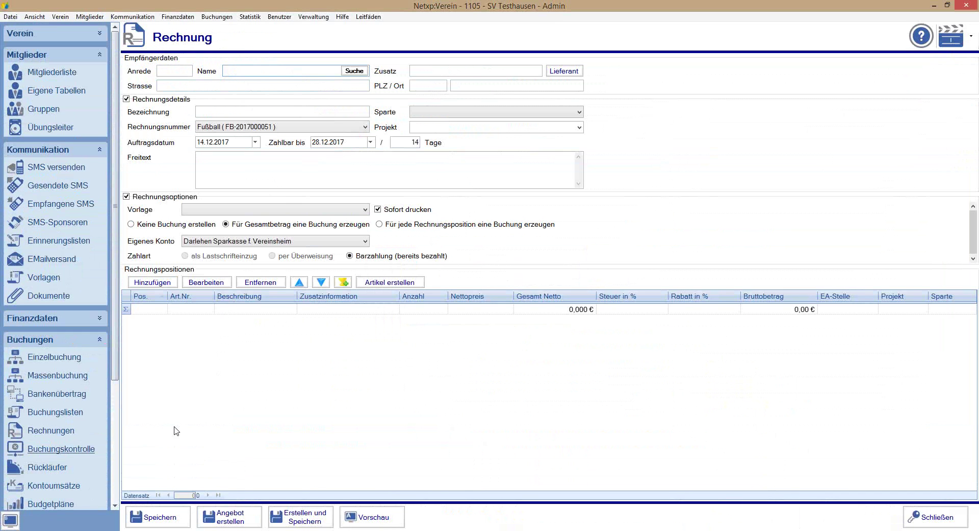
pyautogui.click(53, 279)
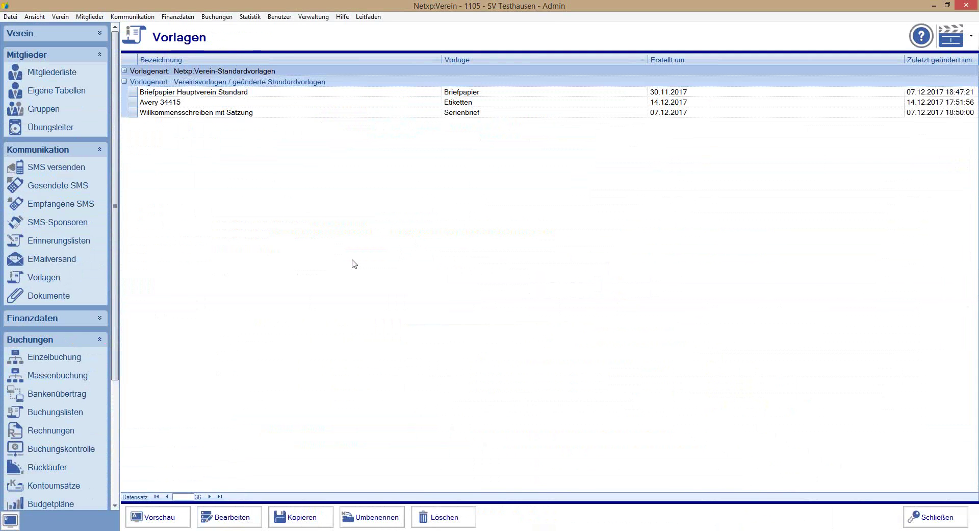
# Step: Open the standard Netxp:Verein Artikelrechnung template in the template designer for editing
pyautogui.click(124, 71)
pyautogui.click(223, 289)
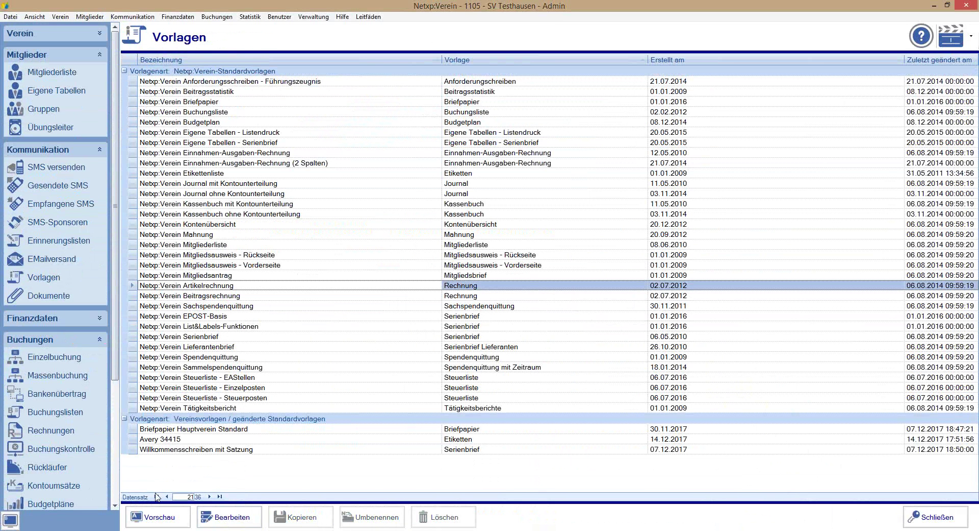
pyautogui.click(236, 524)
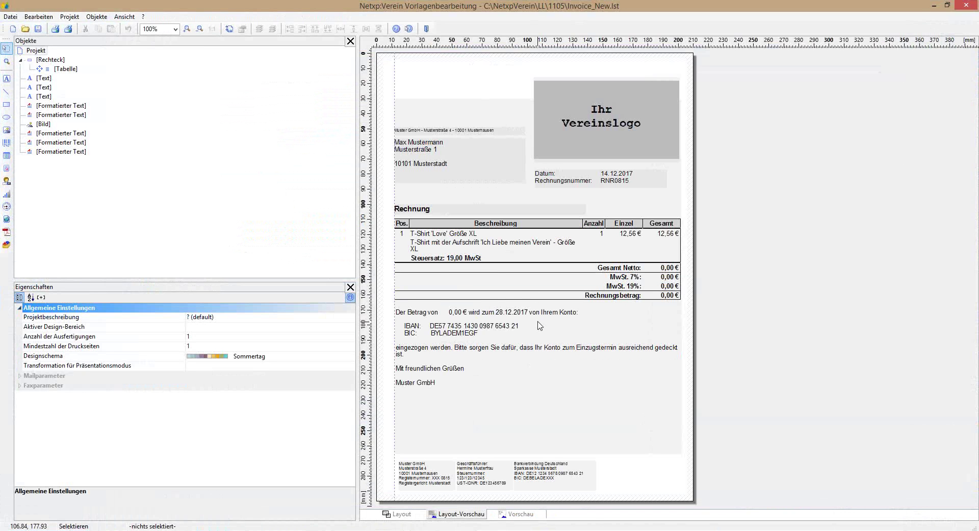
pyautogui.moveTo(383, 61); pyautogui.dragTo(762, 506)
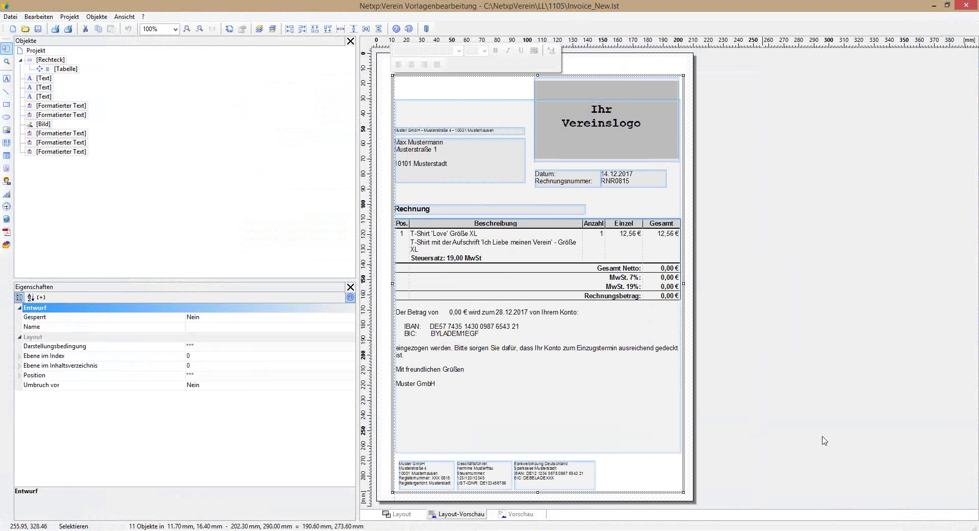
pyautogui.click(861, 408)
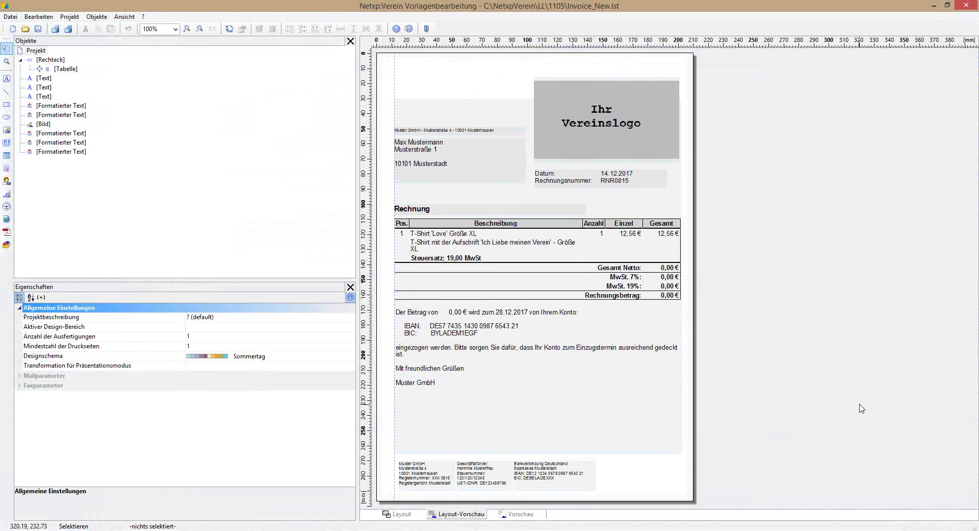
pyautogui.click(499, 282)
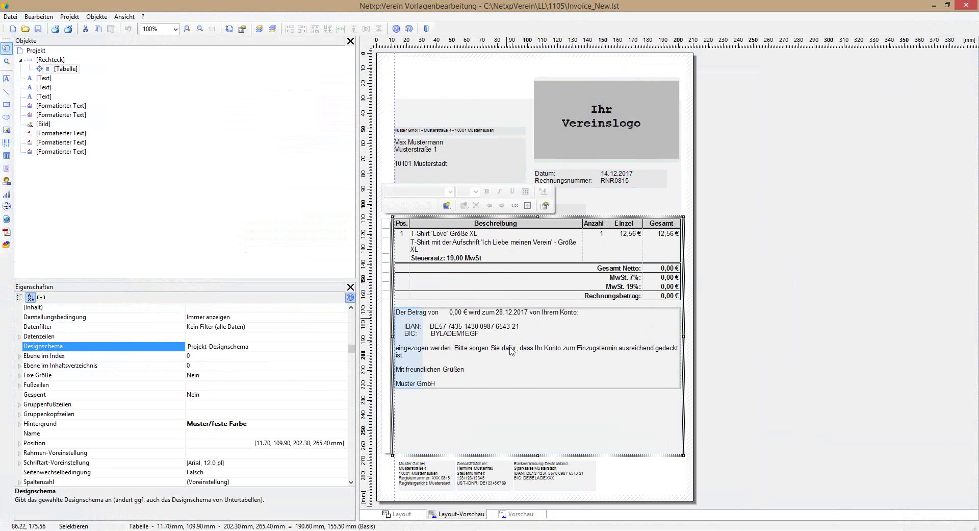
pyautogui.doubleClick(509, 380)
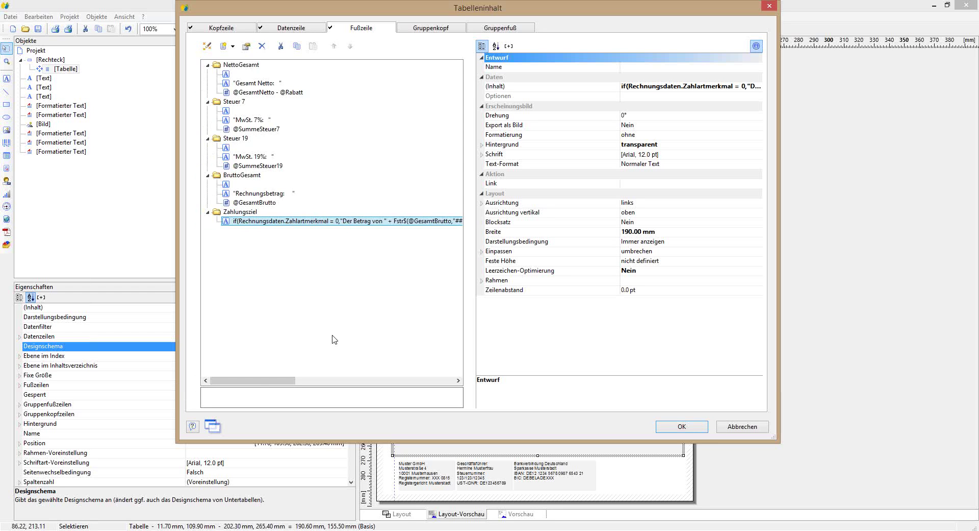
pyautogui.click(747, 427)
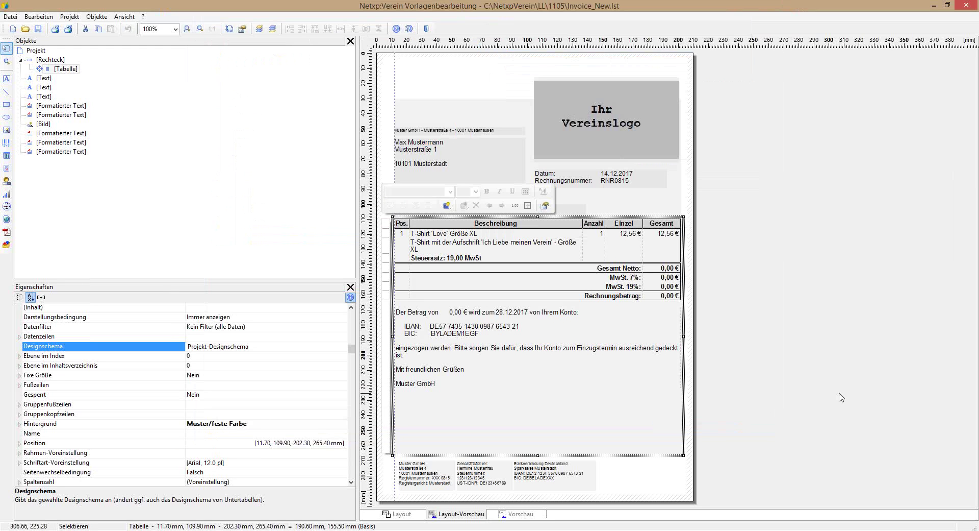
# Step: Delete the Vereinslogo image and the background rectangle, confirming the rectangle deletion
pyautogui.click(606, 123)
pyautogui.click(599, 89)
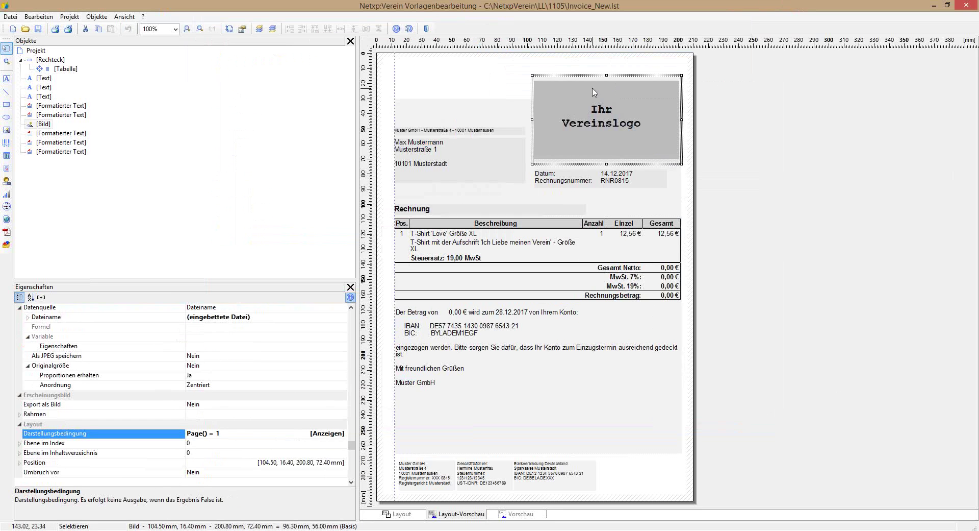
pyautogui.press('Delete')
pyautogui.click(604, 120)
pyautogui.press('Delete')
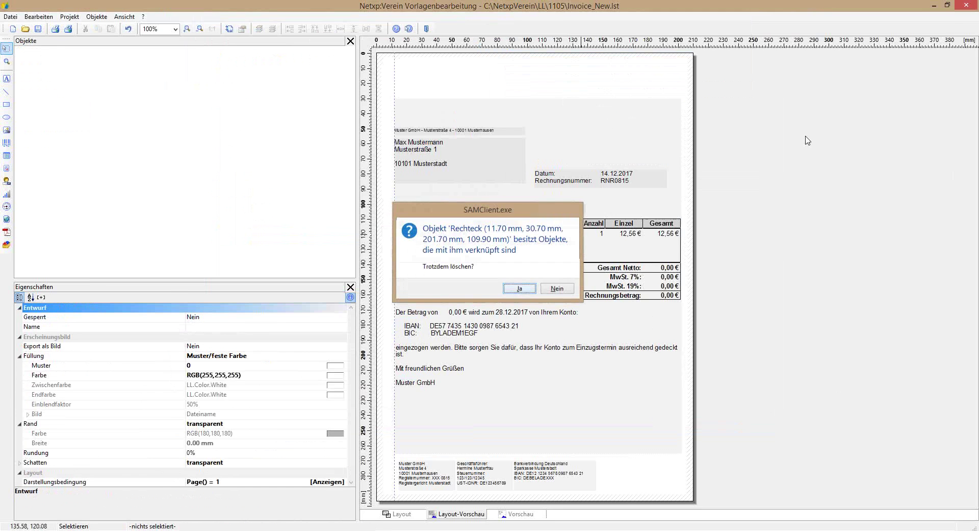
pyautogui.press('Return')
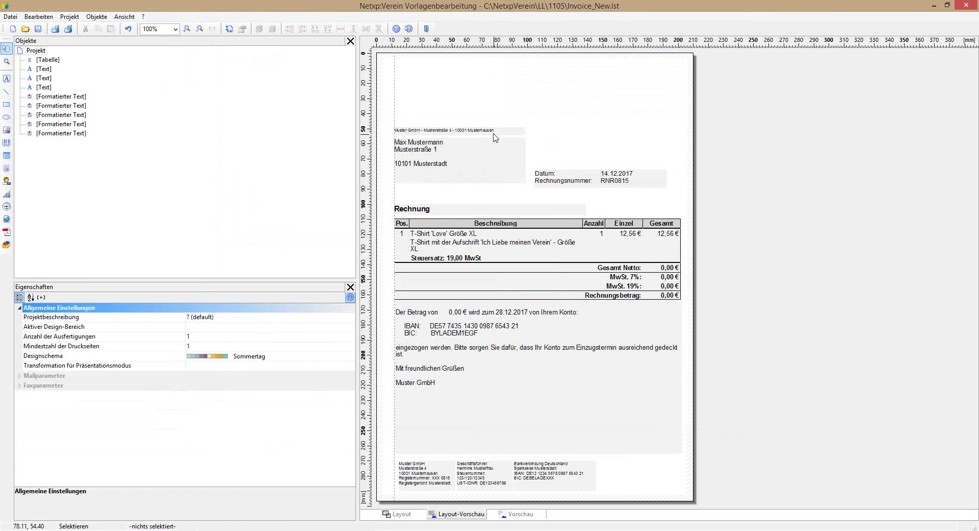
# Step: Delete the sender line at the page top and the three footer text blocks
pyautogui.click(497, 136)
pyautogui.press('Delete')
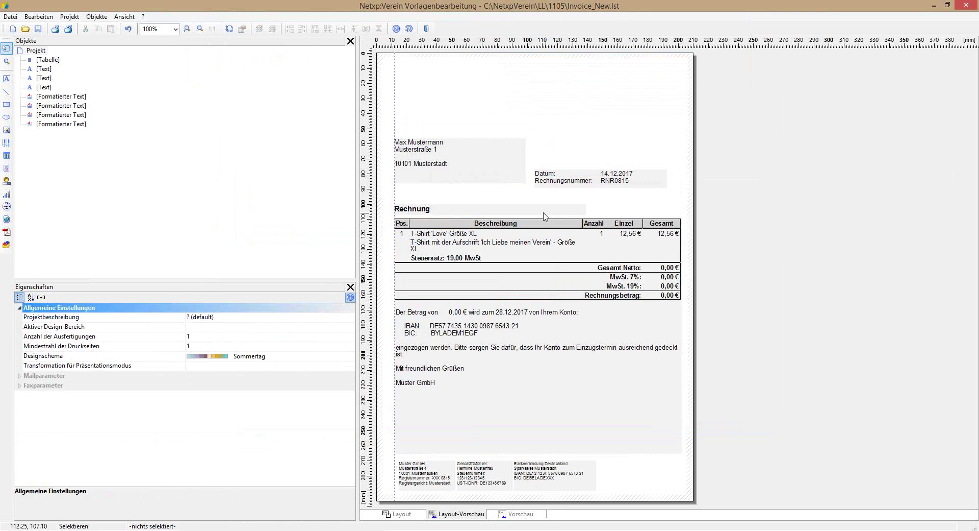
pyautogui.moveTo(417, 500); pyautogui.dragTo(599, 457)
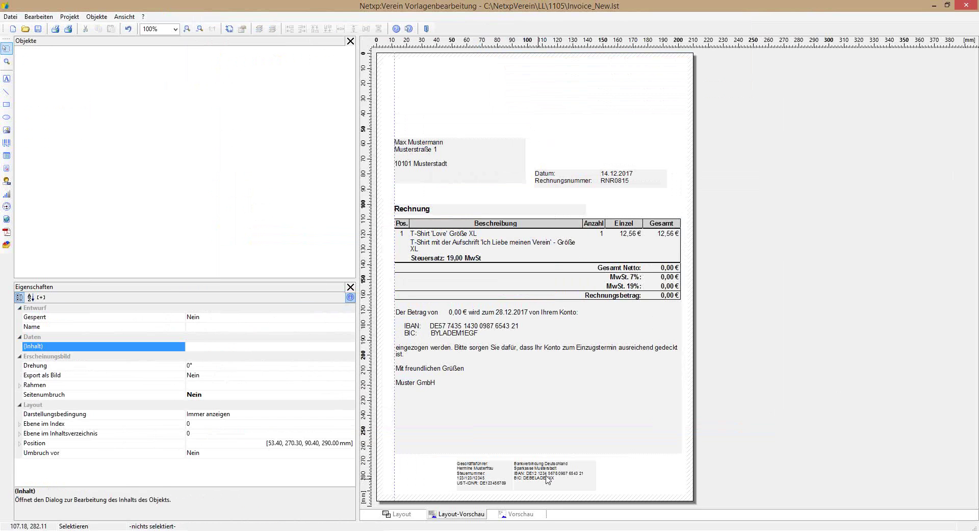
pyautogui.press('Delete')
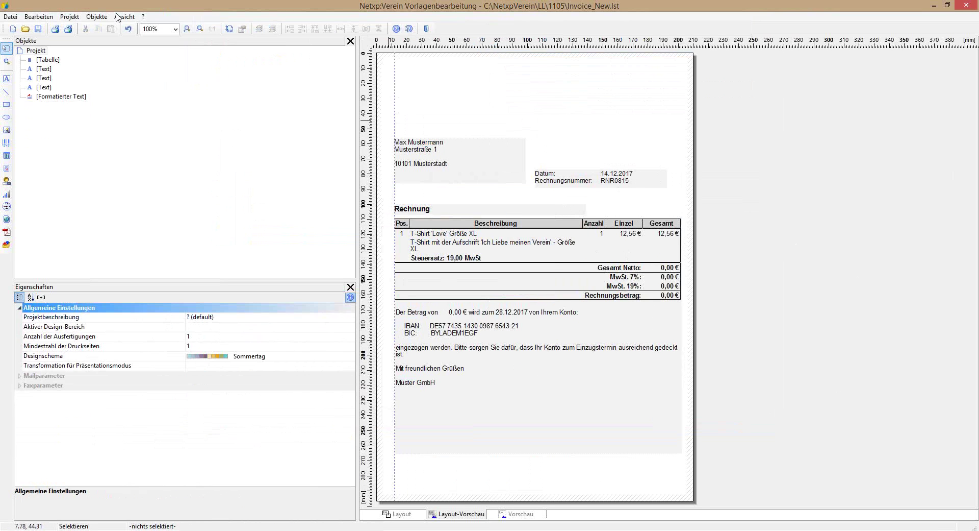
# Step: In Projektbausteine, load a new module and browse to the 1105 template folder
pyautogui.click(34, 18)
pyautogui.moveTo(65, 19)
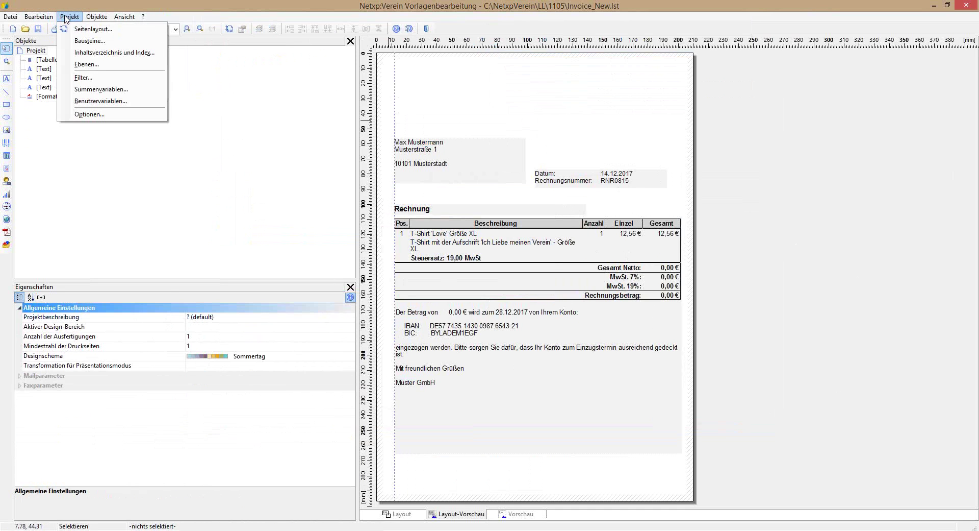
pyautogui.click(86, 44)
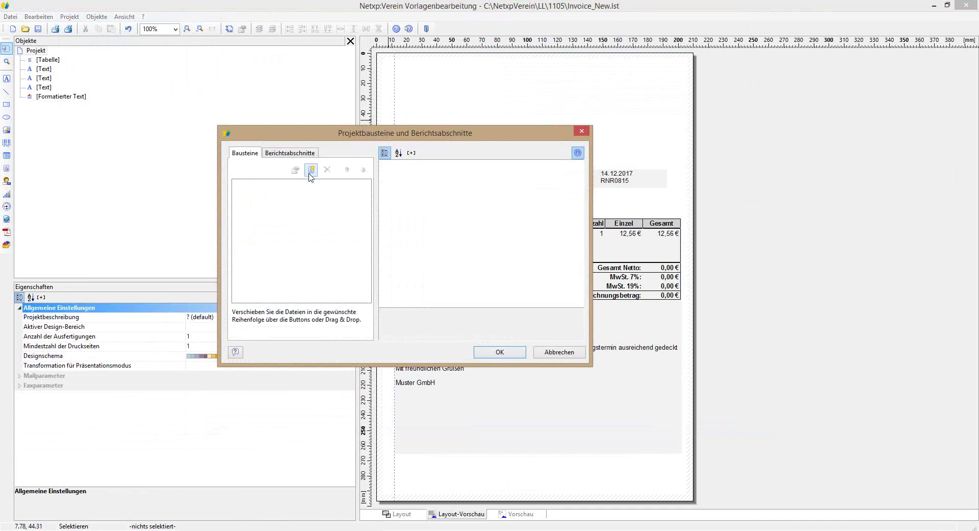
pyautogui.click(312, 172)
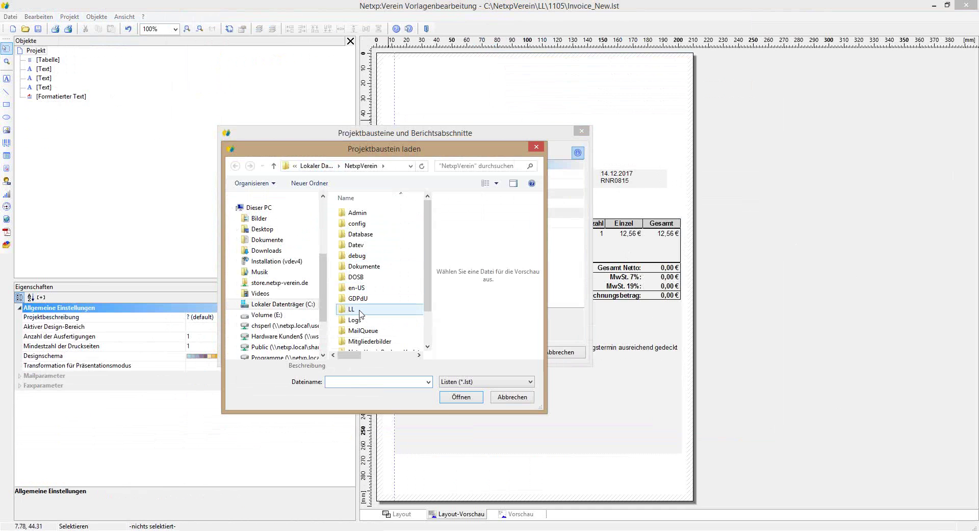
pyautogui.doubleClick(360, 310)
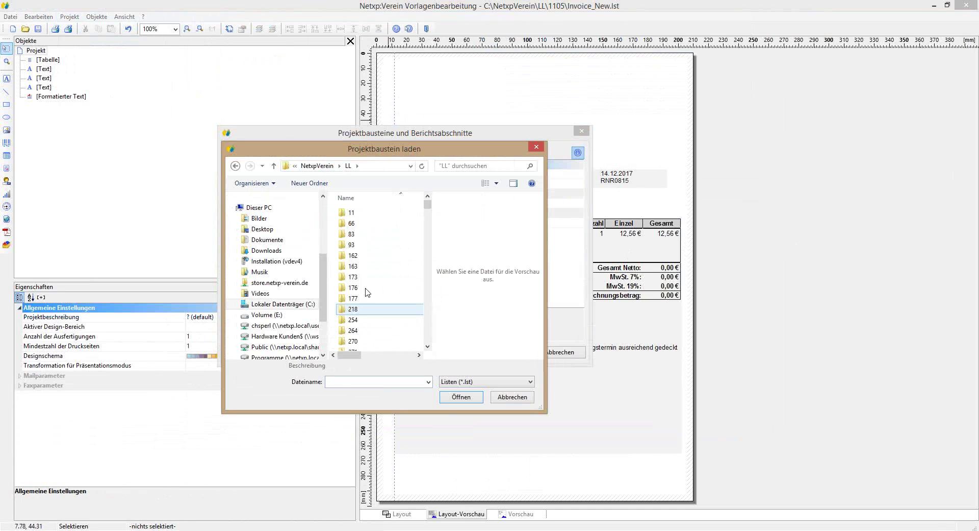
pyautogui.scroll(-8, 419, 225)
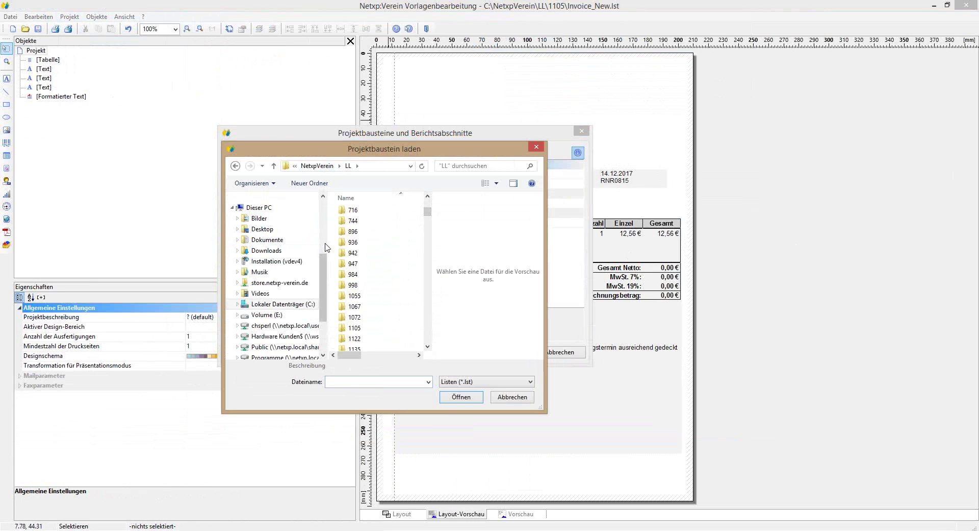
pyautogui.moveTo(328, 247); pyautogui.dragTo(254, 243)
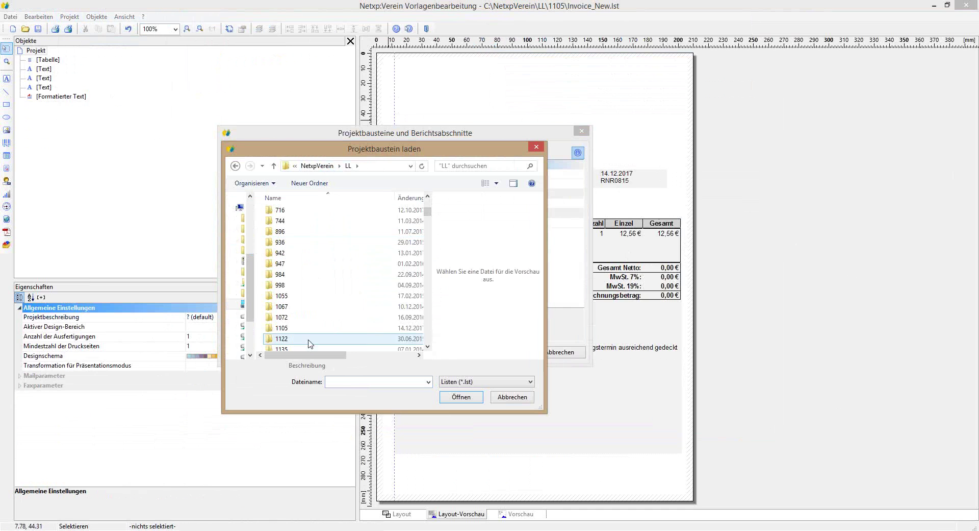
pyautogui.click(326, 329)
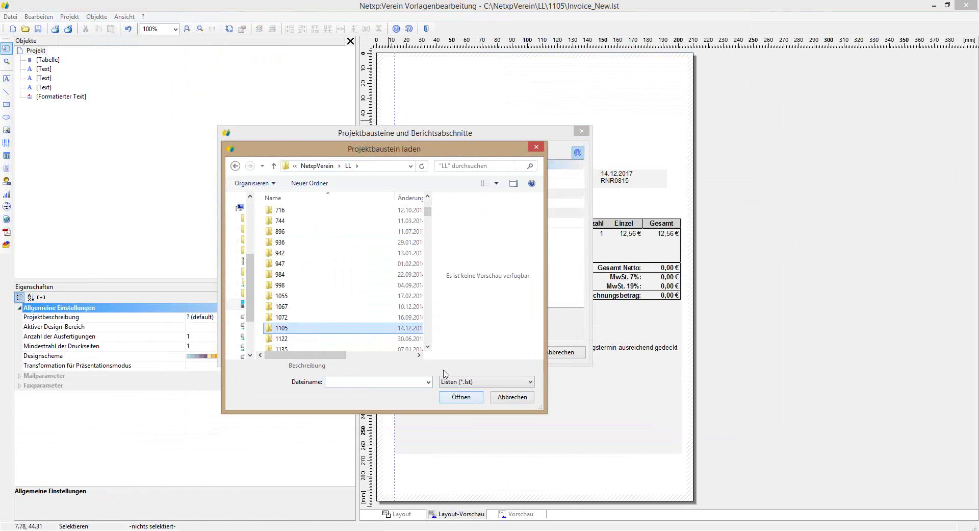
pyautogui.doubleClick(327, 331)
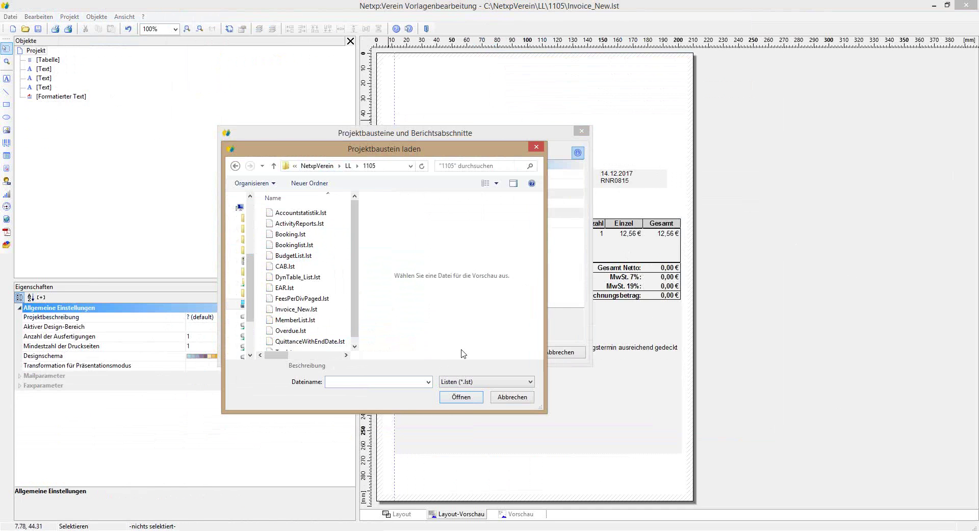
# Step: Filter to Etiketten (*.lbl), load Briefpapier.lbl as a project module, and confirm
pyautogui.click(476, 381)
pyautogui.click(461, 396)
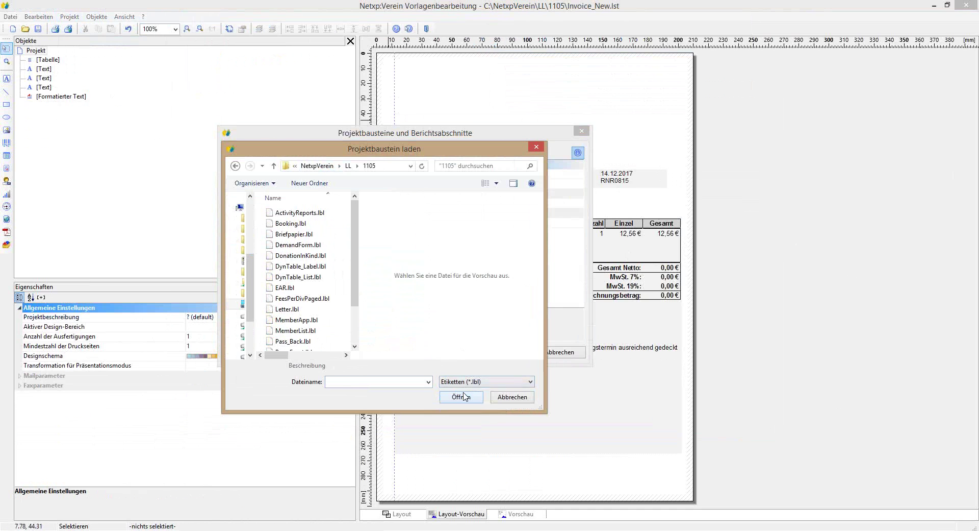
pyautogui.click(286, 236)
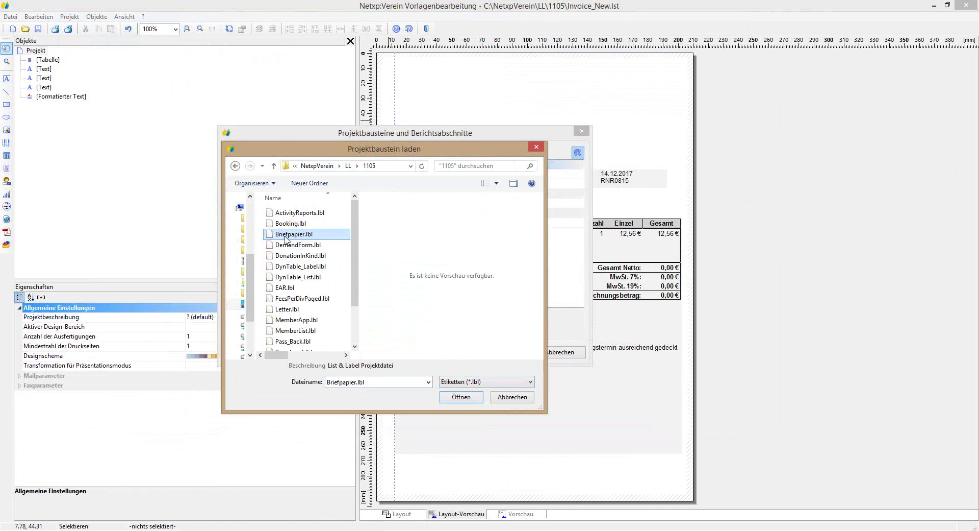
pyautogui.click(462, 397)
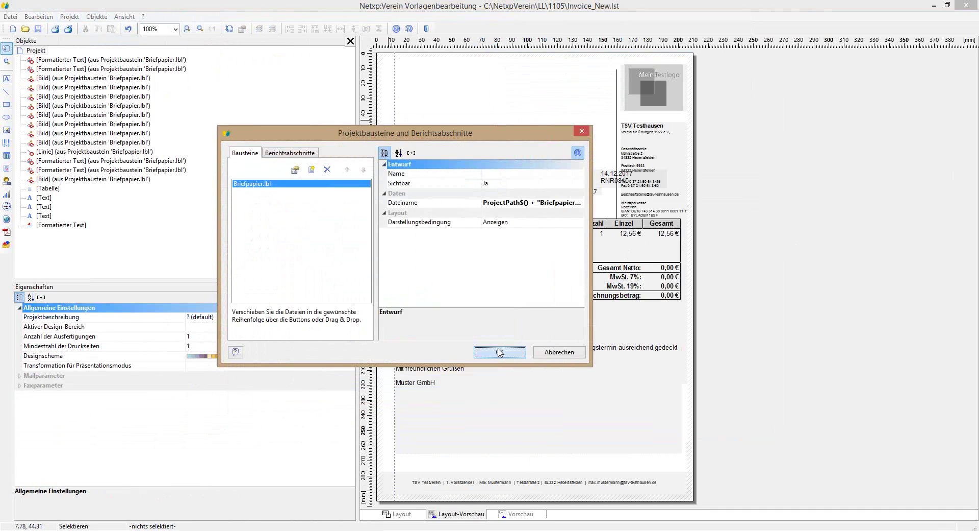
pyautogui.click(499, 352)
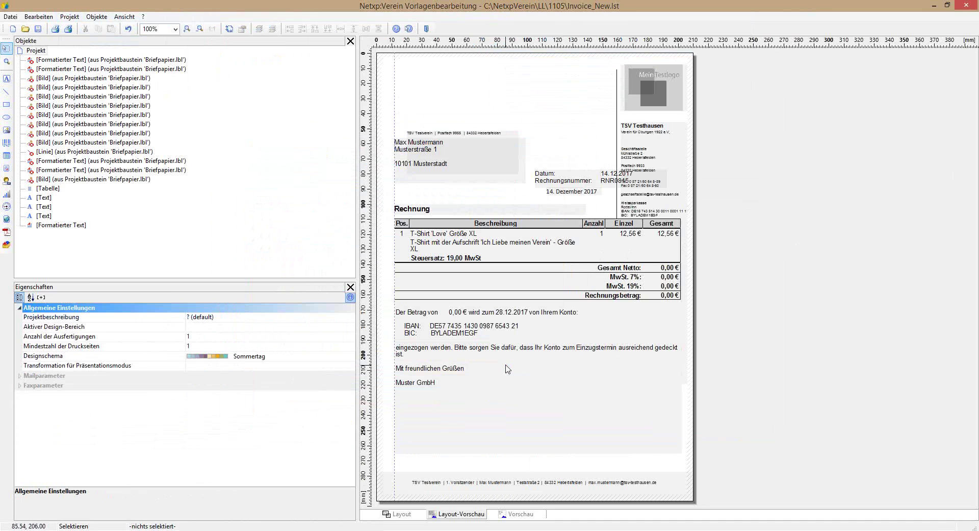
# Step: Narrow the recipient address block and place it at 20.28 mm left, 56.73 mm top
pyautogui.click(461, 155)
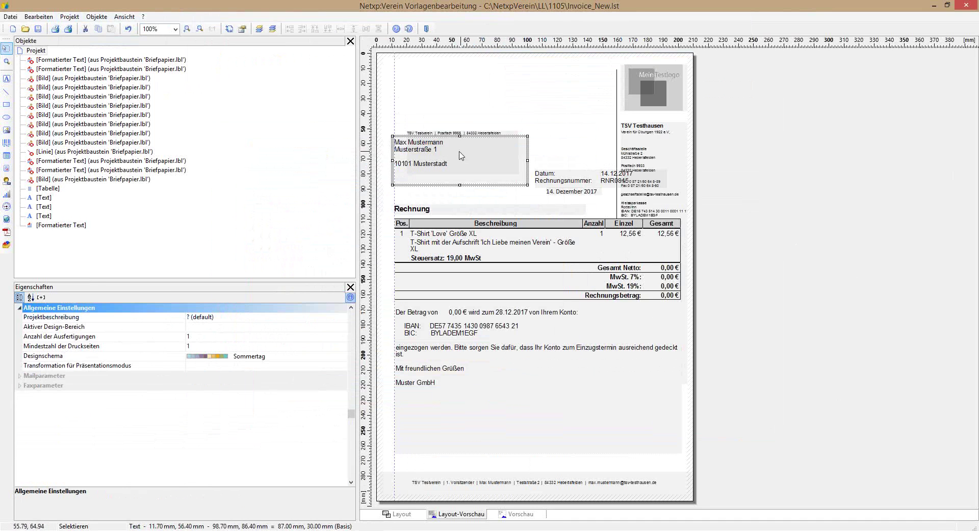
pyautogui.moveTo(393, 160); pyautogui.dragTo(409, 160)
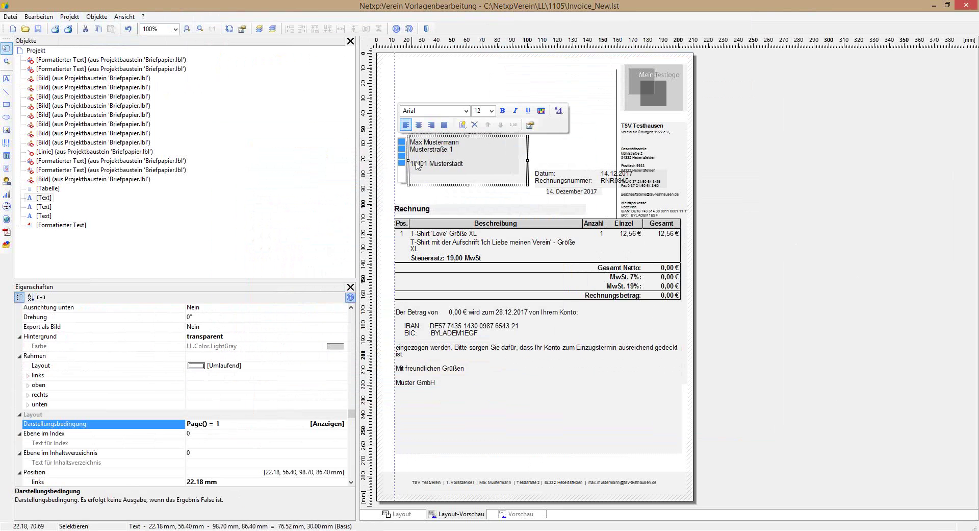
pyautogui.moveTo(476, 135); pyautogui.dragTo(476, 137)
pyautogui.click(565, 103)
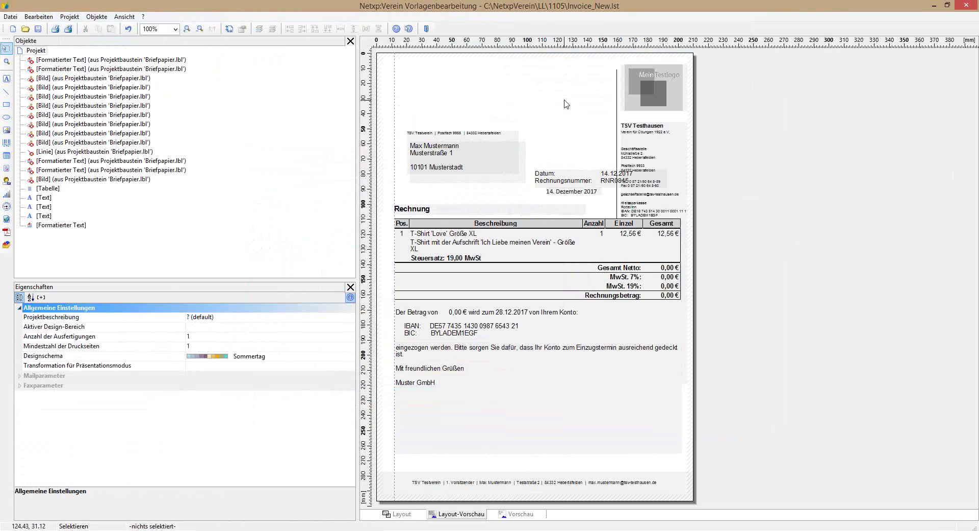
pyautogui.click(489, 167)
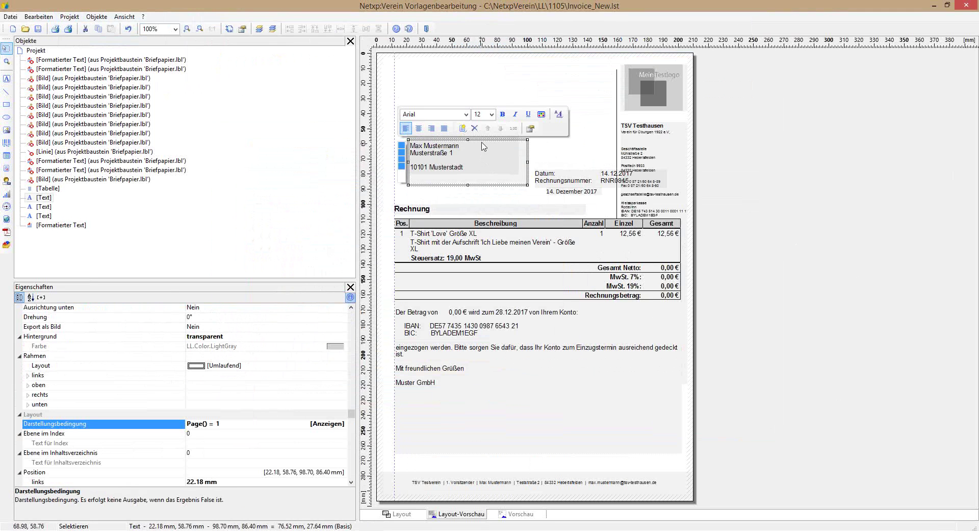
pyautogui.moveTo(485, 140); pyautogui.dragTo(484, 134)
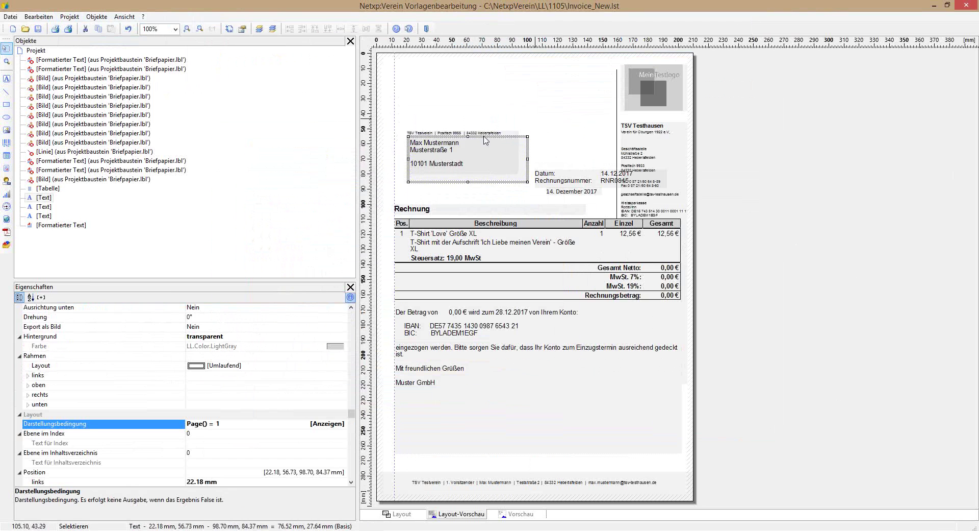
pyautogui.click(572, 133)
pyautogui.click(442, 163)
pyautogui.press('Left')
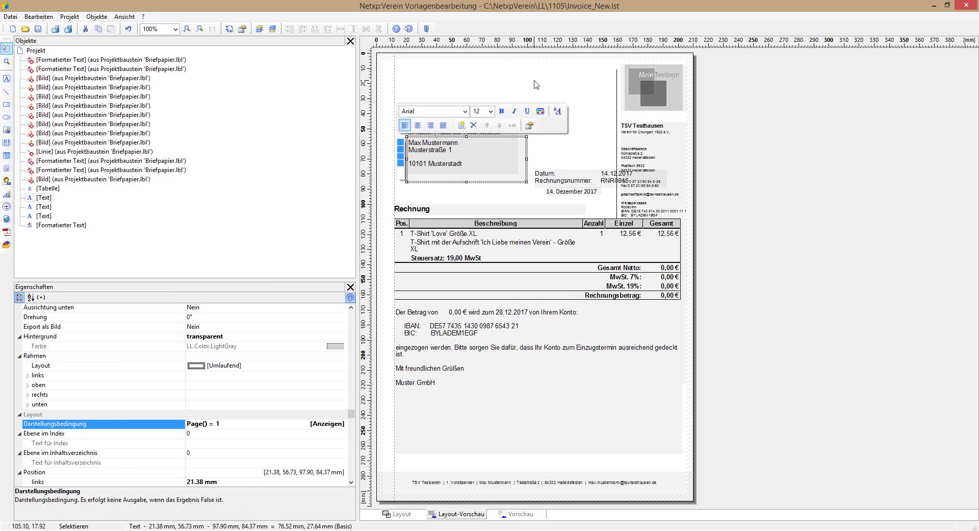
pyautogui.press('Left')
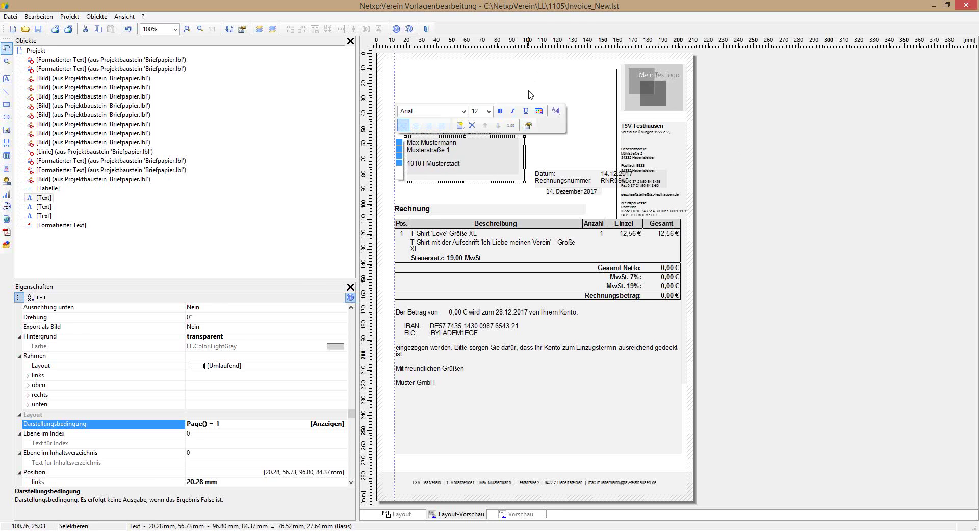
pyautogui.click(566, 101)
# Step: Shrink the recipient address box slightly from its lower-right corner
pyautogui.click(463, 155)
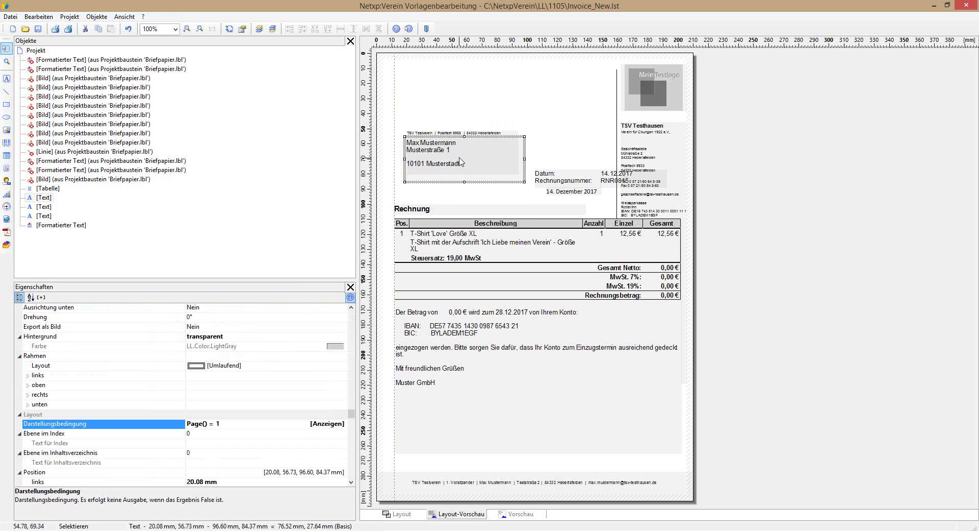
pyautogui.click(480, 75)
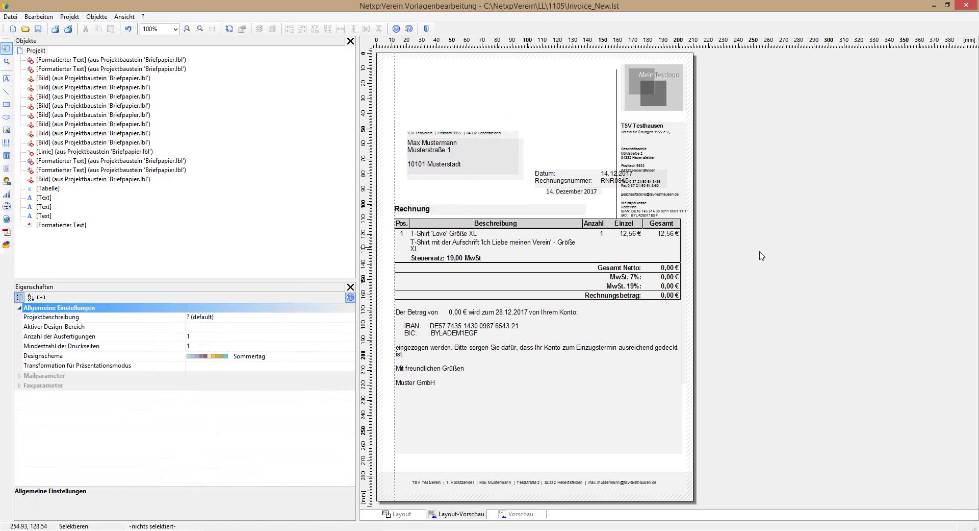
pyautogui.click(500, 159)
pyautogui.moveTo(519, 178); pyautogui.dragTo(517, 175)
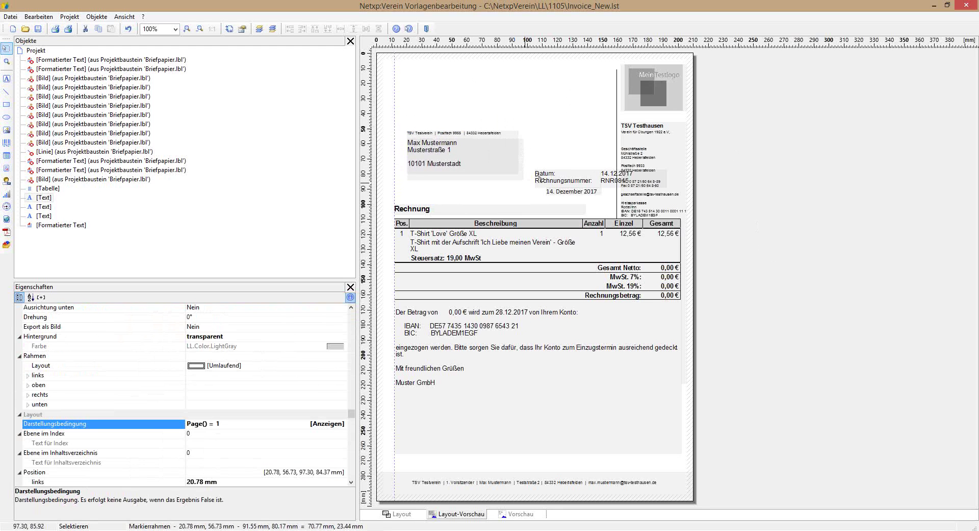
pyautogui.click(588, 121)
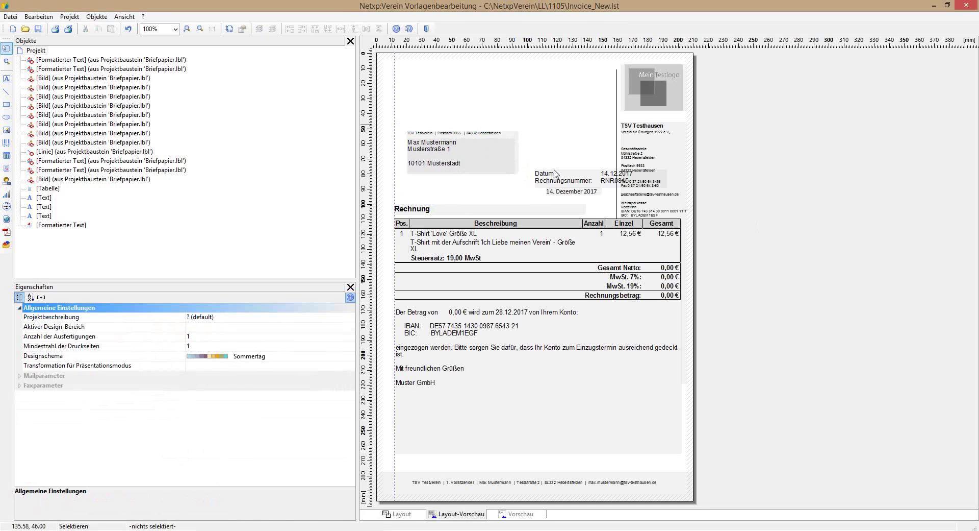
# Step: Move the Datum/Rechnungsnummer label and value boxes left, then delete them
pyautogui.click(554, 186)
pyautogui.moveTo(545, 193); pyautogui.dragTo(403, 205)
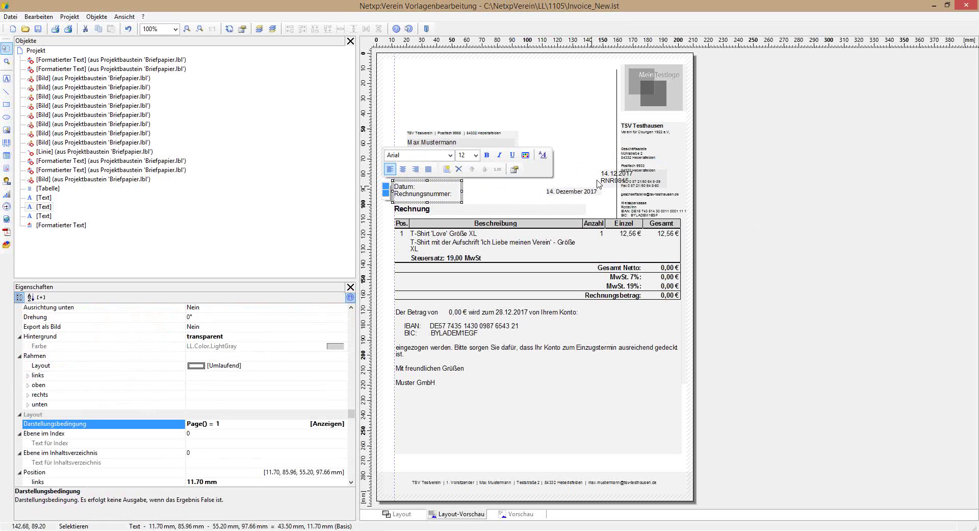
pyautogui.click(599, 184)
pyautogui.moveTo(599, 183); pyautogui.dragTo(460, 199)
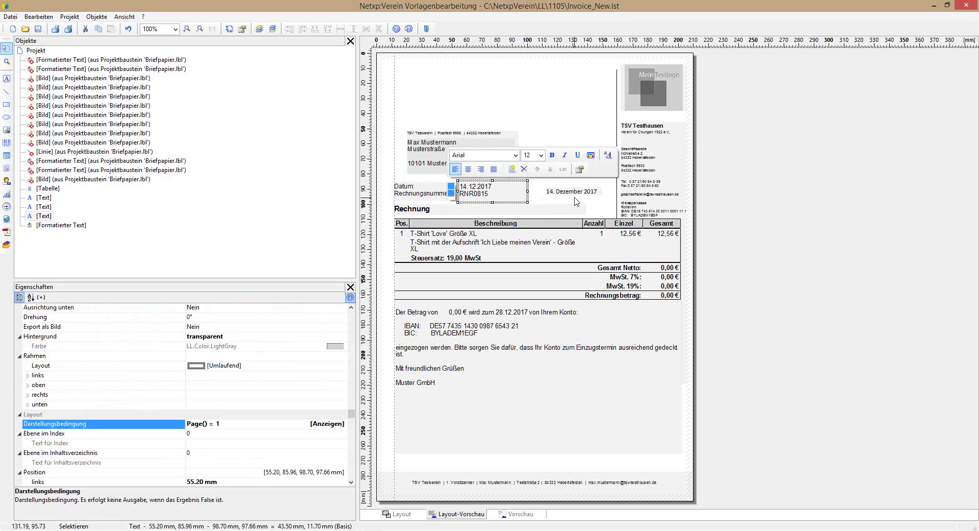
pyautogui.doubleClick(474, 194)
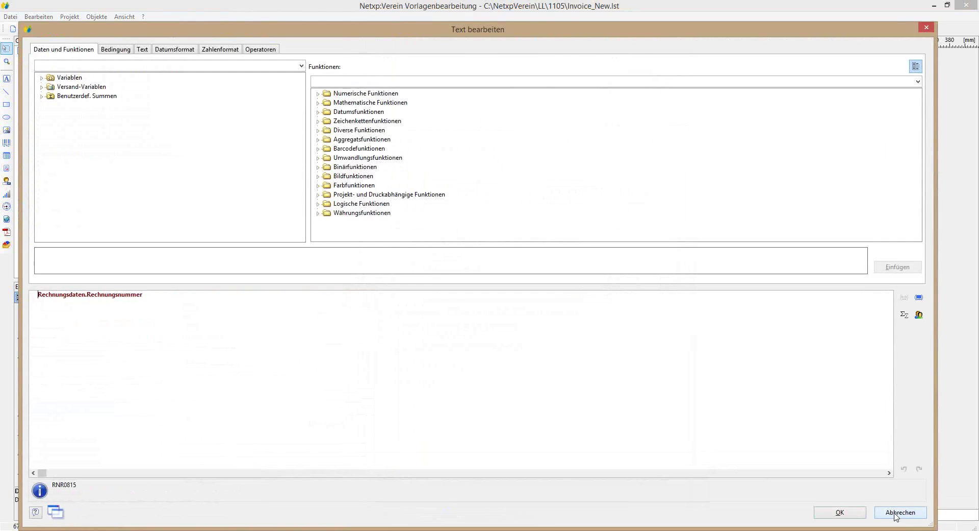
pyautogui.click(897, 512)
pyautogui.click(417, 195)
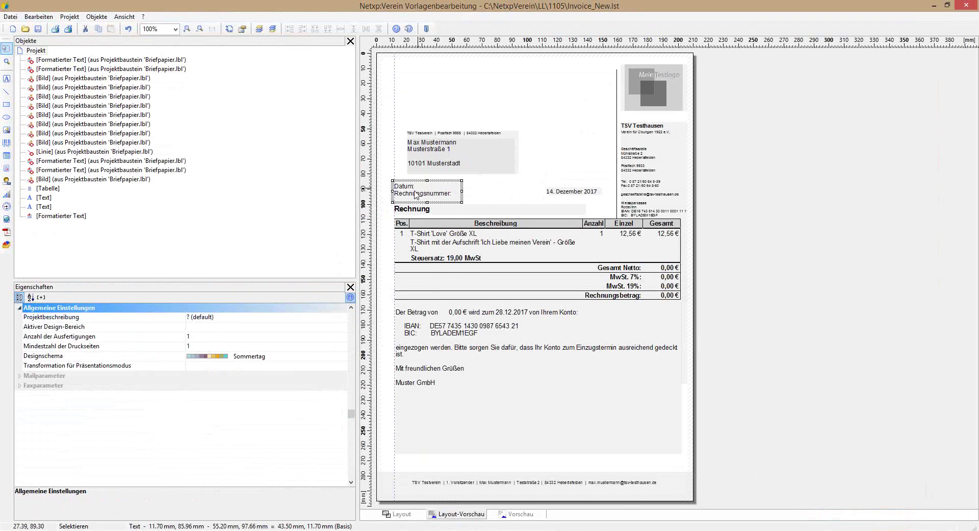
pyautogui.press('Delete')
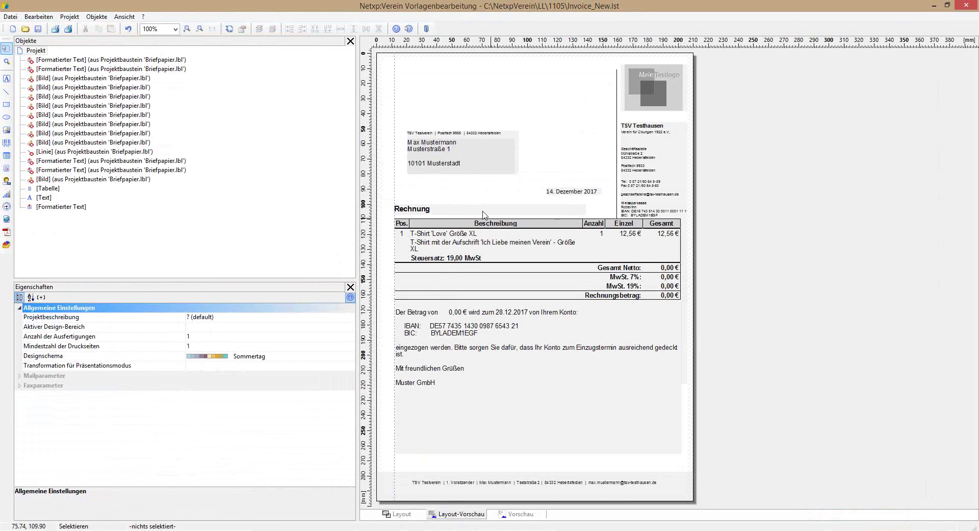
# Step: Make the heading read 'Rechnung Nr. «Rechnungsdaten.Rechnungsnummer» vom' using the formula editor
pyautogui.doubleClick(449, 214)
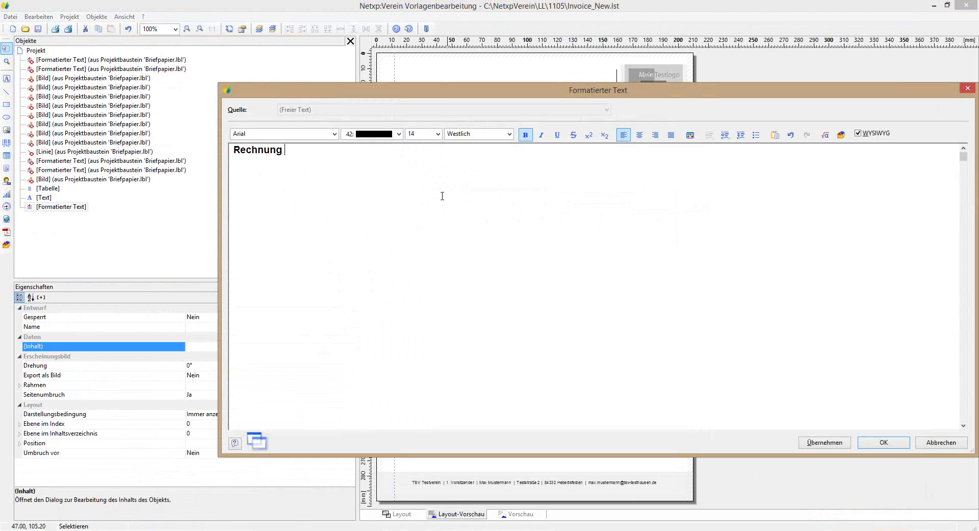
pyautogui.click(827, 135)
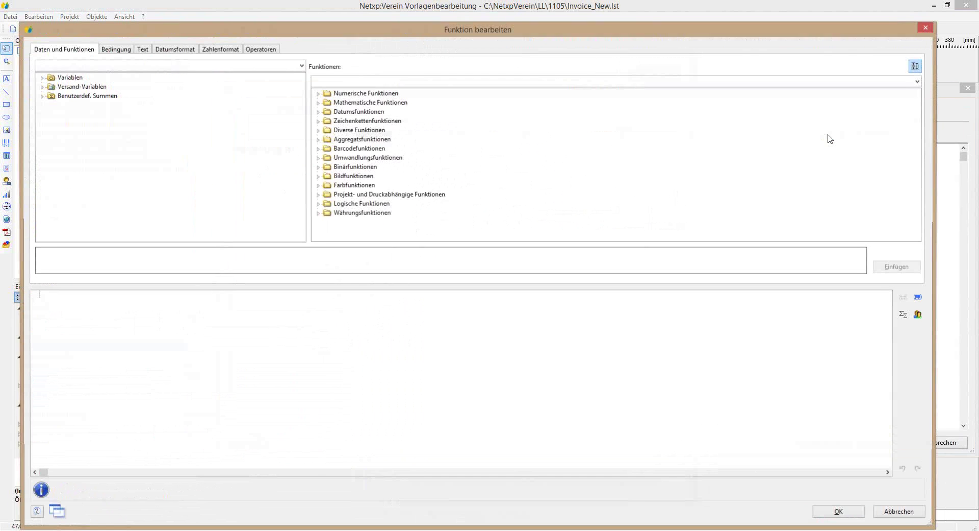
pyautogui.click(41, 87)
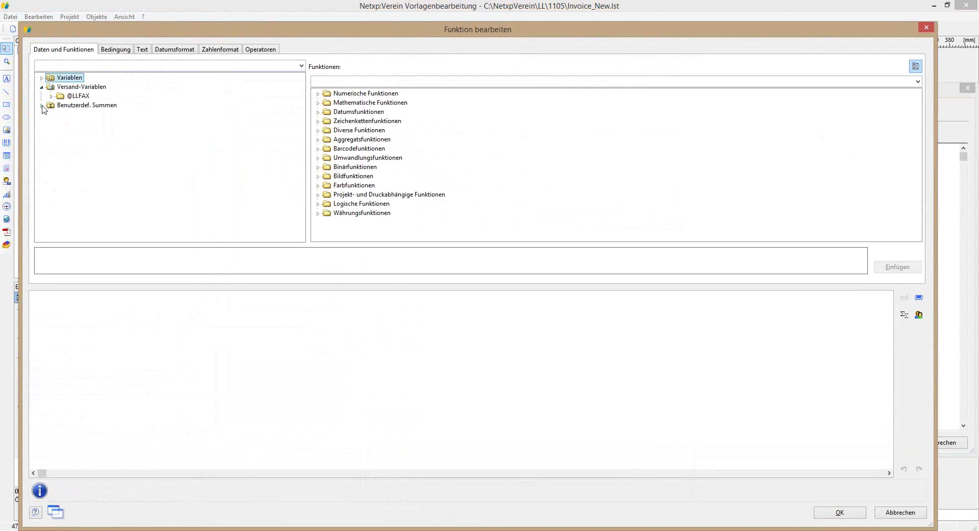
pyautogui.click(42, 105)
pyautogui.click(41, 78)
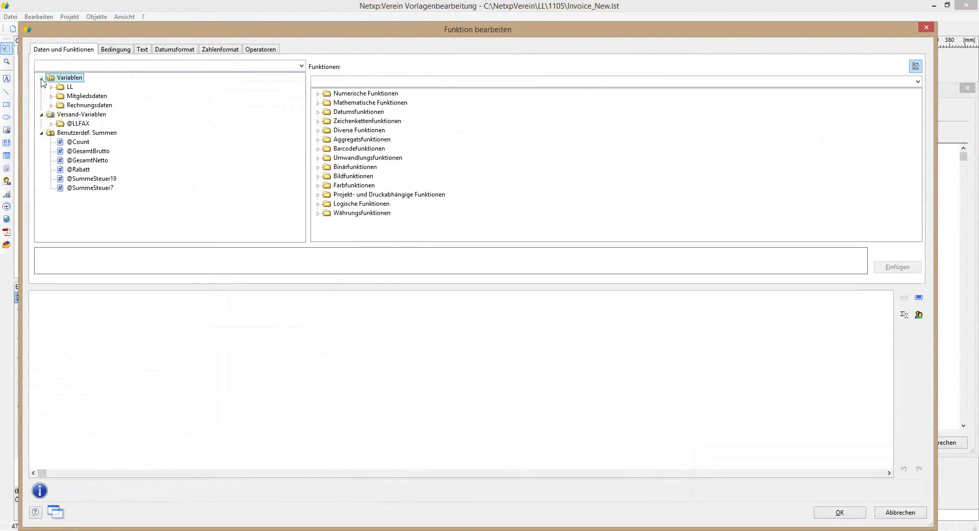
pyautogui.click(51, 105)
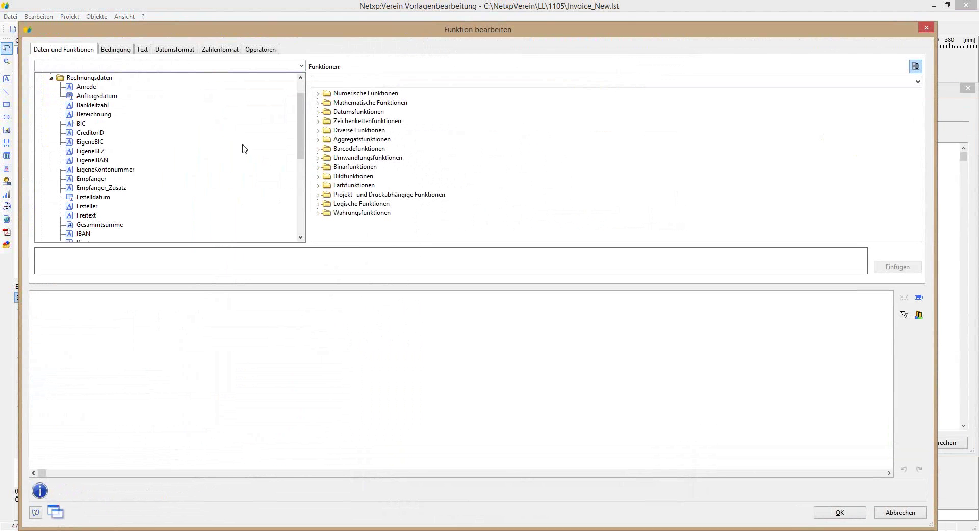
pyautogui.moveTo(301, 119); pyautogui.dragTo(301, 163)
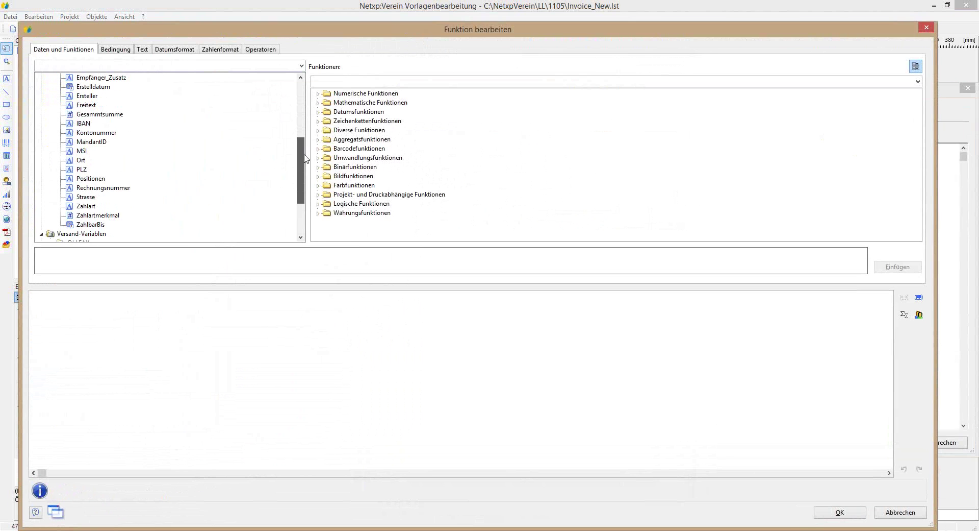
pyautogui.doubleClick(103, 188)
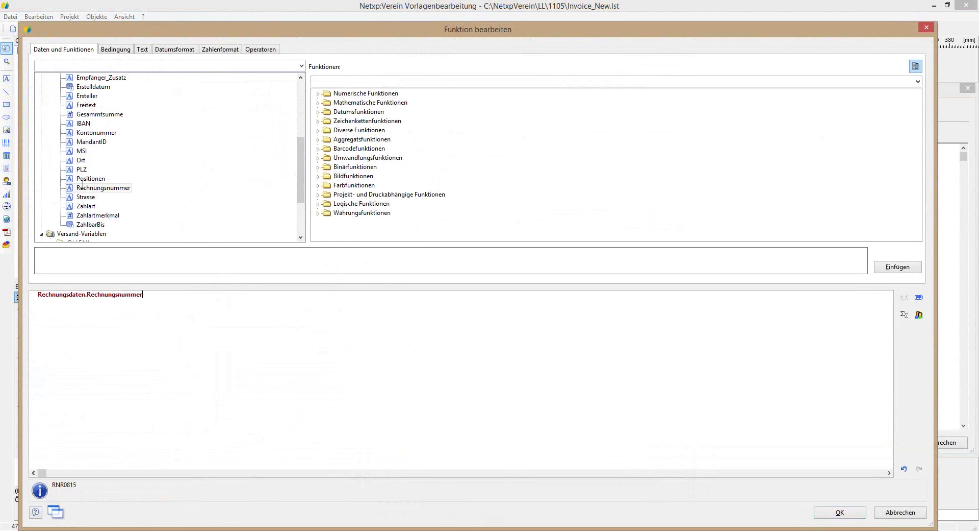
pyautogui.click(823, 512)
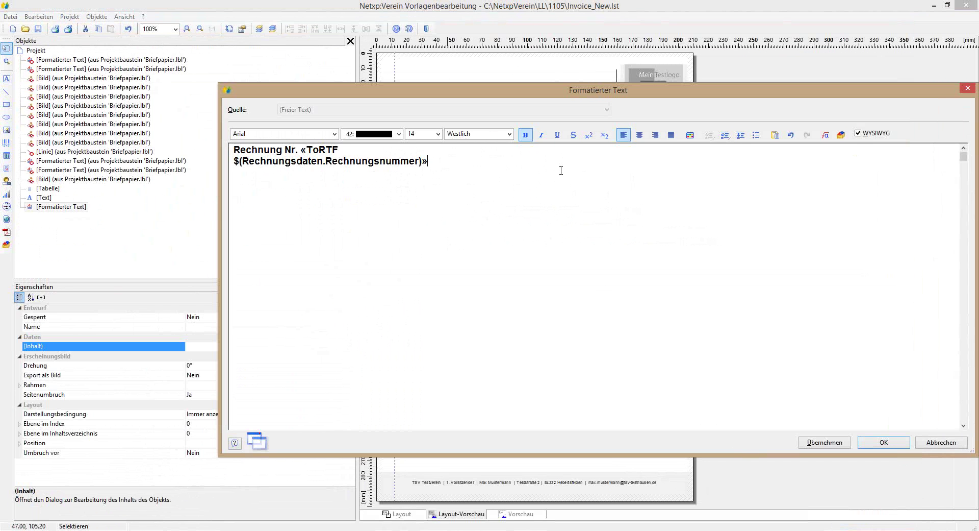
pyautogui.write('vom')
# Step: Add a Date$ expression with format %02d.%02m.%y and clear its Now() argument
pyautogui.click(825, 135)
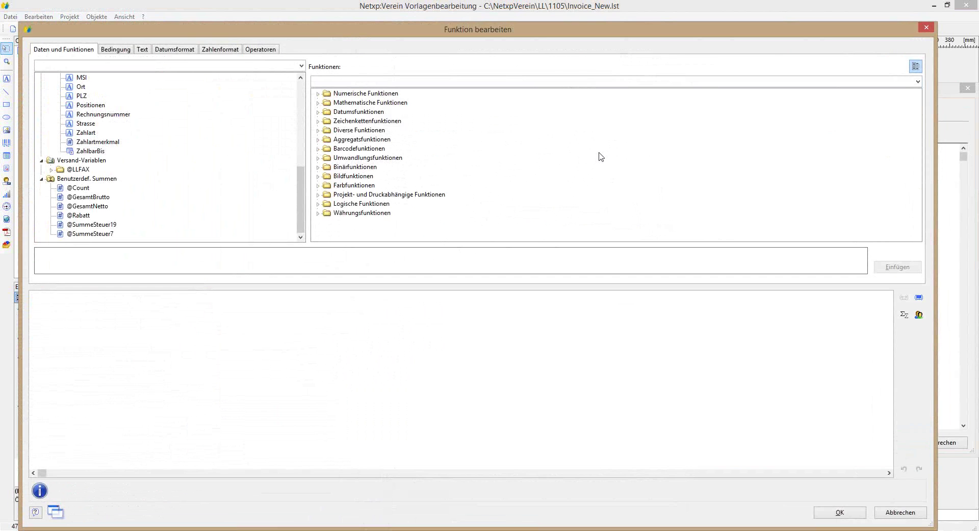
pyautogui.click(182, 50)
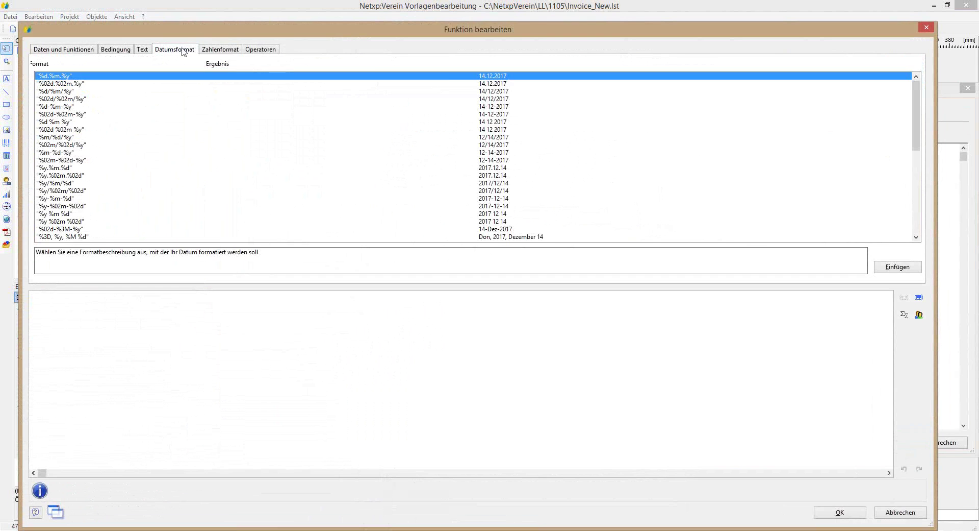
pyautogui.click(478, 84)
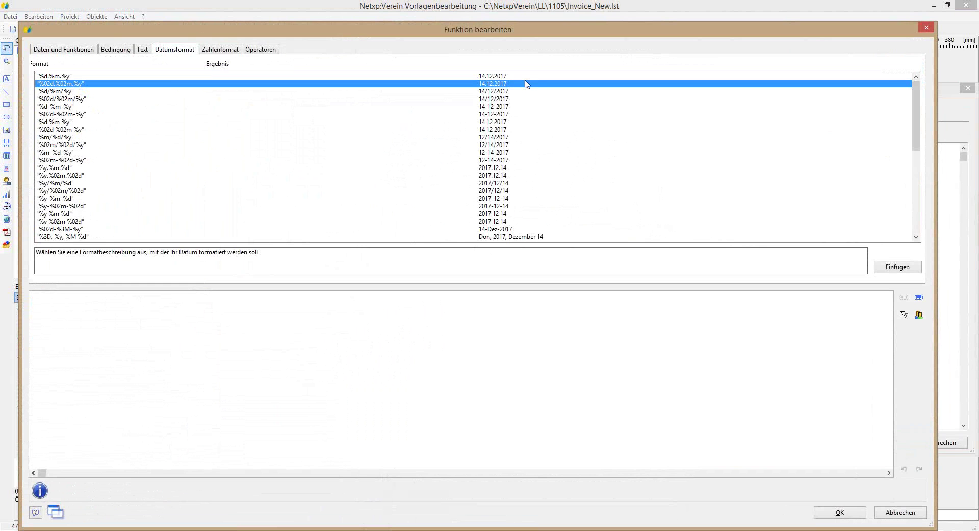
pyautogui.doubleClick(487, 84)
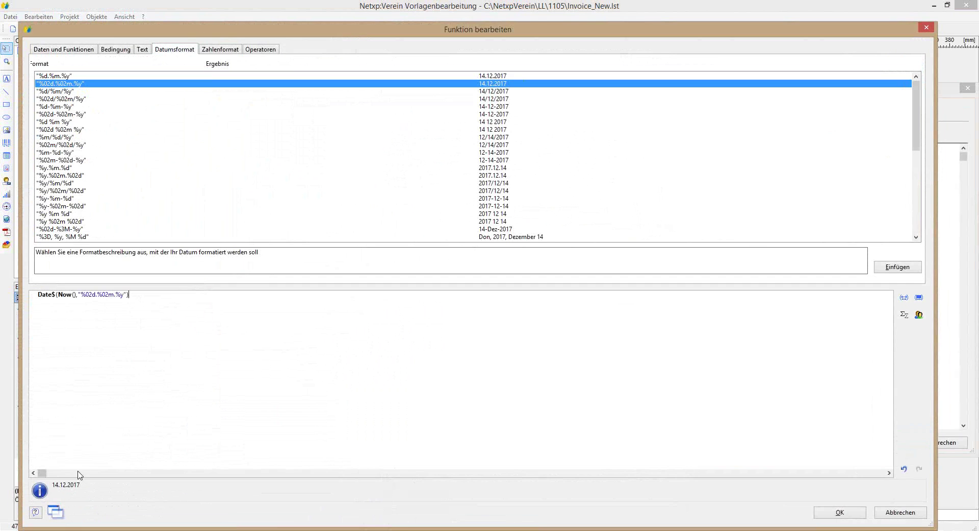
pyautogui.moveTo(58, 295); pyautogui.dragTo(77, 296)
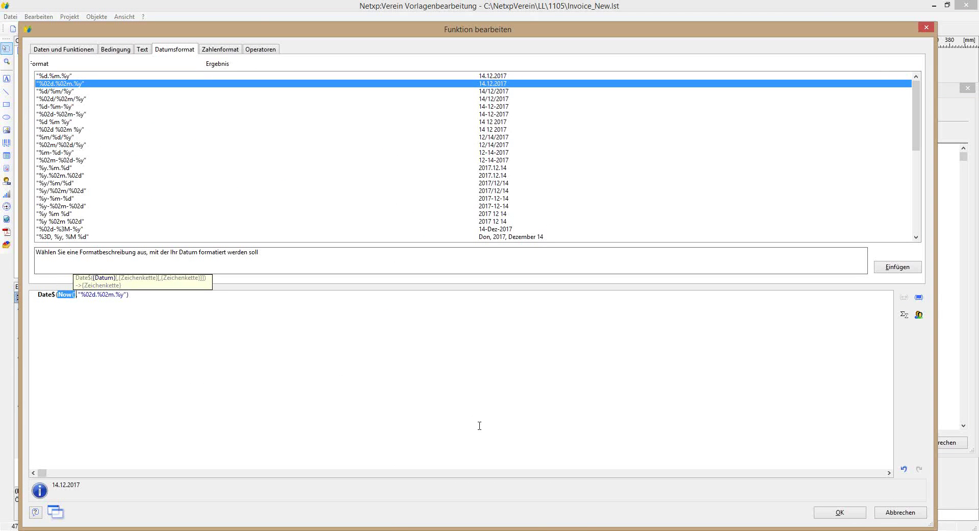
pyautogui.write('auftragsdatum')
pyautogui.press('BackSpace')
pyautogui.press('BackSpace')
pyautogui.press('BackSpace')
pyautogui.press('BackSpace')
pyautogui.press('BackSpace')
pyautogui.press('BackSpace')
pyautogui.press('BackSpace')
pyautogui.press('BackSpace')
pyautogui.press('BackSpace')
pyautogui.press('BackSpace')
pyautogui.press('BackSpace')
pyautogui.press('BackSpace')
pyautogui.press('BackSpace')
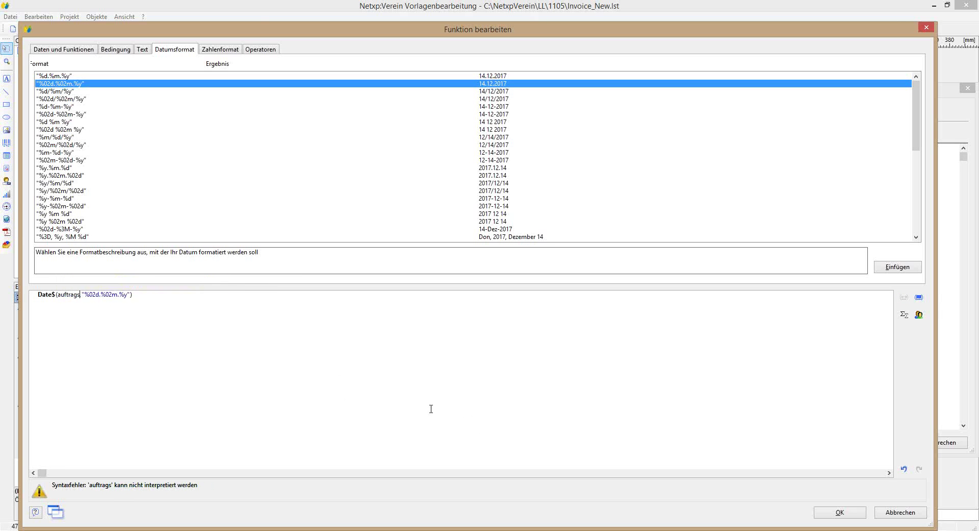
# Step: Use Rechnungsdaten.Auftragsdatum as the date and apply the heading, previewing '… vom 03.01.1'
pyautogui.click(46, 50)
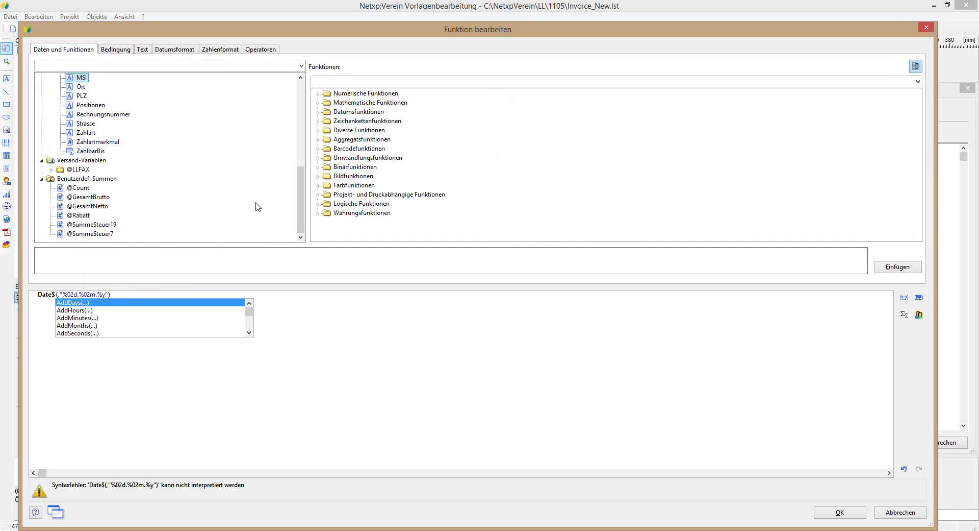
pyautogui.moveTo(299, 205); pyautogui.dragTo(299, 124)
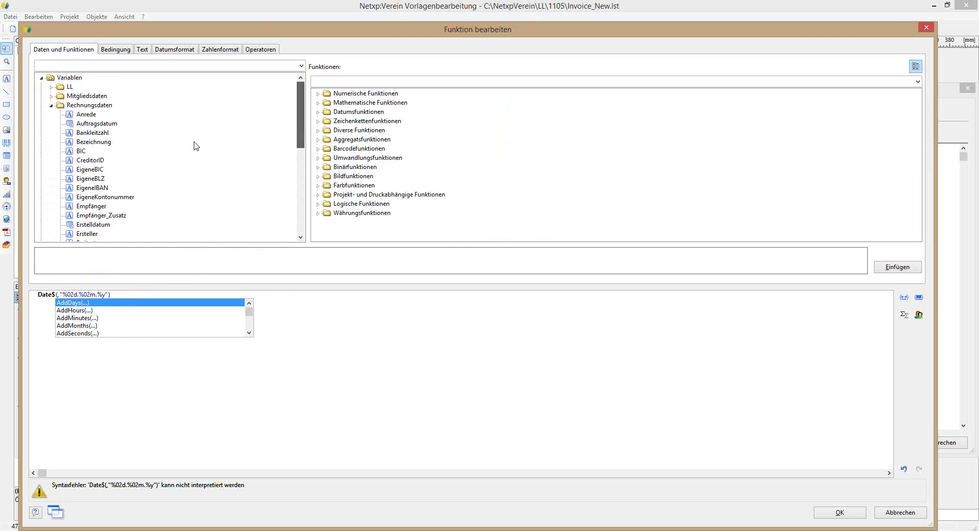
pyautogui.doubleClick(82, 123)
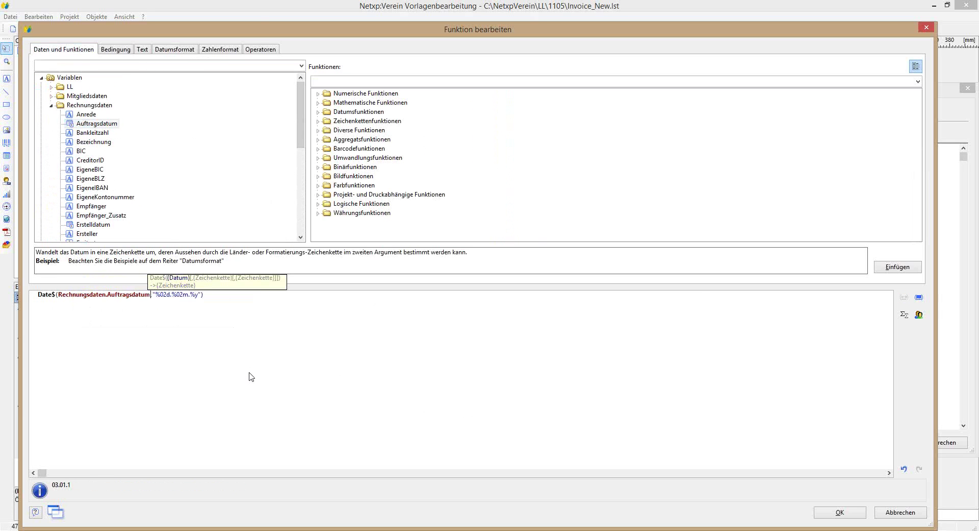
pyautogui.click(829, 512)
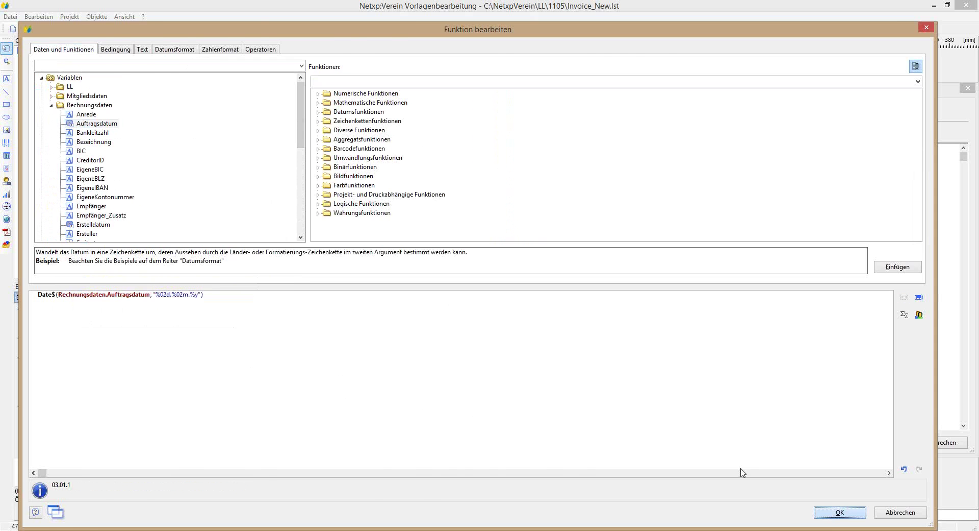
pyautogui.click(884, 441)
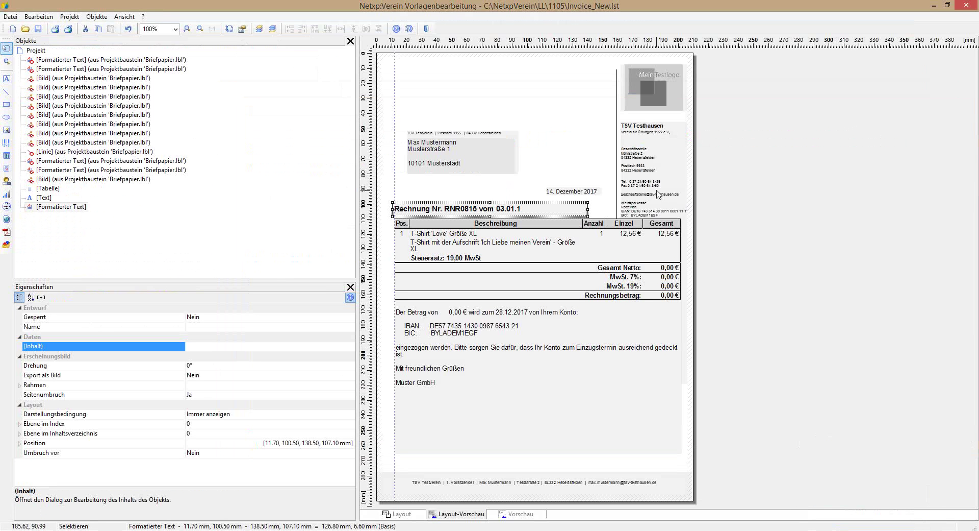
pyautogui.doubleClick(520, 212)
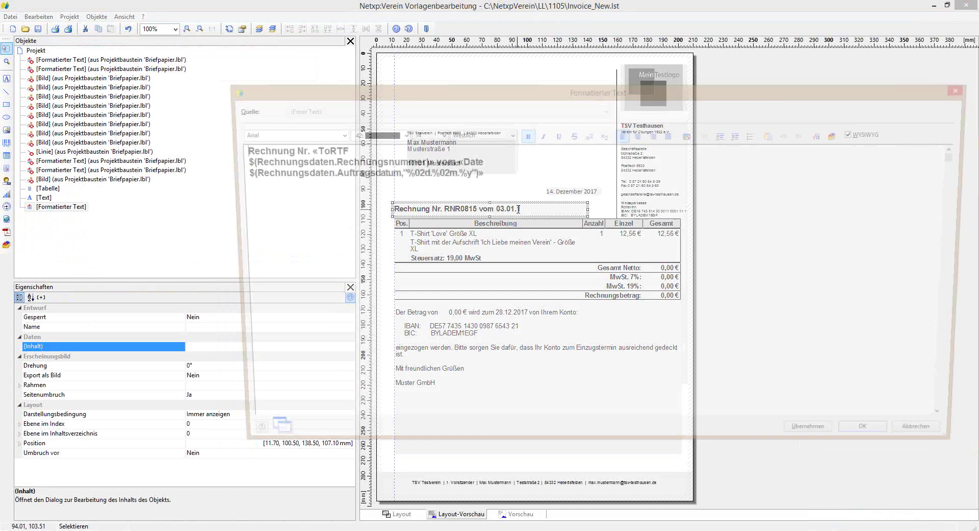
pyautogui.doubleClick(447, 174)
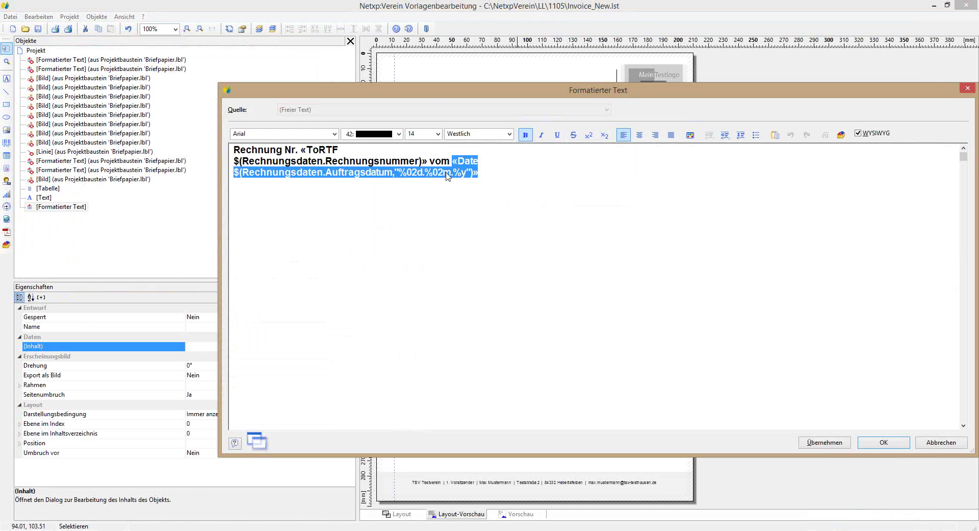
pyautogui.doubleClick(439, 173)
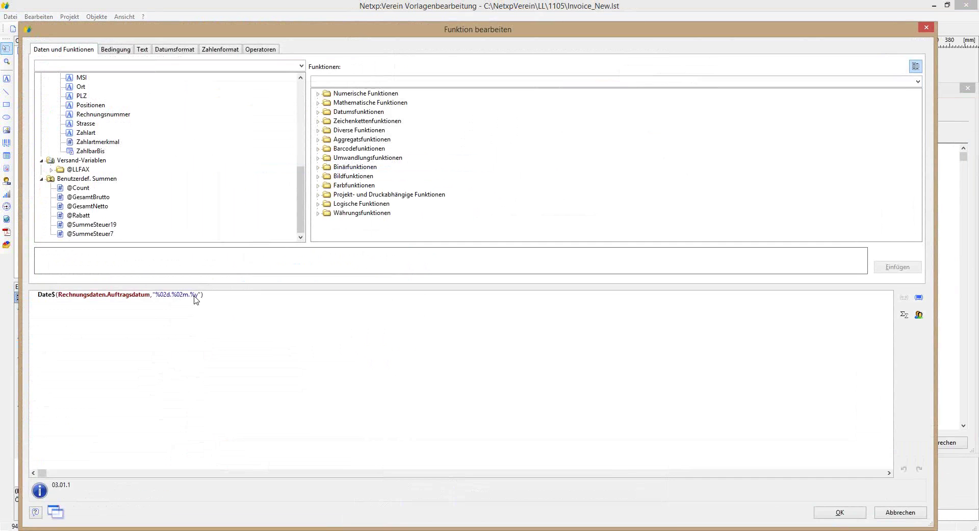
pyautogui.click(836, 512)
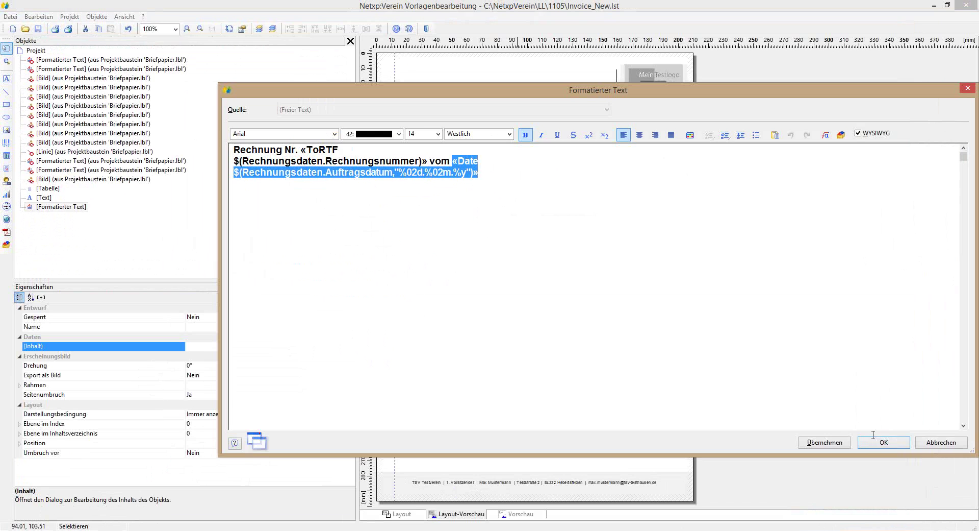
pyautogui.click(887, 443)
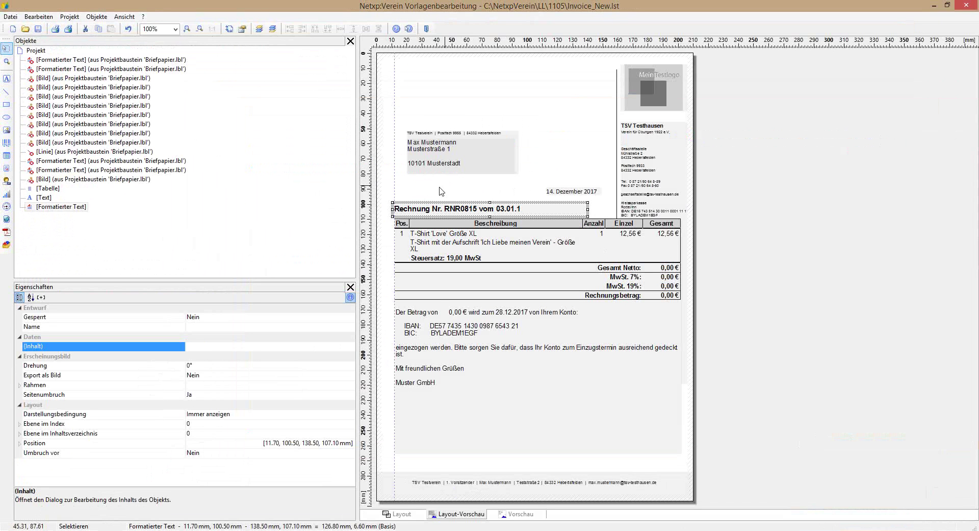
pyautogui.click(559, 397)
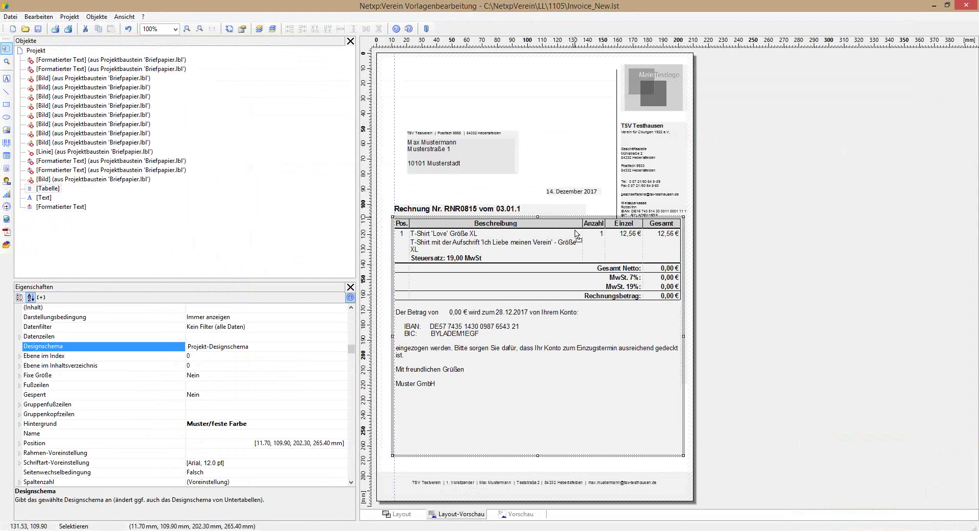
# Step: Reposition the item table just below the invoice heading and slightly narrow its right edge
pyautogui.moveTo(576, 232); pyautogui.dragTo(585, 344)
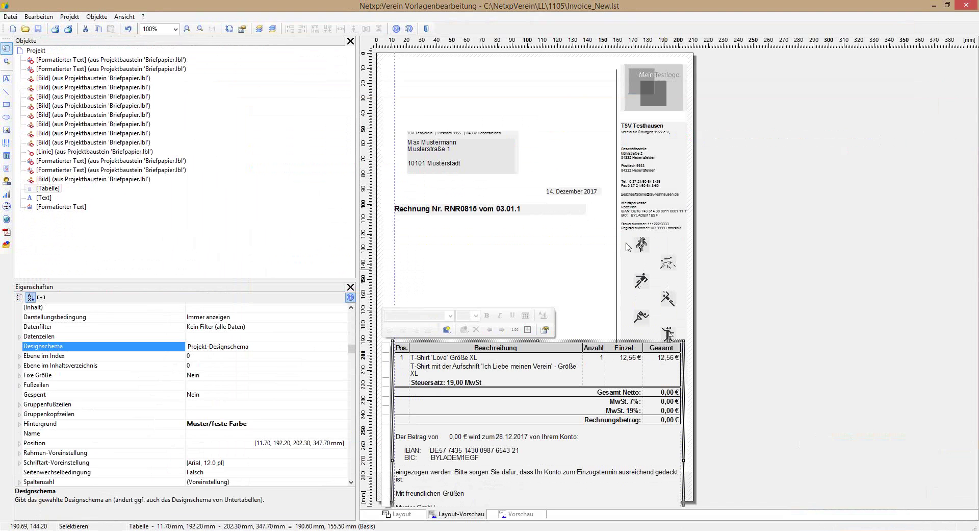
pyautogui.moveTo(584, 342); pyautogui.dragTo(587, 225)
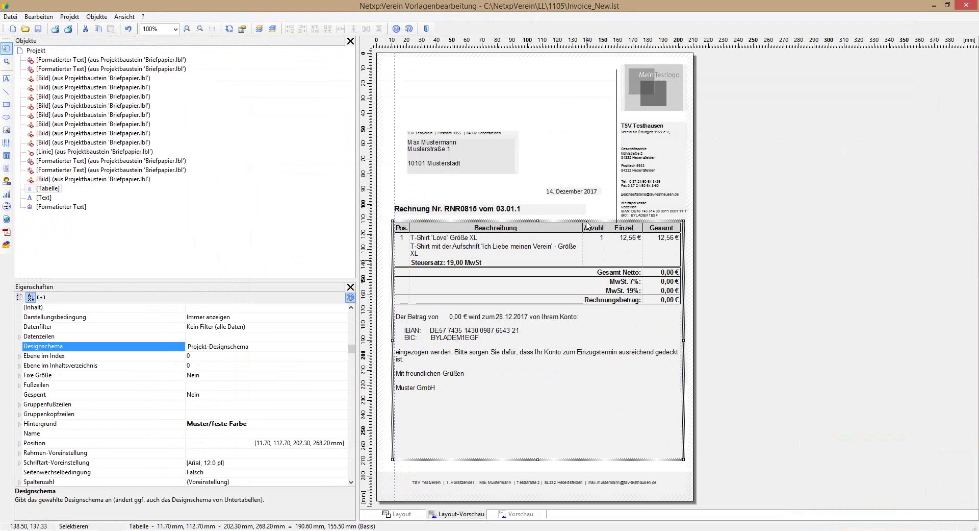
pyautogui.moveTo(682, 342); pyautogui.dragTo(610, 334)
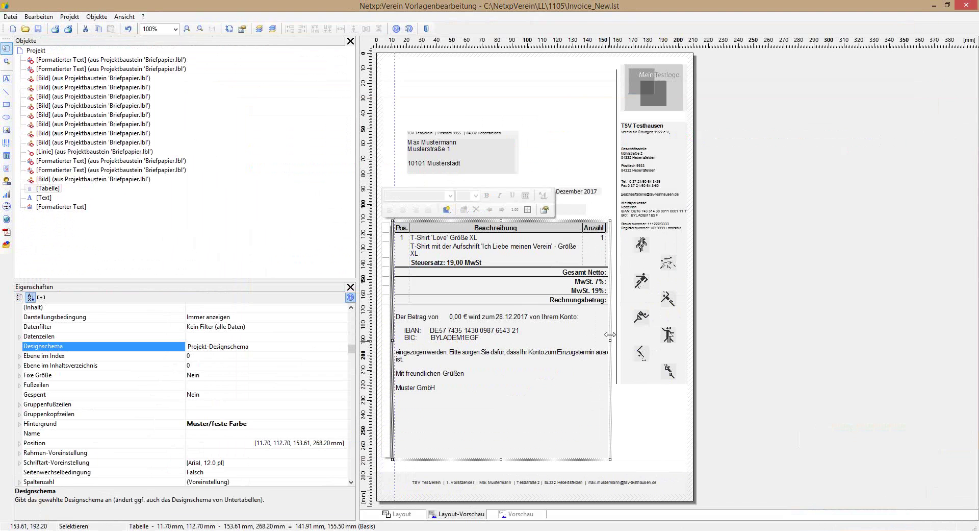
pyautogui.moveTo(611, 340); pyautogui.dragTo(682, 340)
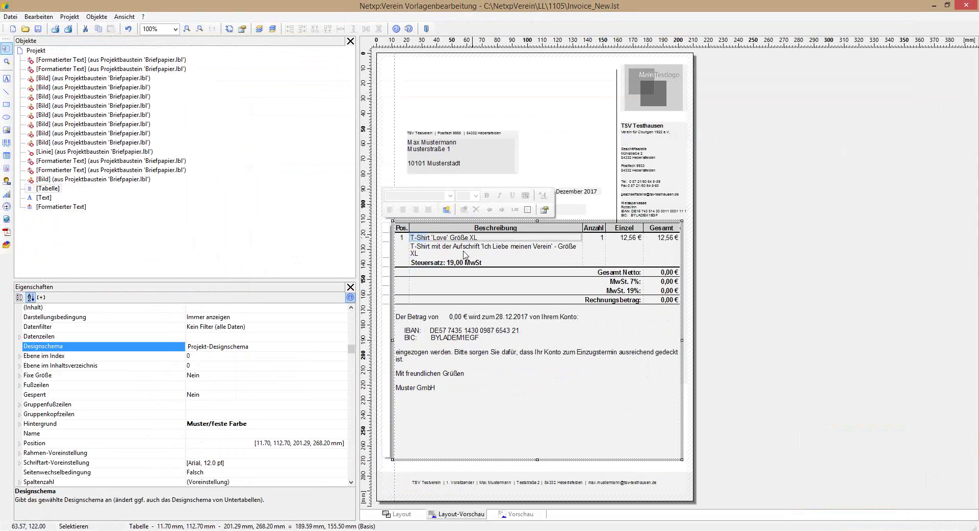
pyautogui.doubleClick(493, 258)
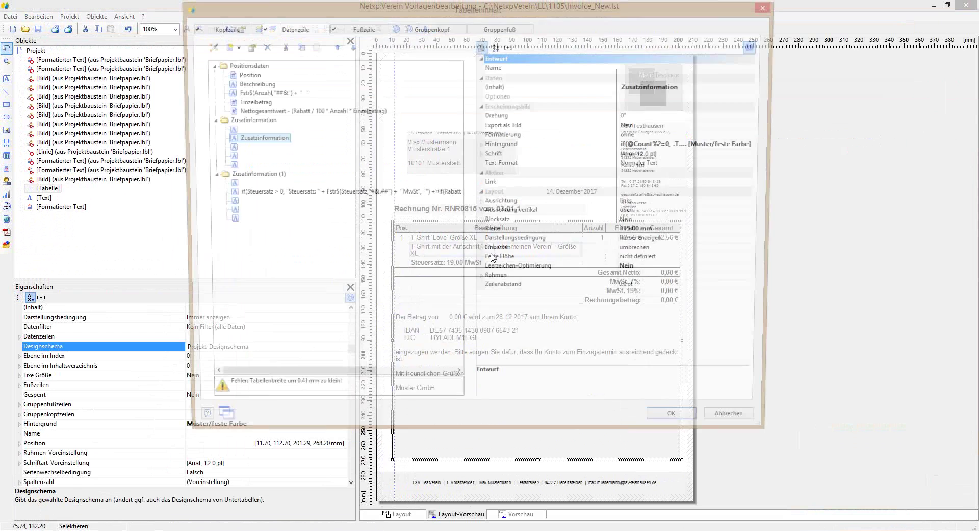
pyautogui.click(736, 428)
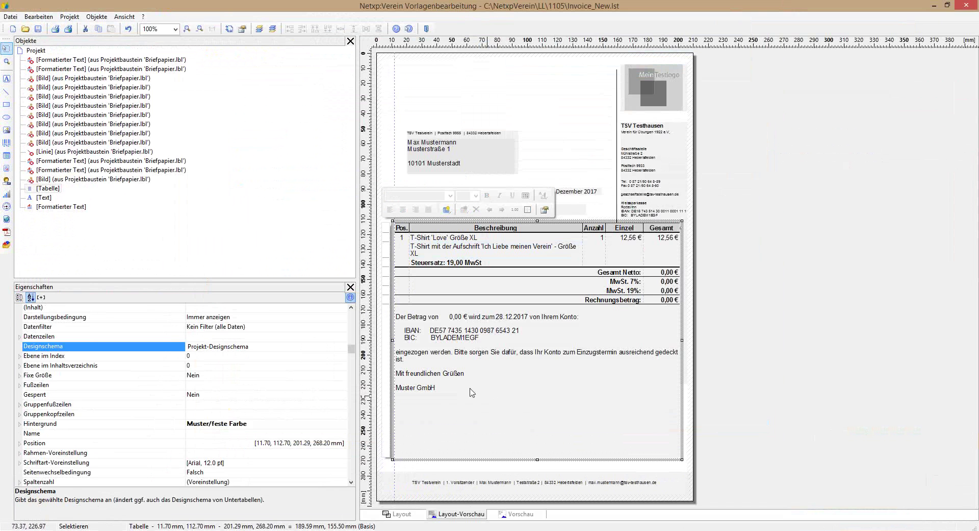
pyautogui.doubleClick(420, 417)
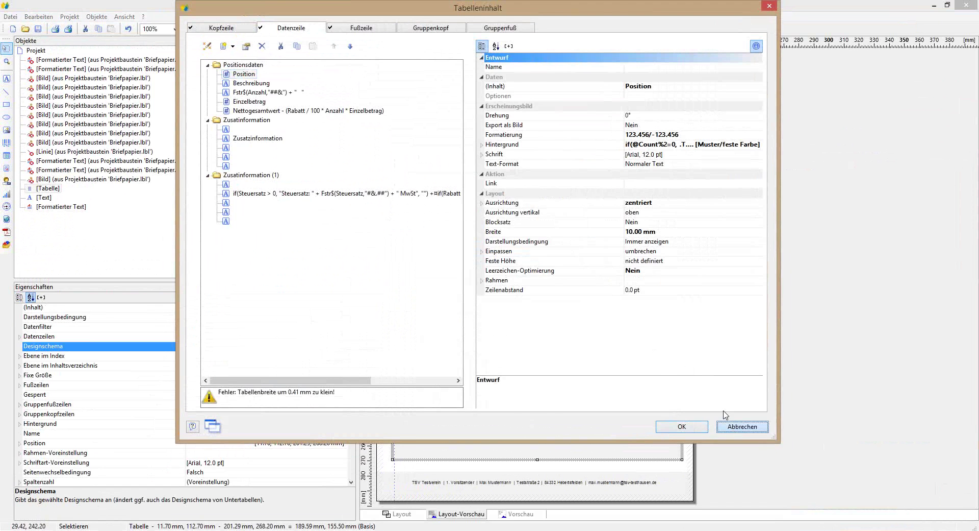
pyautogui.click(735, 420)
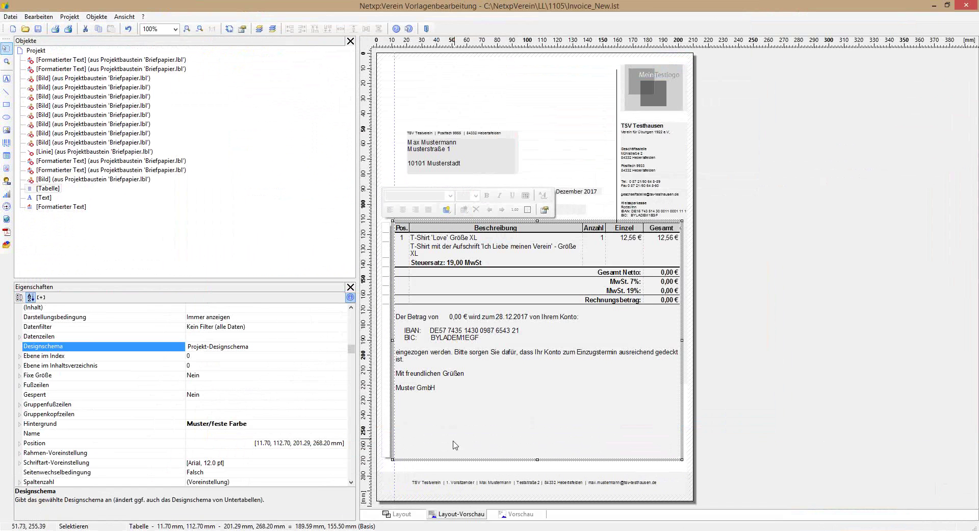
pyautogui.doubleClick(526, 430)
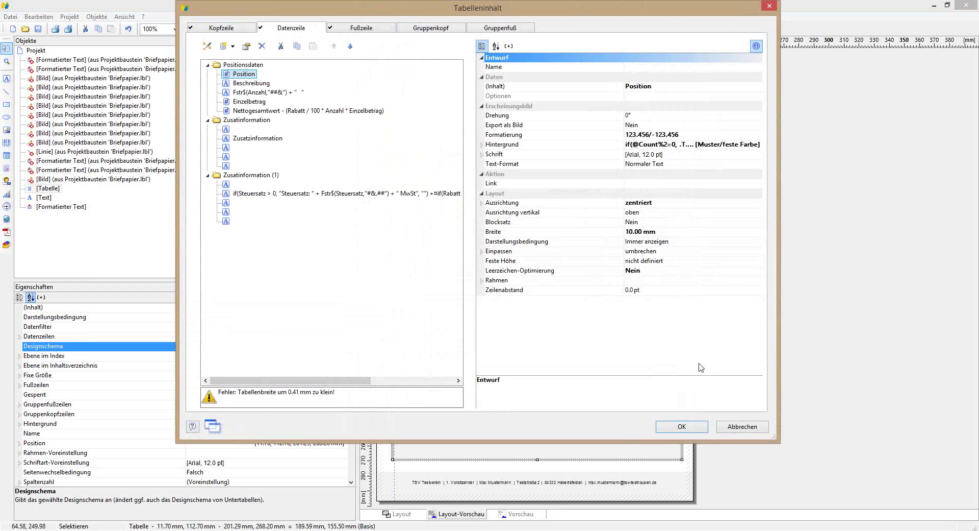
pyautogui.moveTo(431, 11); pyautogui.dragTo(451, 16)
pyautogui.moveTo(563, 14); pyautogui.dragTo(502, 90)
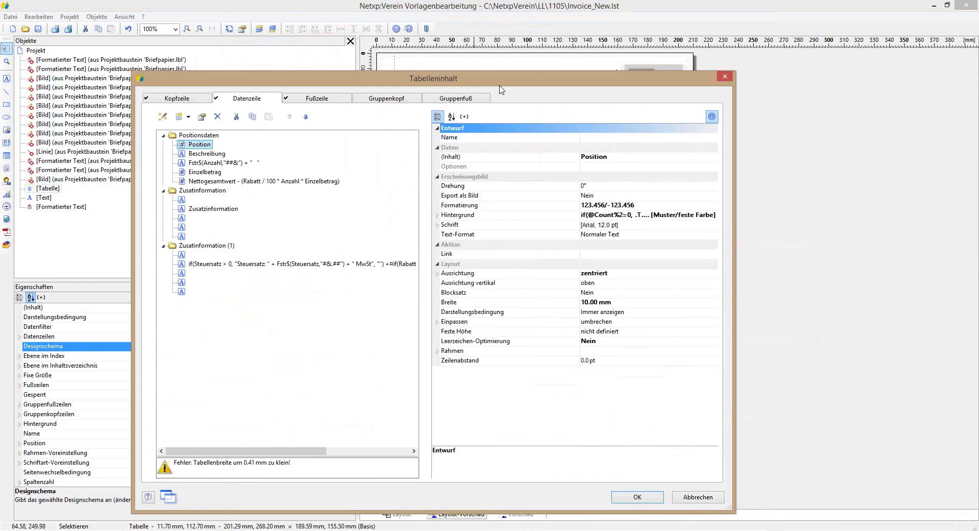
pyautogui.click(725, 76)
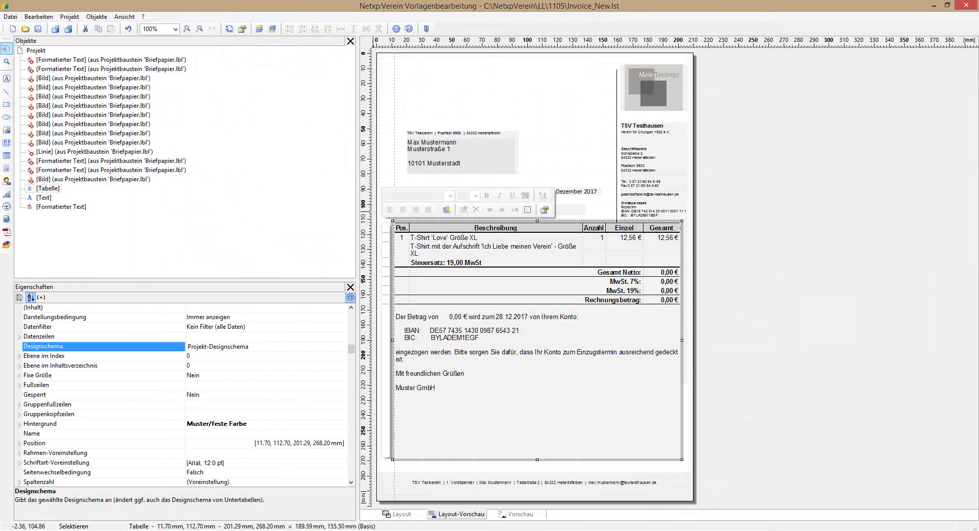
pyautogui.moveTo(394, 228); pyautogui.dragTo(689, 224)
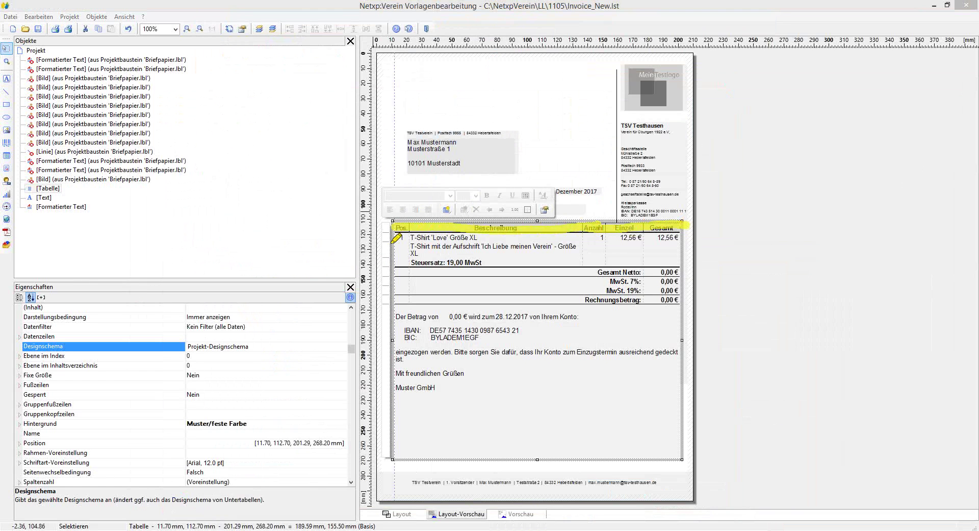
pyautogui.moveTo(395, 236)
pyautogui.mouseDown()
pyautogui.moveTo(397, 263)
pyautogui.moveTo(677, 262)
pyautogui.moveTo(675, 233)
pyautogui.moveTo(398, 235)
pyautogui.mouseUp()
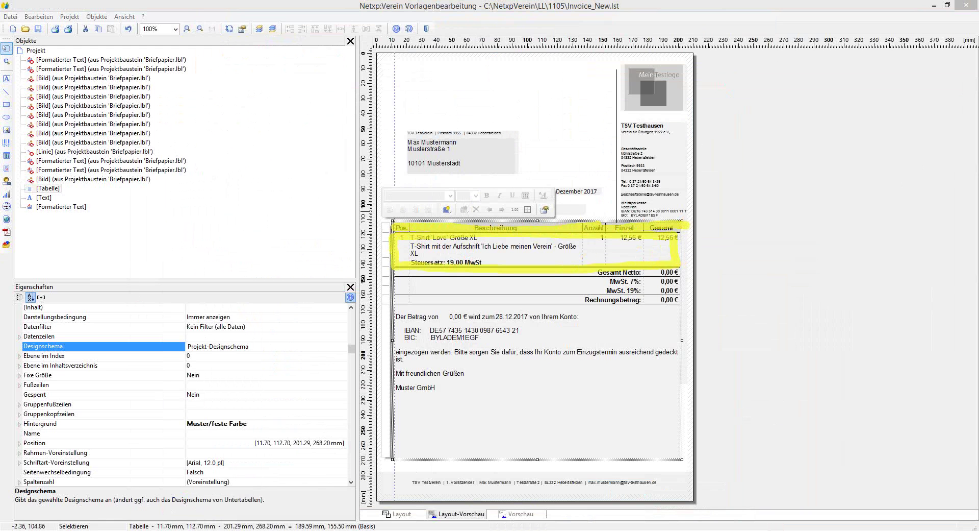
pyautogui.press('e')
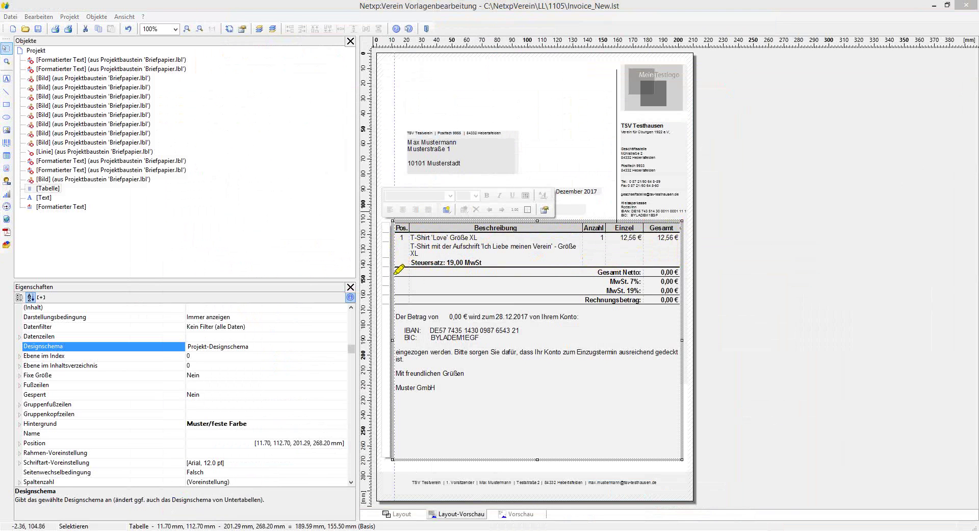
pyautogui.moveTo(391, 274); pyautogui.dragTo(677, 272)
# Step: Delete the Pos. header cell from the item table's Kopfzeile contents
pyautogui.doubleClick(540, 428)
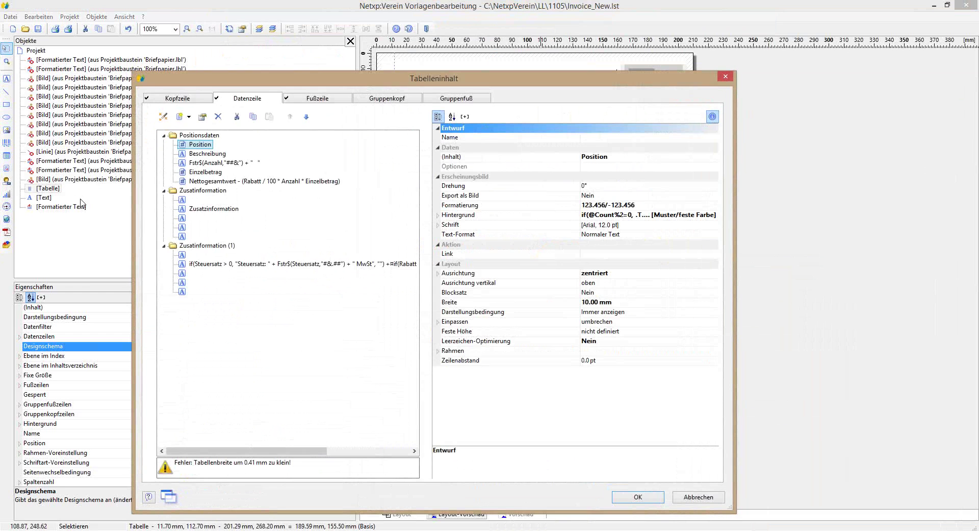
pyautogui.click(181, 99)
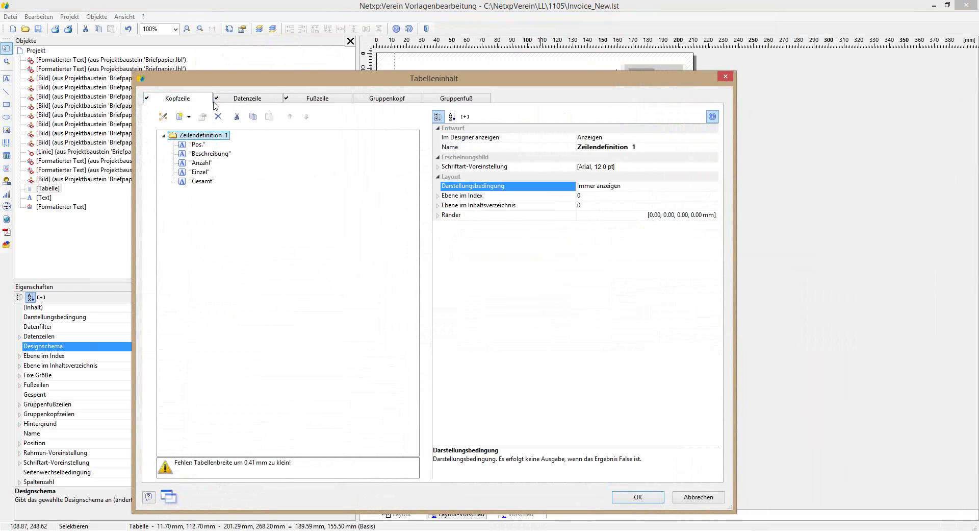
pyautogui.click(236, 100)
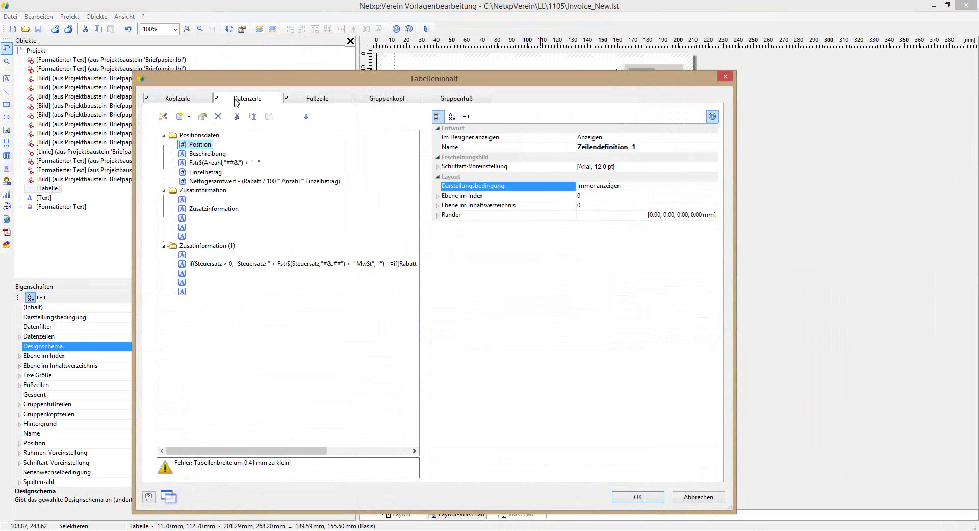
pyautogui.click(326, 102)
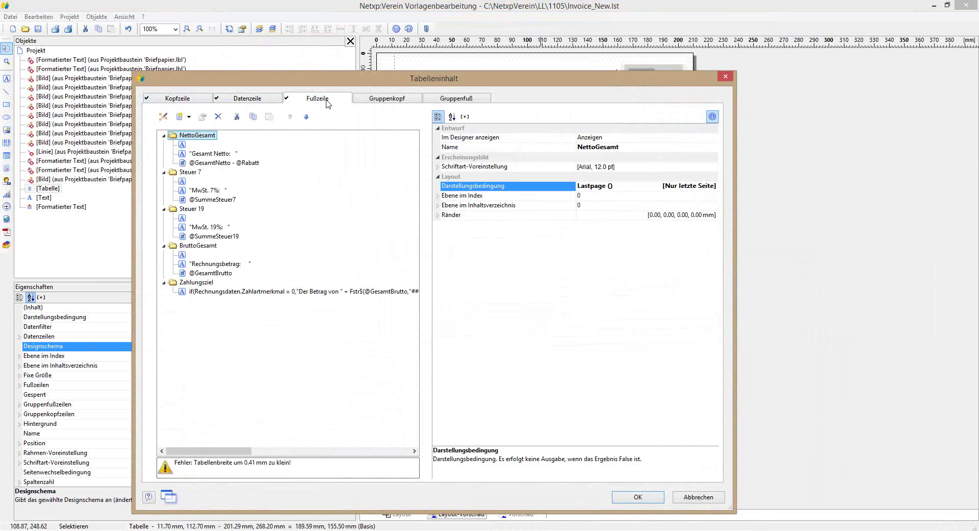
pyautogui.click(190, 100)
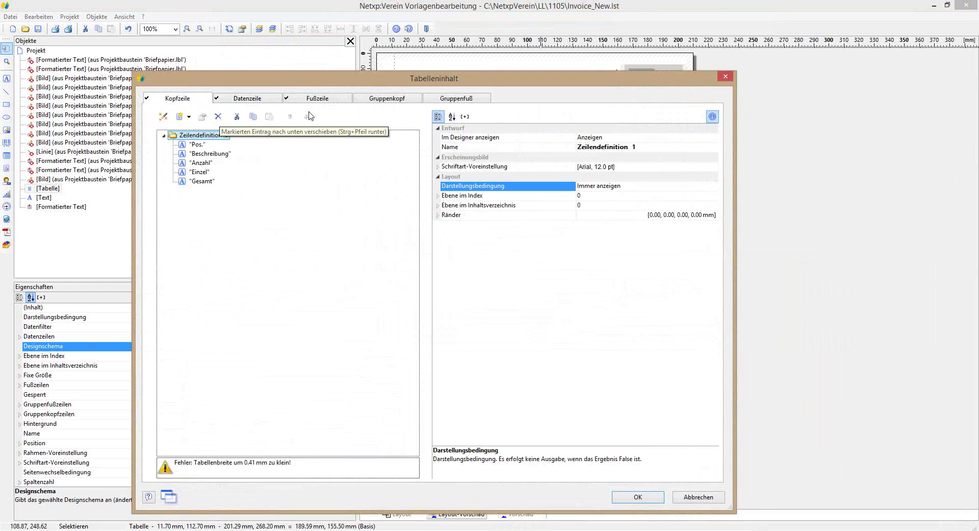
pyautogui.moveTo(327, 75); pyautogui.dragTo(625, 78)
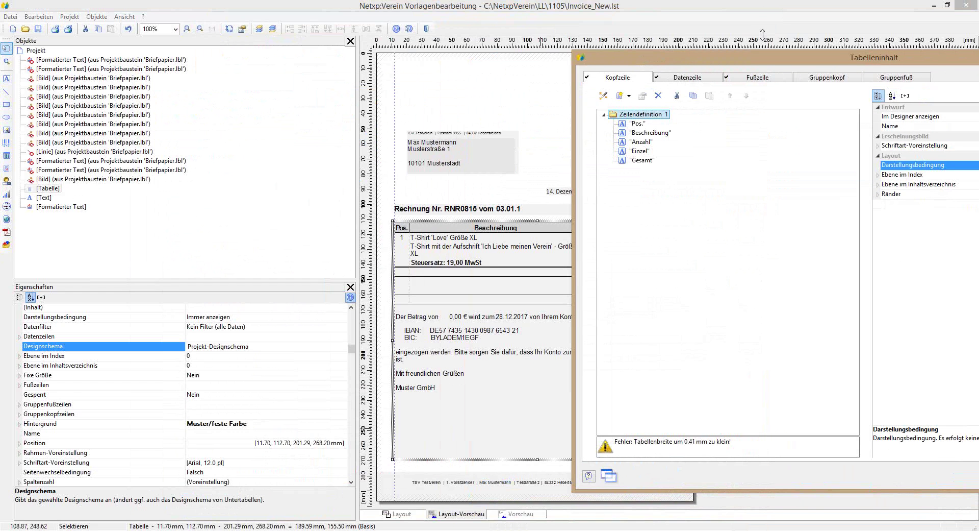
pyautogui.moveTo(763, 58); pyautogui.dragTo(760, 61)
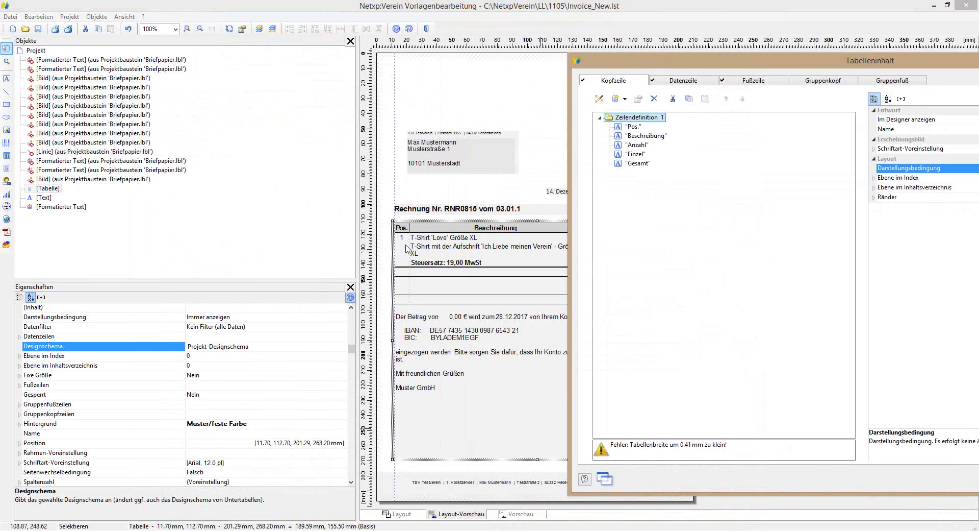
pyautogui.moveTo(705, 64); pyautogui.dragTo(356, 44)
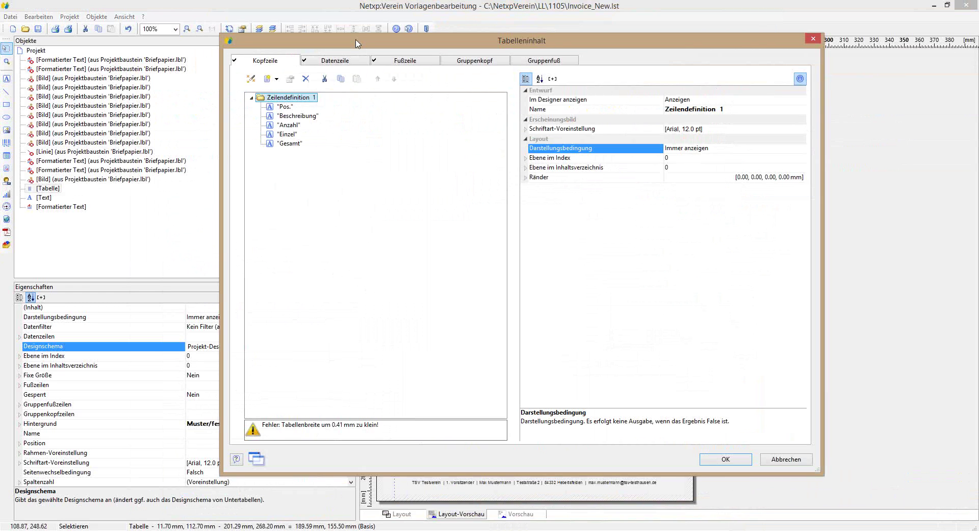
pyautogui.click(284, 107)
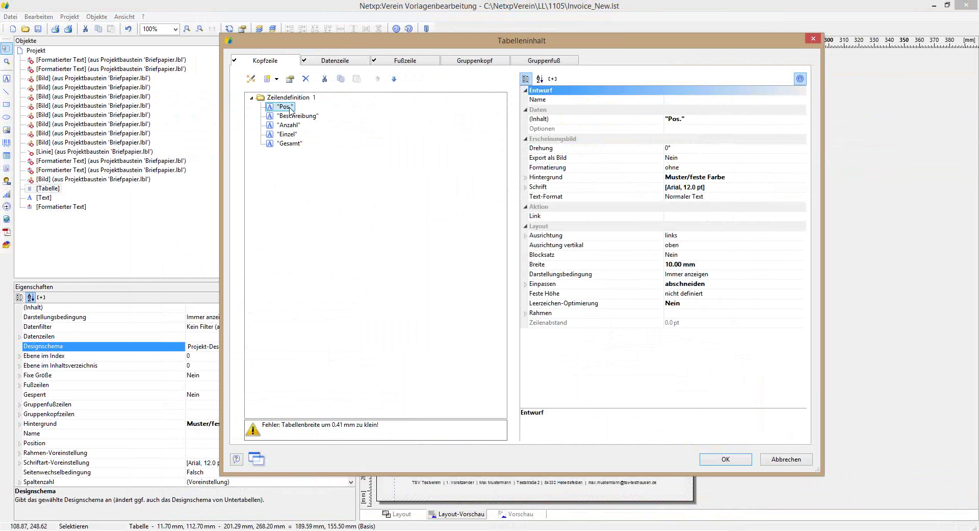
pyautogui.click(306, 78)
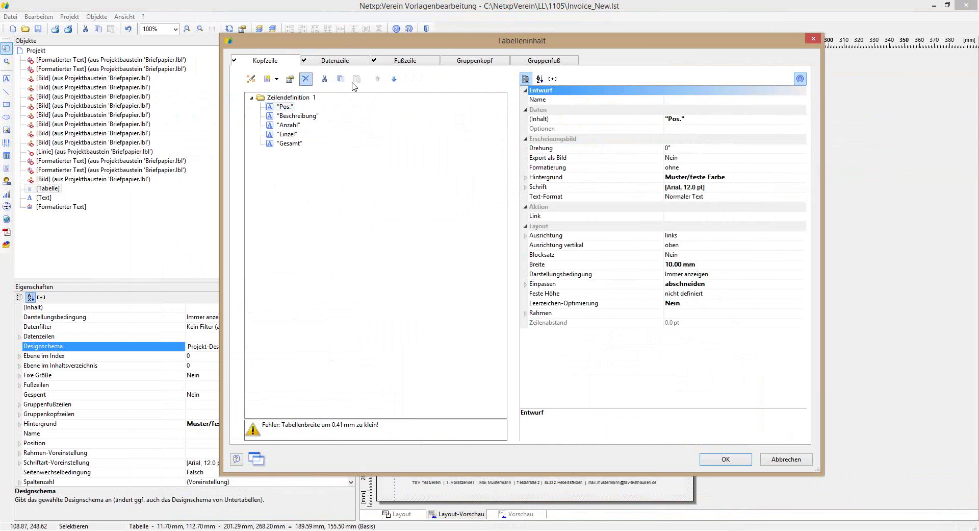
# Step: Delete the Position field from the Datenzeile and apply the table changes
pyautogui.moveTo(465, 41); pyautogui.dragTo(808, 35)
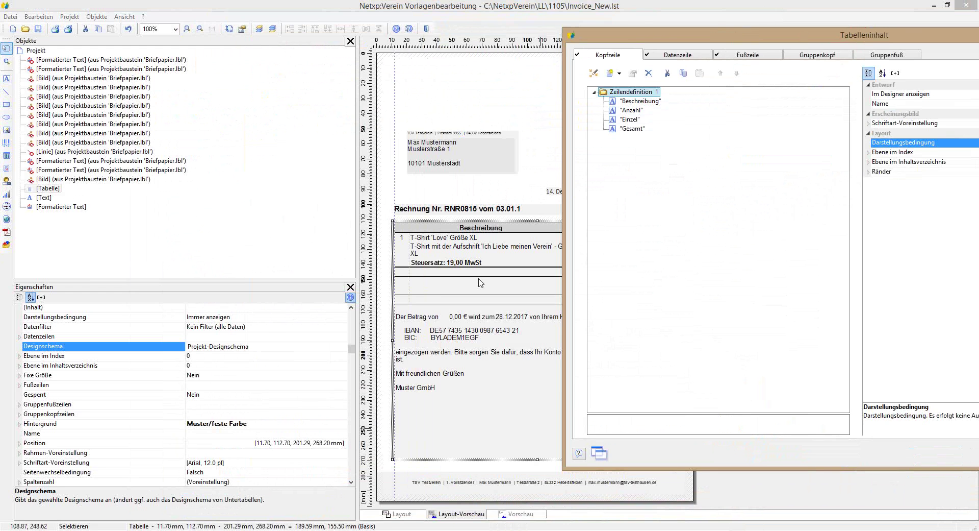
pyautogui.click(692, 61)
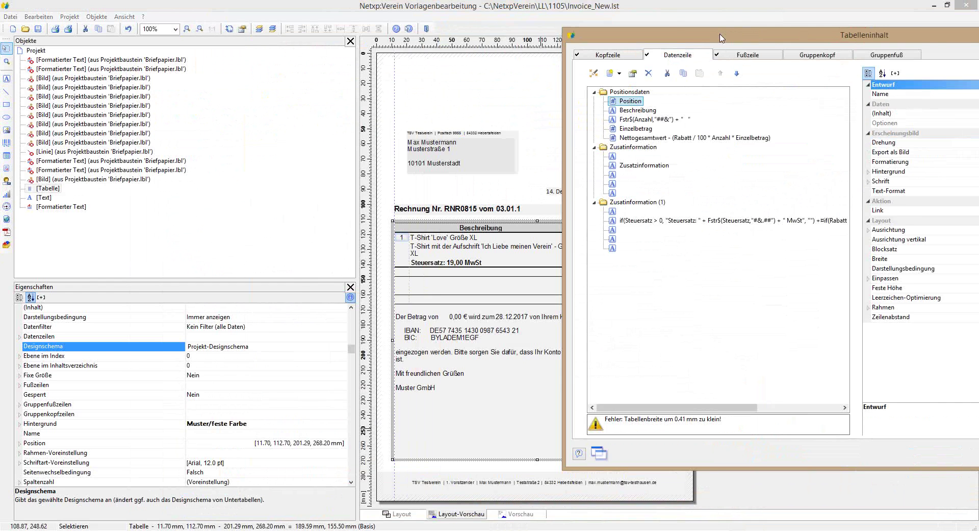
pyautogui.moveTo(701, 39); pyautogui.dragTo(382, 50)
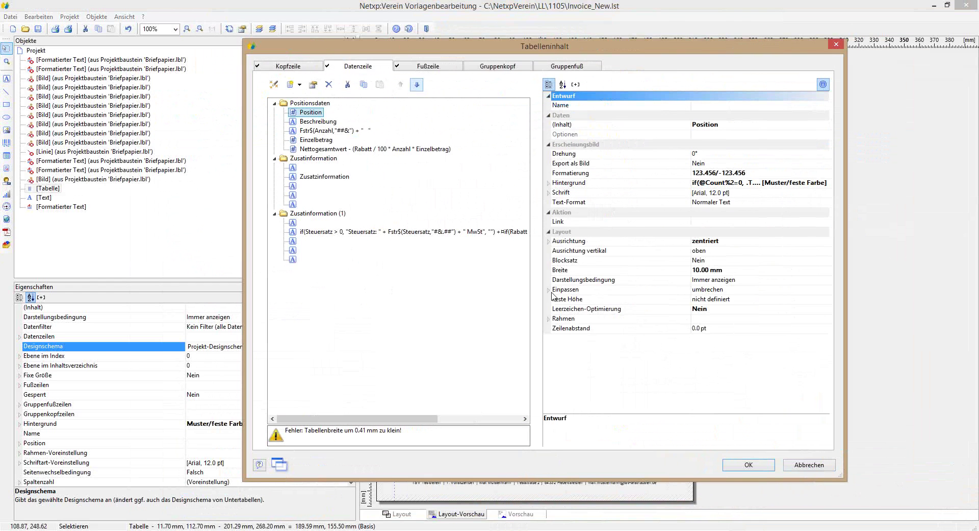
pyautogui.click(328, 85)
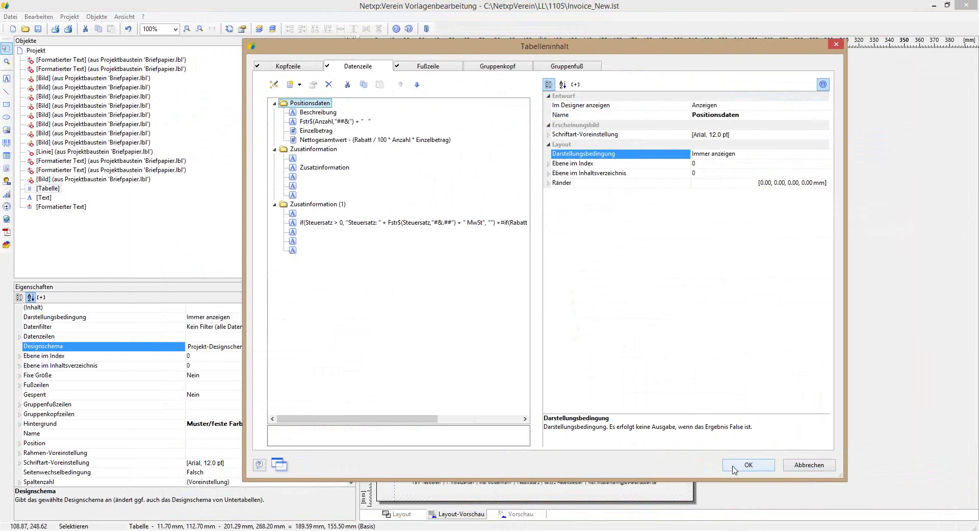
pyautogui.click(734, 465)
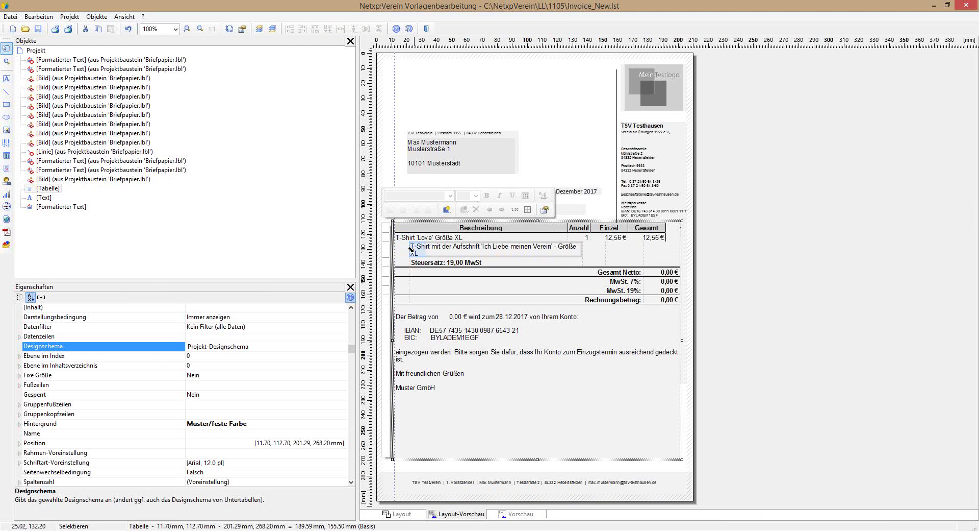
# Step: Narrow Beschreibung to 73 mm, Anzahl to ~14.5 mm, Einzel to ~23 mm, plus Gesamt and second-row cells
pyautogui.moveTo(411, 251); pyautogui.dragTo(398, 253)
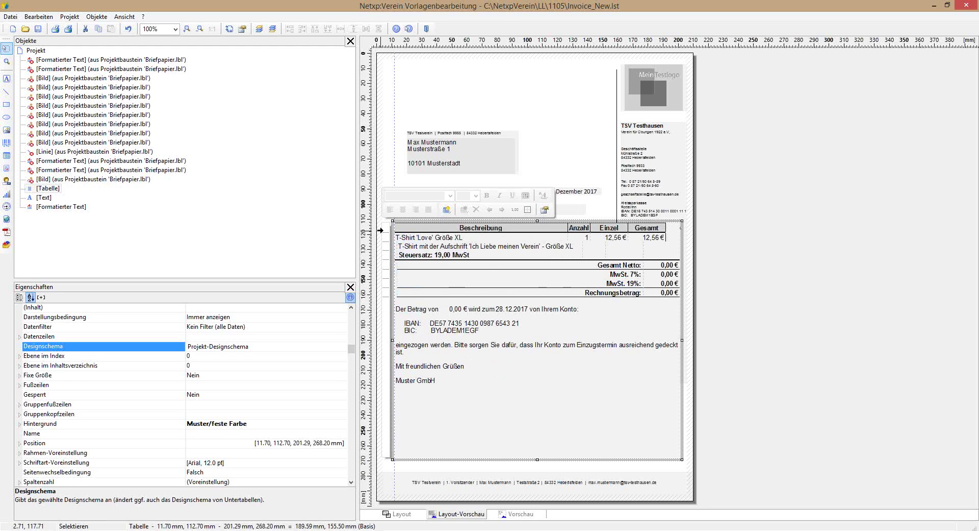
pyautogui.moveTo(568, 228); pyautogui.dragTo(504, 230)
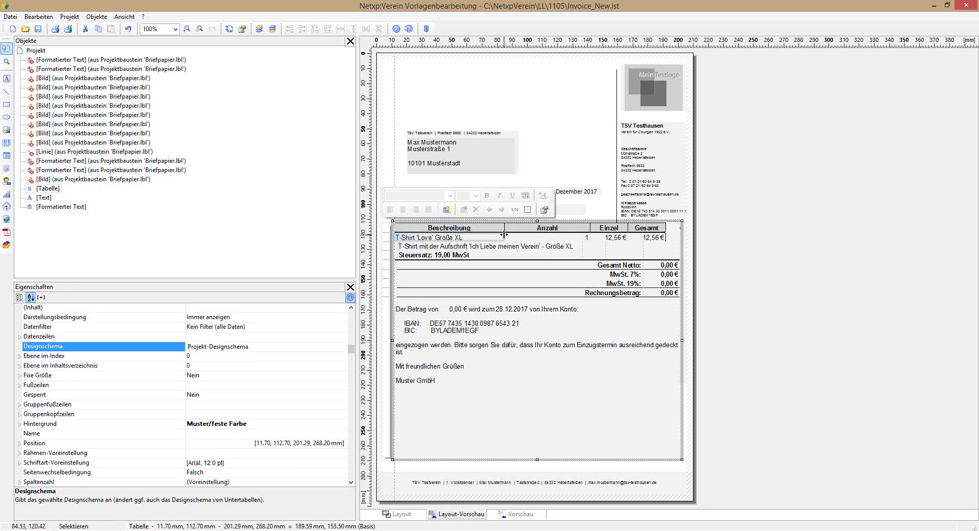
pyautogui.moveTo(582, 253); pyautogui.dragTo(507, 255)
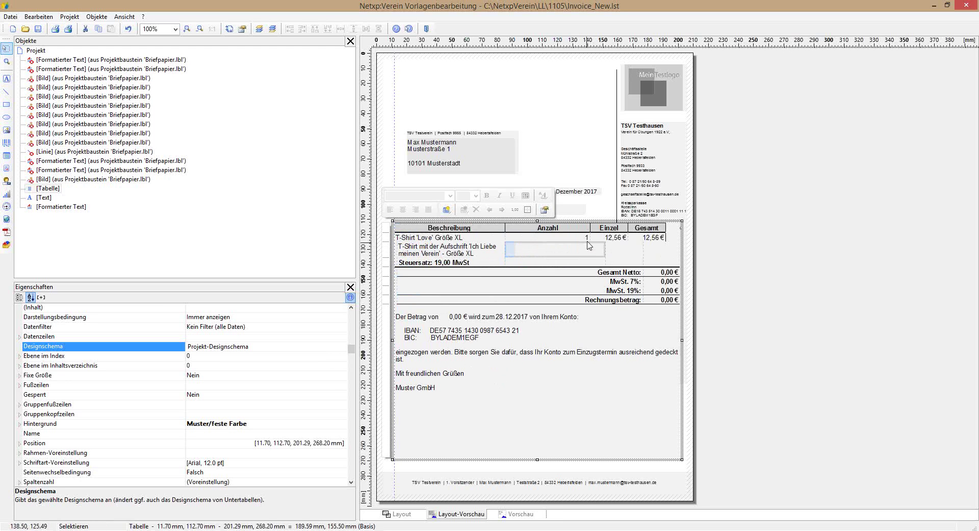
pyautogui.moveTo(591, 231); pyautogui.dragTo(528, 236)
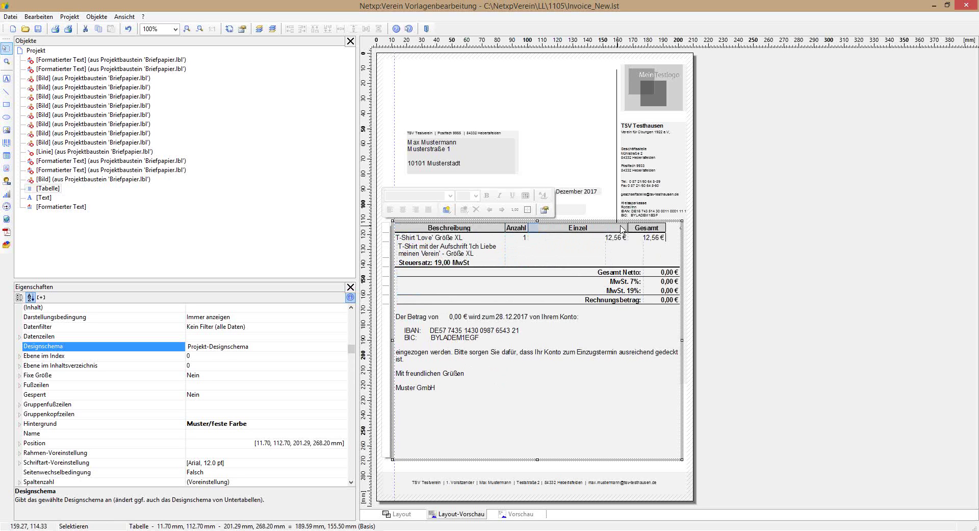
pyautogui.moveTo(627, 230); pyautogui.dragTo(560, 227)
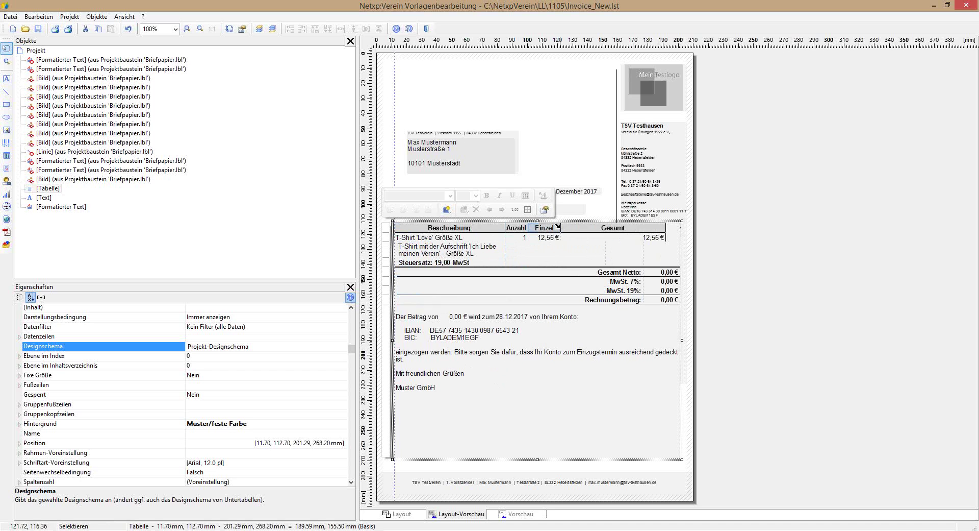
pyautogui.moveTo(665, 229); pyautogui.dragTo(611, 229)
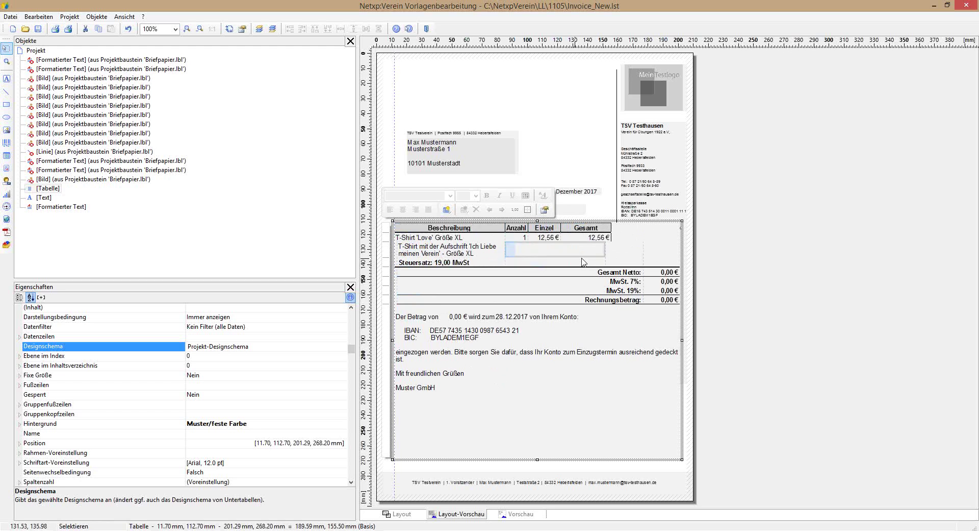
pyautogui.moveTo(605, 257); pyautogui.dragTo(528, 257)
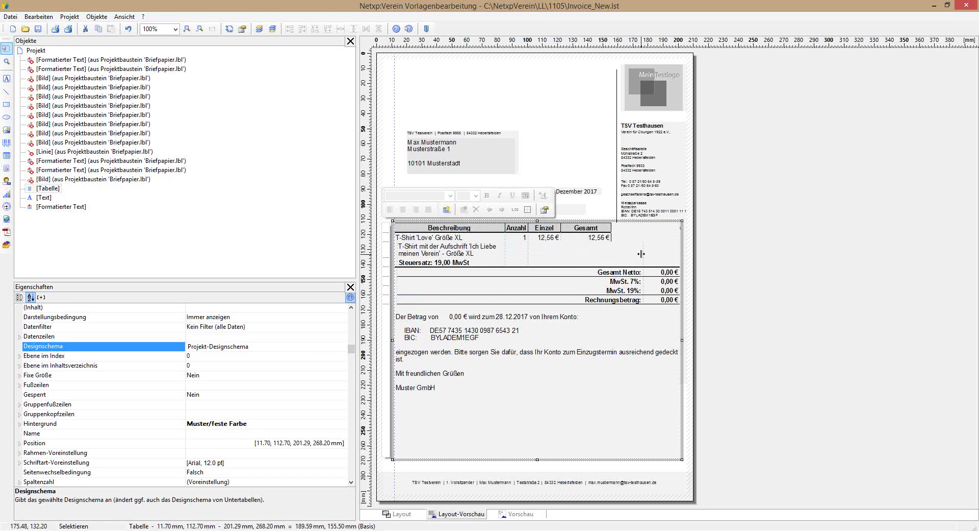
pyautogui.moveTo(643, 254)
pyautogui.mouseDown()
pyautogui.moveTo(558, 255)
pyautogui.moveTo(610, 255)
pyautogui.mouseUp()
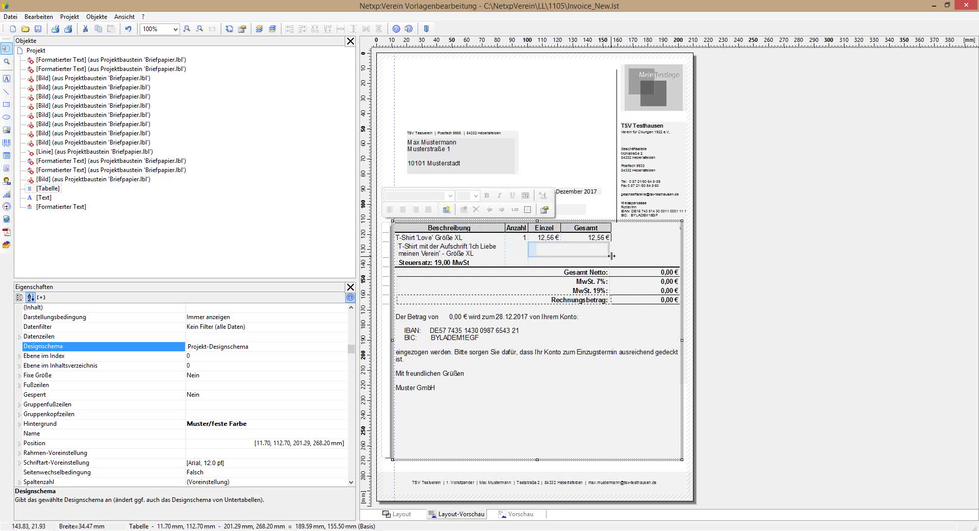
pyautogui.moveTo(658, 251); pyautogui.dragTo(595, 234)
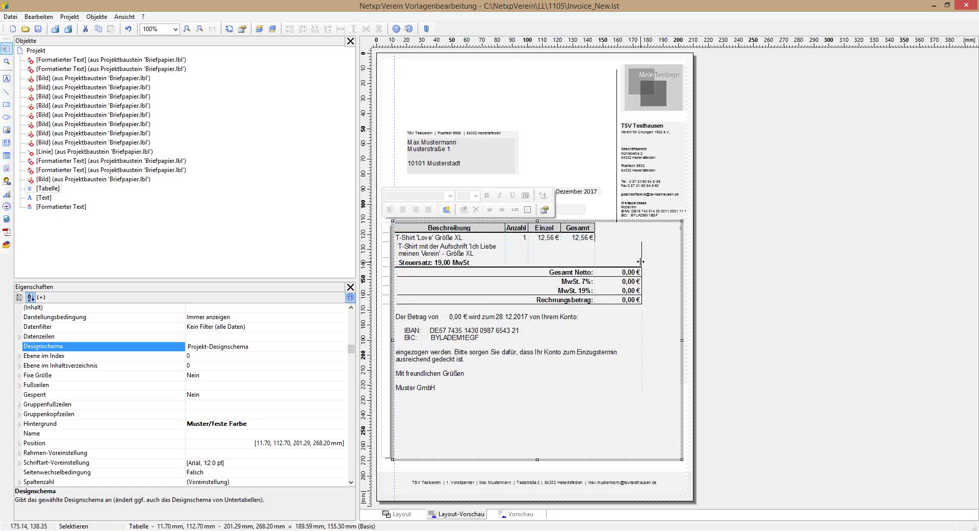
# Step: Resize the Gesamt column and totals cells, undoing an overly wide attempt, until 0,00 € amounts appear
pyautogui.moveTo(642, 261); pyautogui.dragTo(616, 258)
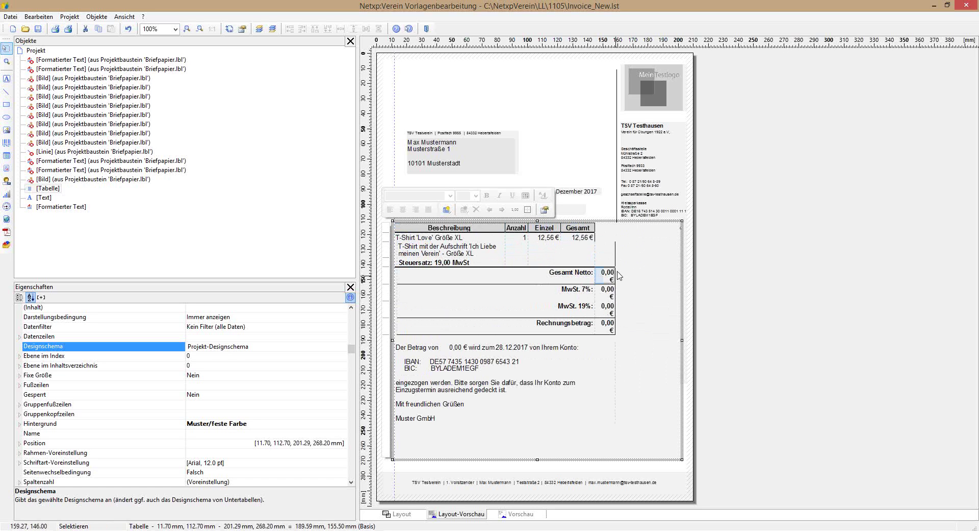
pyautogui.moveTo(613, 272); pyautogui.dragTo(616, 272)
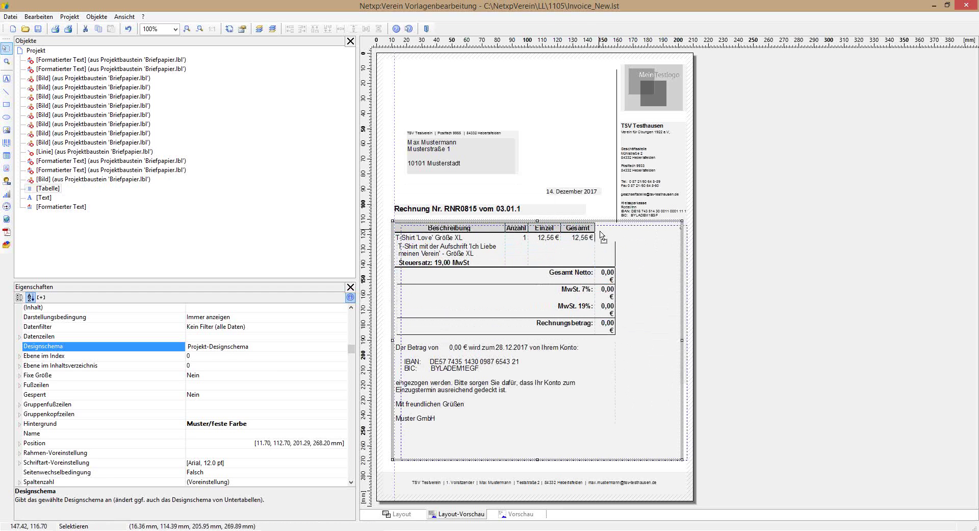
pyautogui.click(601, 236)
pyautogui.moveTo(601, 235); pyautogui.dragTo(616, 233)
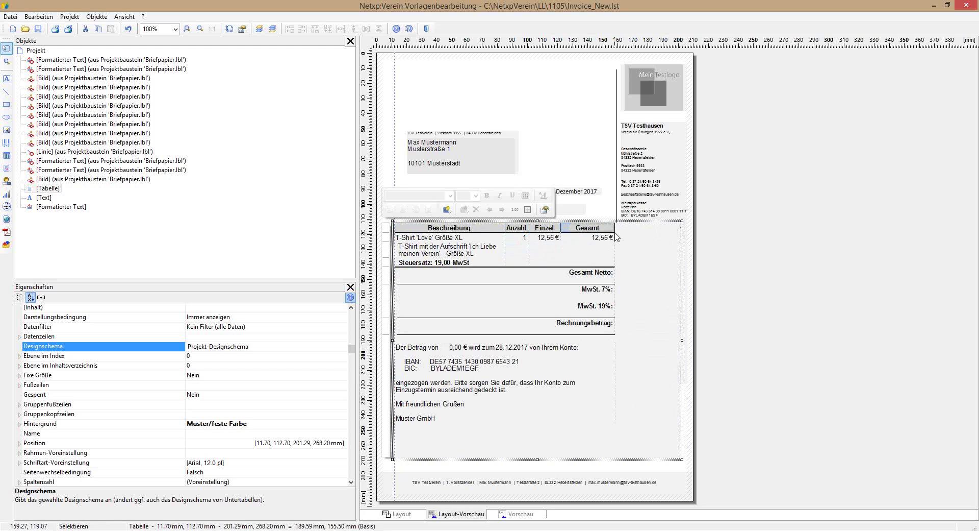
pyautogui.click(610, 253)
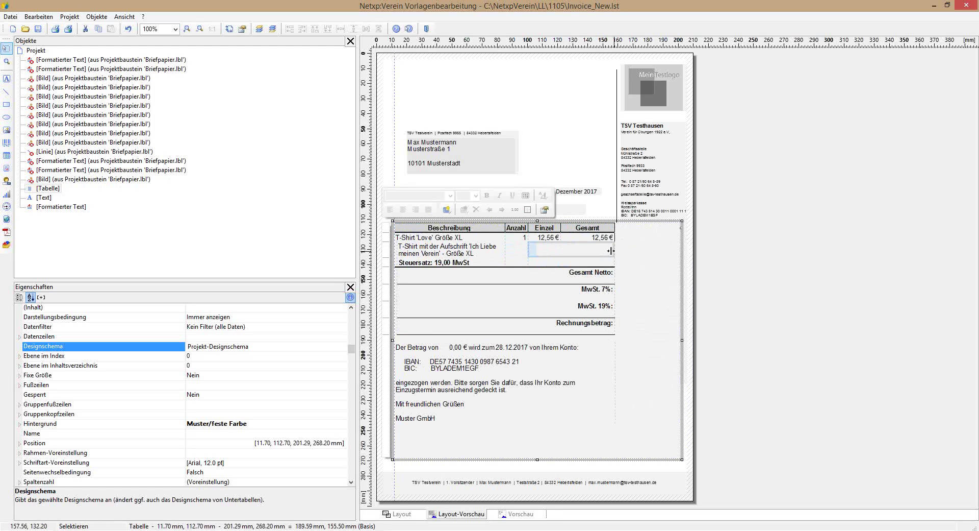
pyautogui.moveTo(614, 249); pyautogui.dragTo(592, 249)
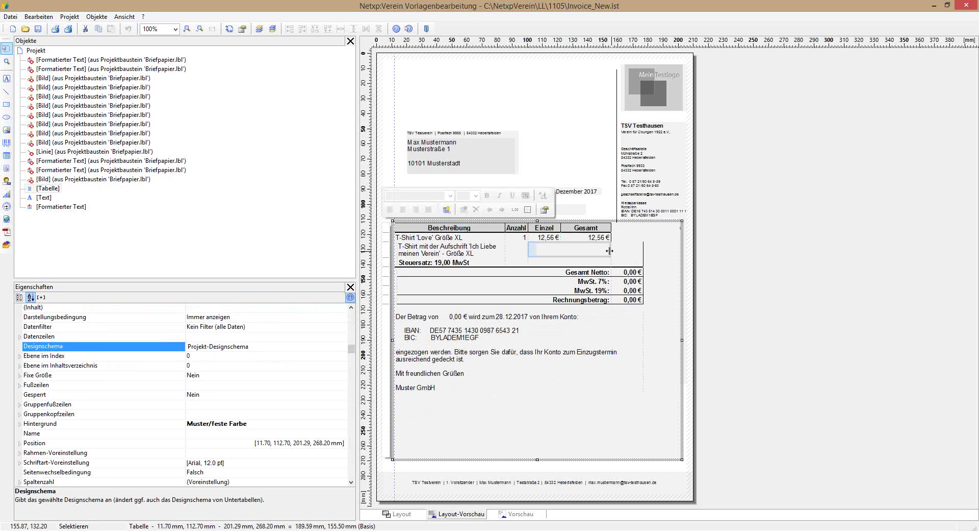
pyautogui.moveTo(611, 262); pyautogui.dragTo(597, 259)
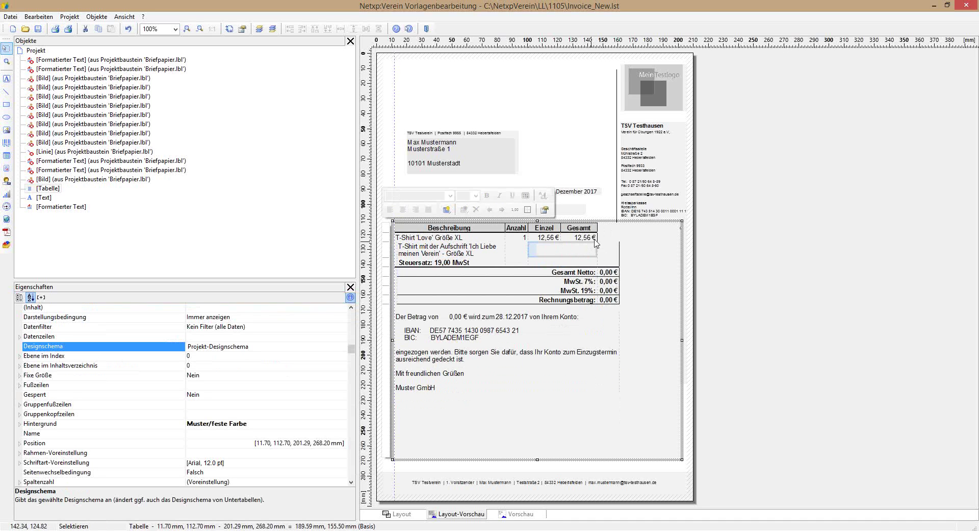
pyautogui.moveTo(597, 242); pyautogui.dragTo(620, 244)
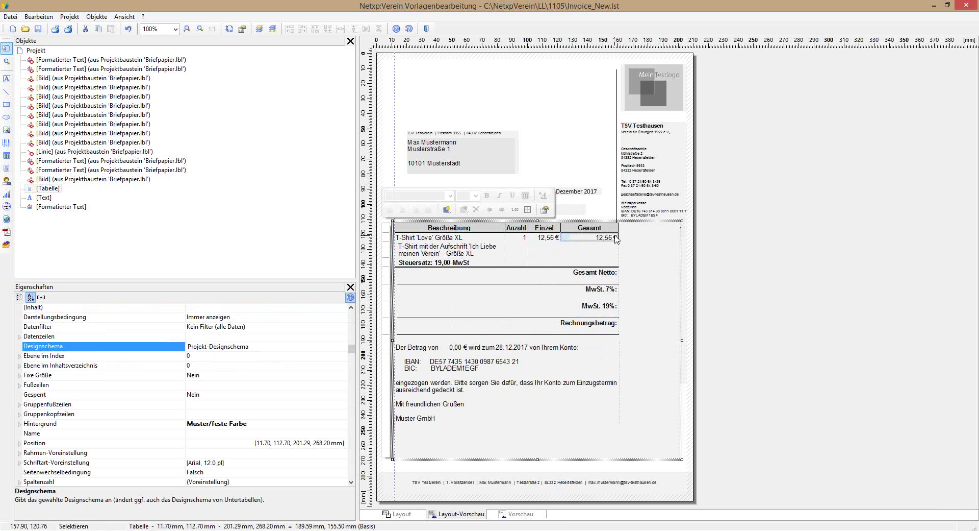
pyautogui.hotkey('ctrl', 'z')
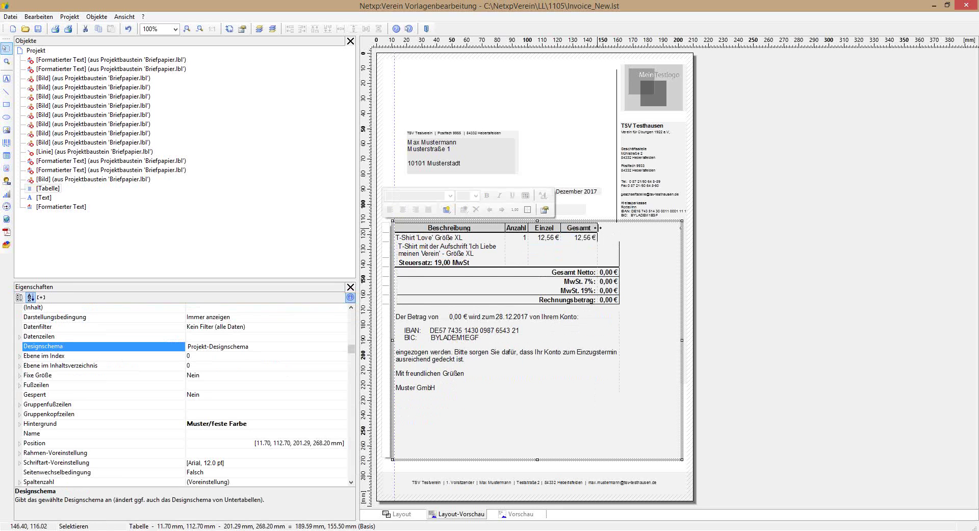
pyautogui.moveTo(598, 228); pyautogui.dragTo(597, 230)
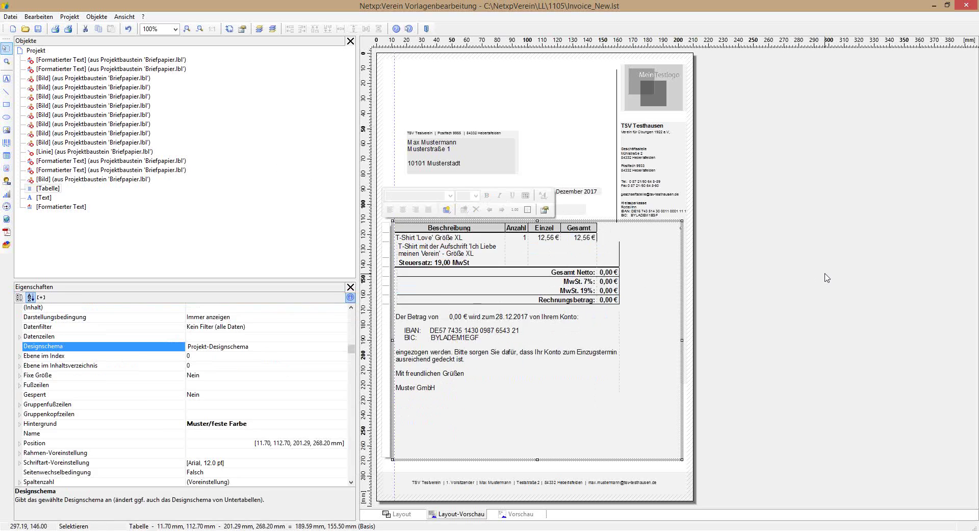
# Step: Delete the item table and save the template as 'Bandenwerbung'
pyautogui.press('Delete')
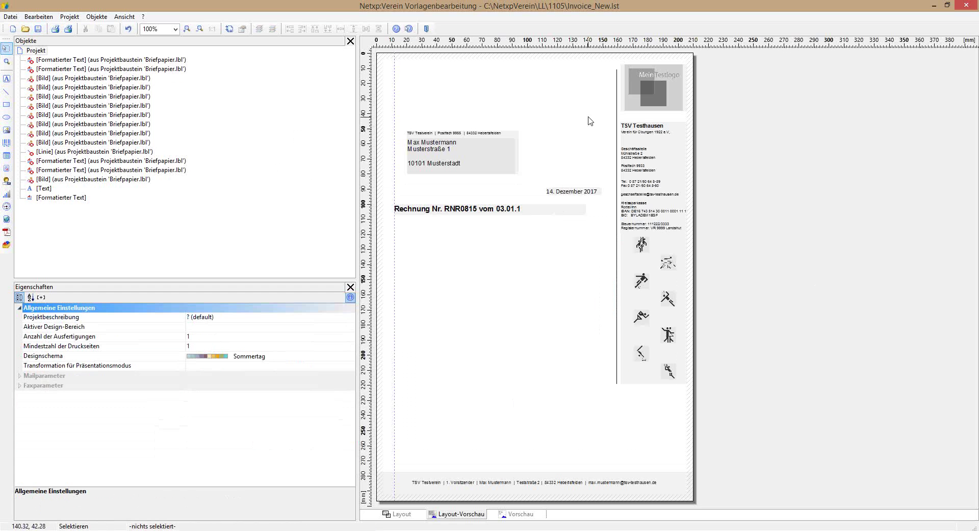
pyautogui.click(966, 7)
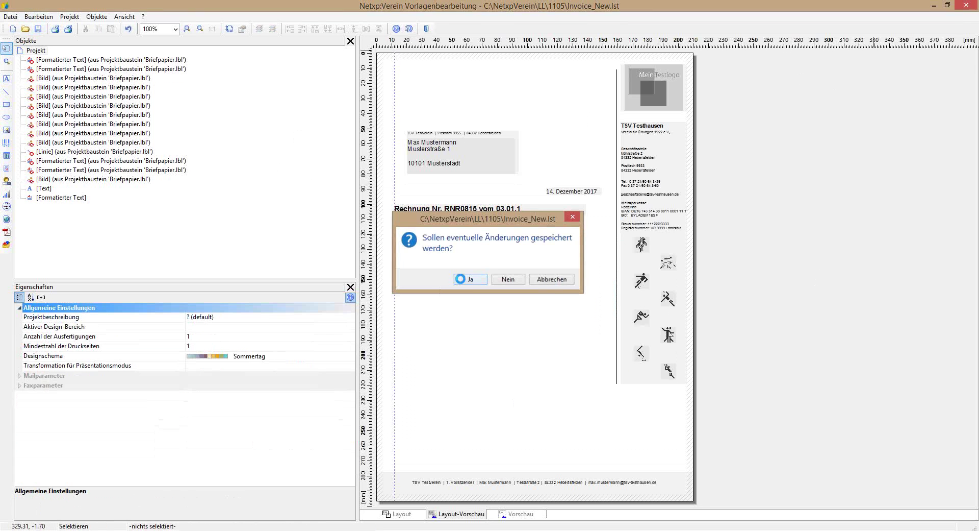
pyautogui.click(462, 283)
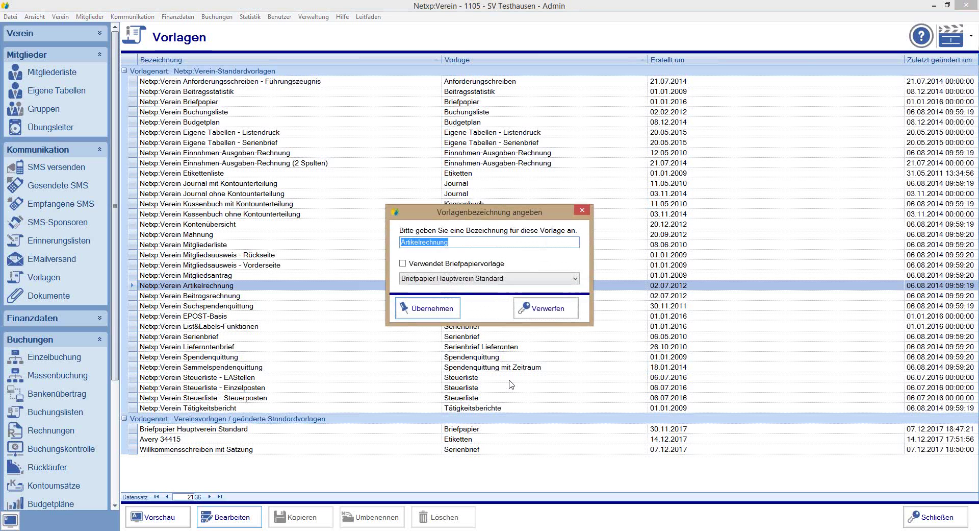
pyautogui.write('Bandenwerbung')
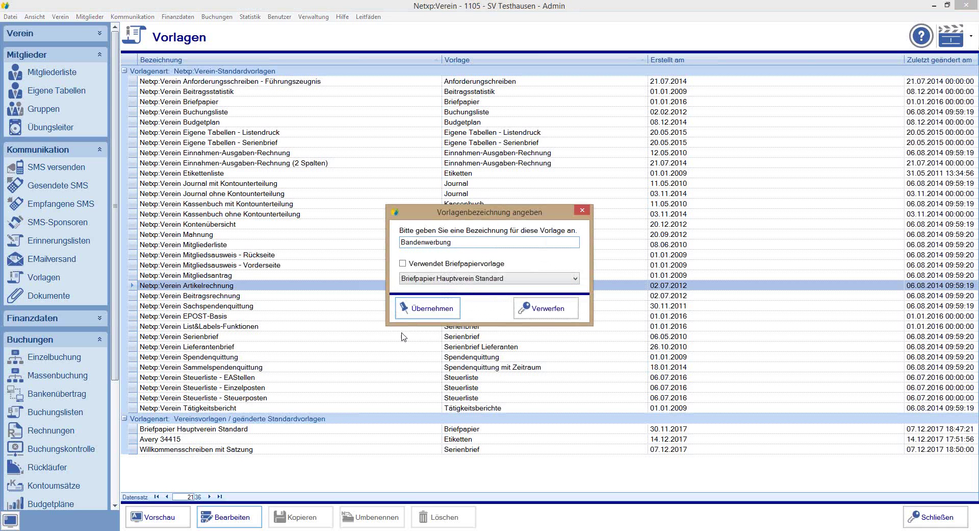
pyautogui.click(410, 308)
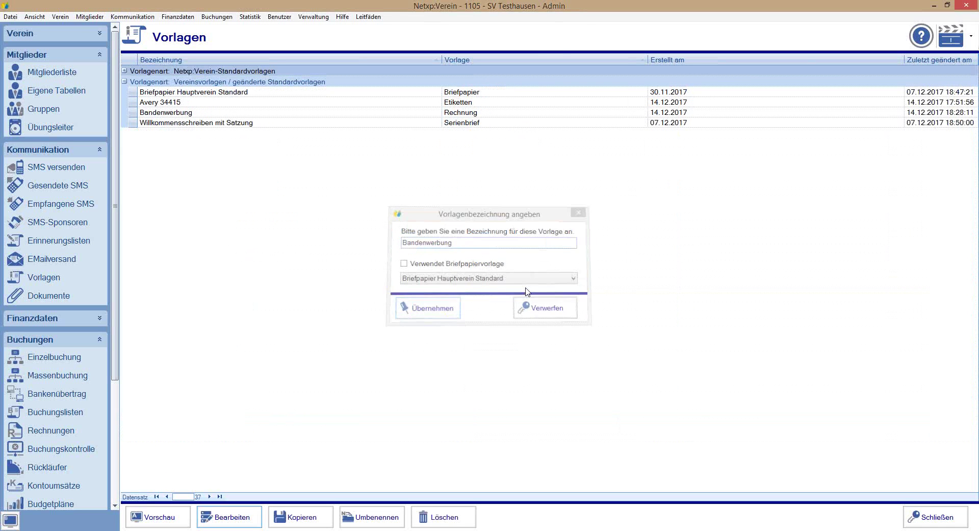
# Step: Take the item table from the standard Artikelrechnung template and reopen Bandenwerbung in the designer
pyautogui.click(124, 72)
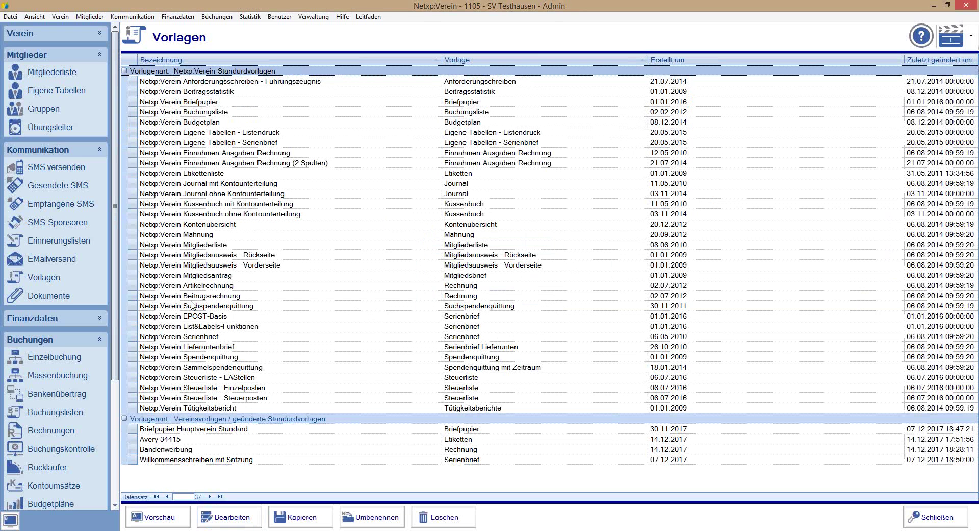
pyautogui.click(189, 287)
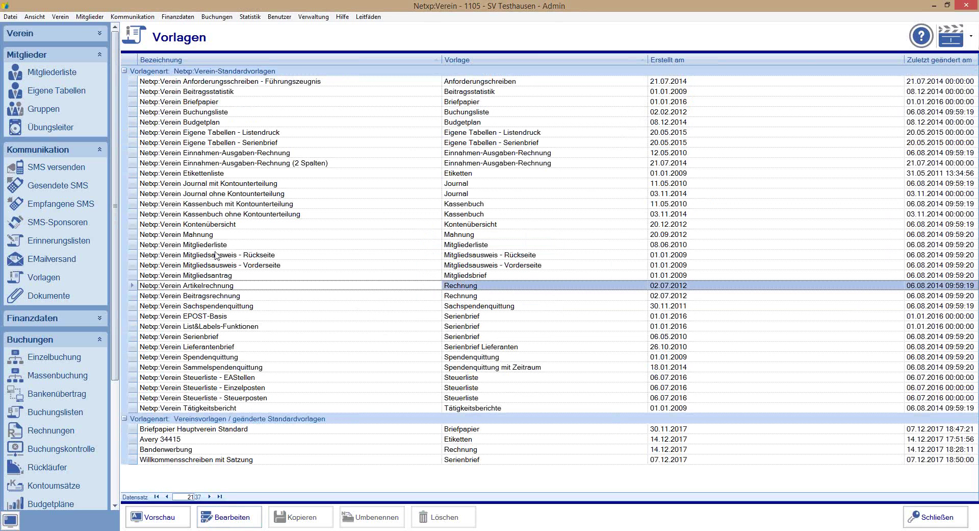
pyautogui.click(225, 518)
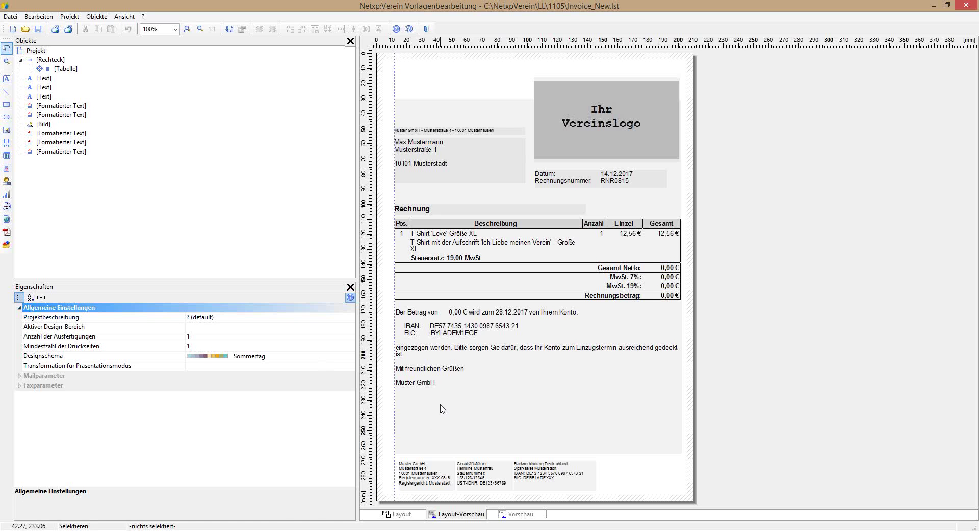
pyautogui.click(441, 408)
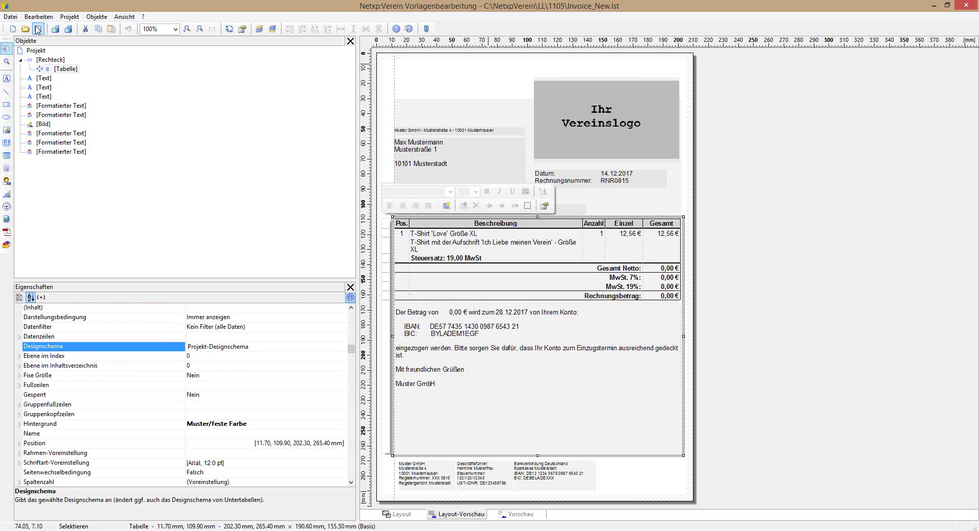
pyautogui.click(974, 7)
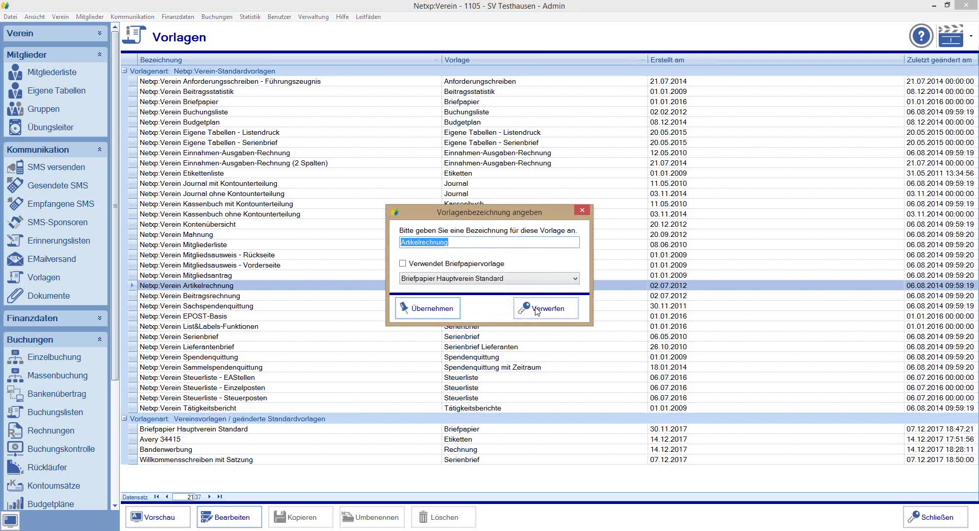
pyautogui.click(536, 309)
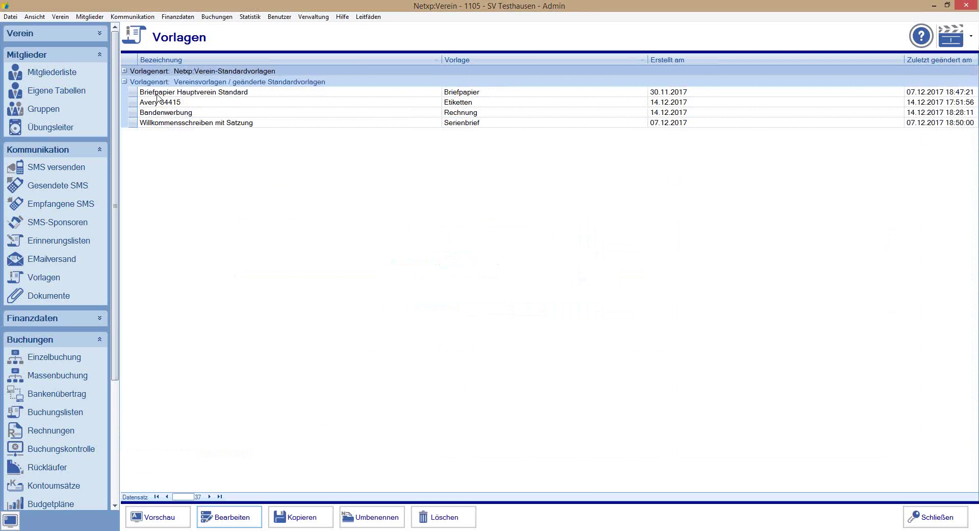
pyautogui.click(161, 114)
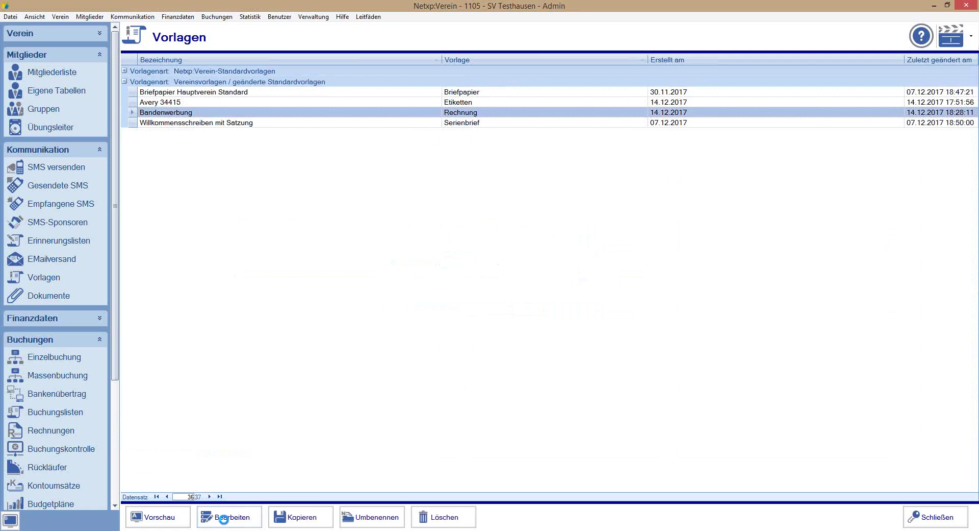
pyautogui.click(226, 518)
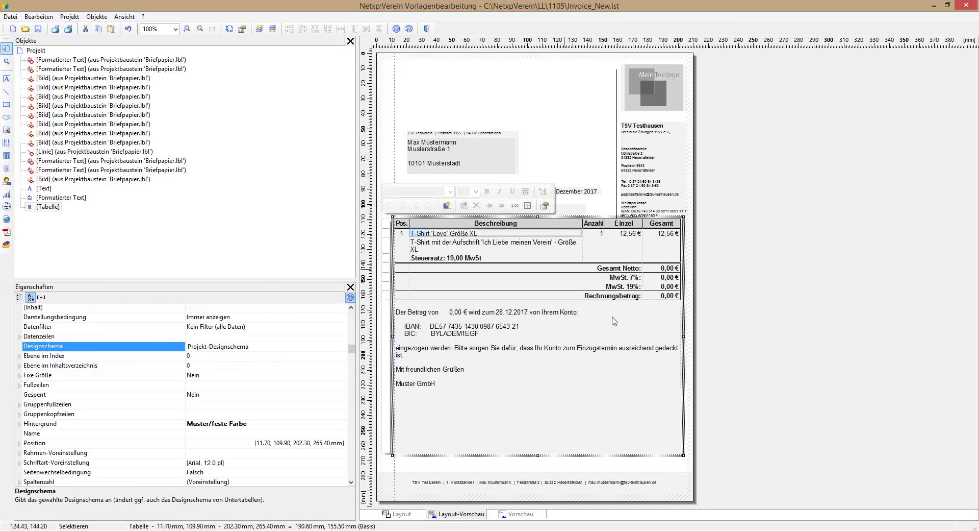
# Step: Remove the Pos. header cell and the Position data field from the item table
pyautogui.doubleClick(522, 371)
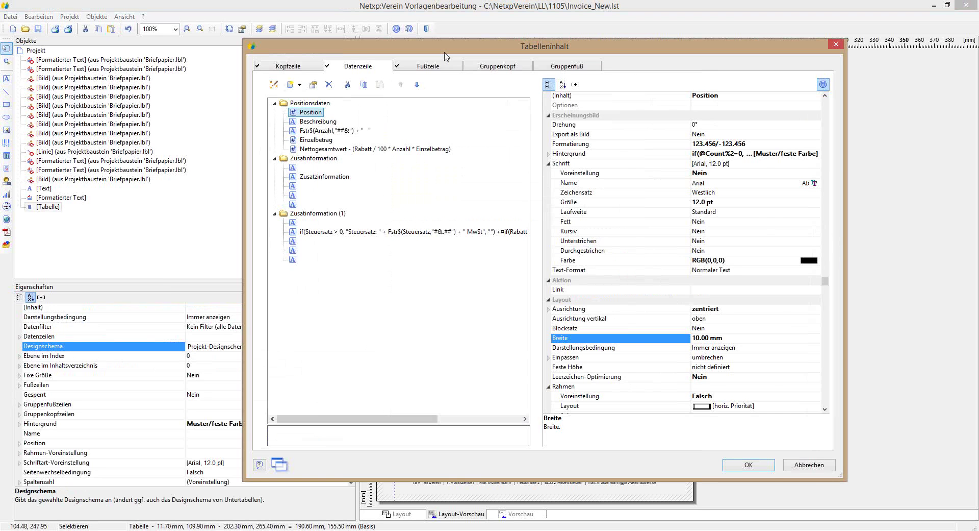
pyautogui.moveTo(444, 53); pyautogui.dragTo(759, 108)
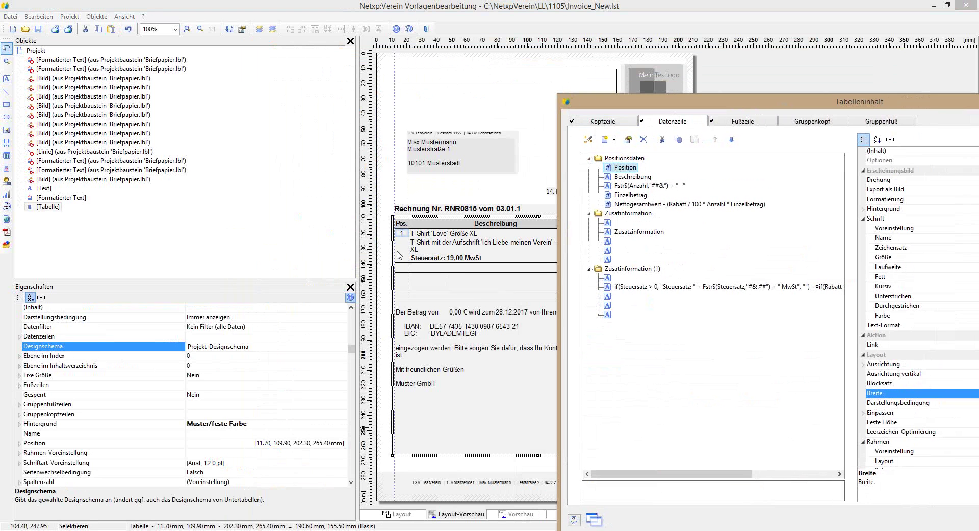
pyautogui.click(601, 123)
pyautogui.click(617, 158)
pyautogui.click(642, 140)
pyautogui.click(663, 121)
pyautogui.click(644, 140)
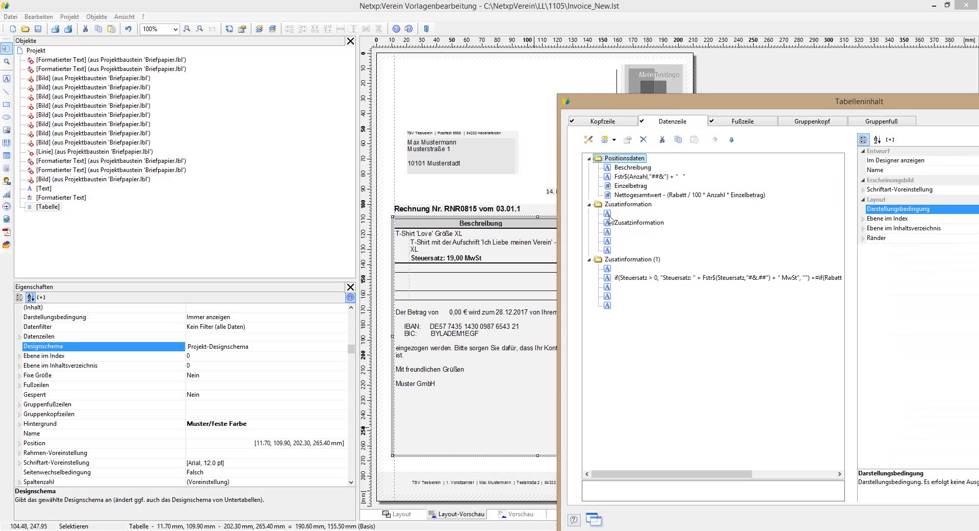
# Step: Delete the empty line under Zusatinformation (1) and confirm the table contents
pyautogui.click(610, 215)
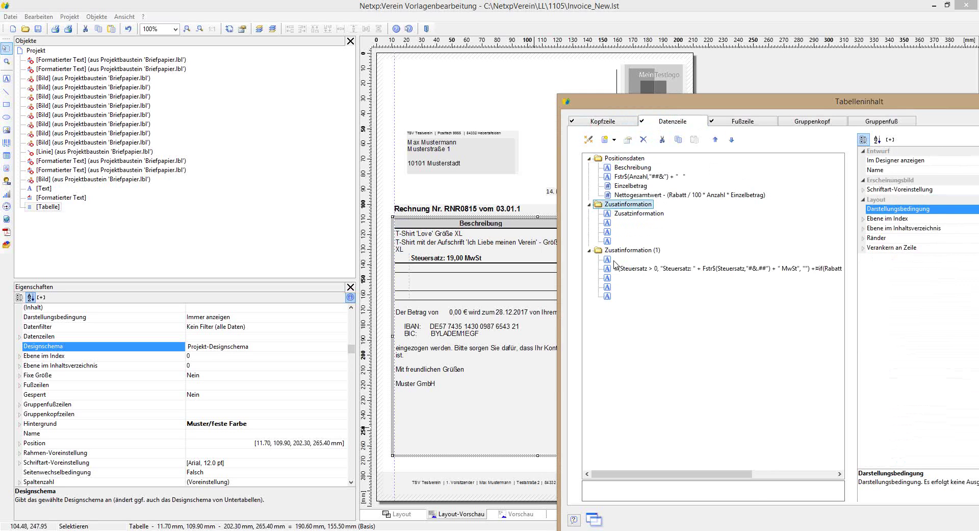
pyautogui.click(615, 260)
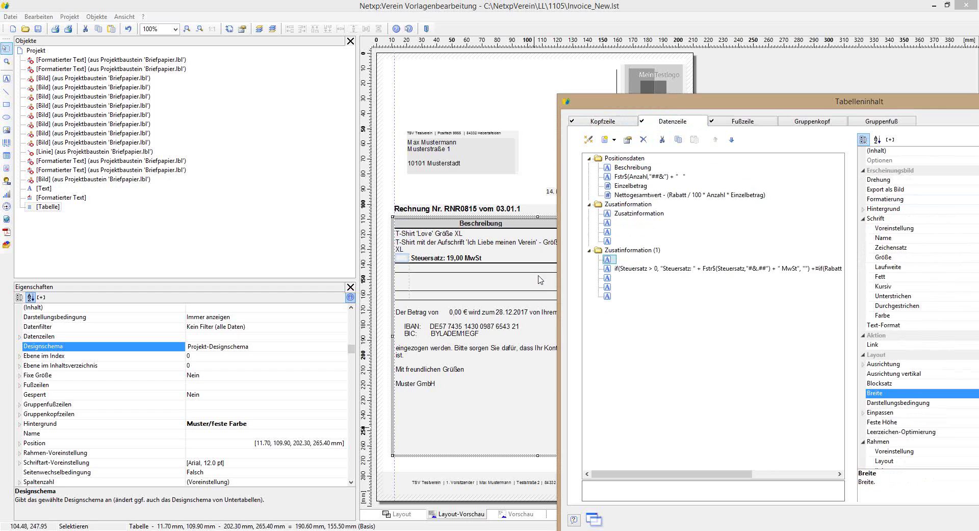
pyautogui.click(643, 140)
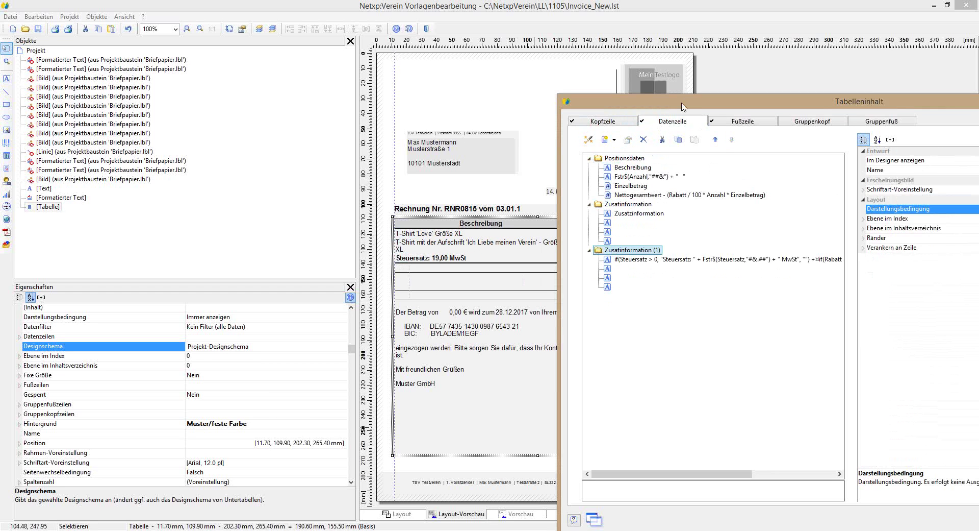
pyautogui.moveTo(684, 105); pyautogui.dragTo(371, 289)
pyautogui.moveTo(433, 274); pyautogui.dragTo(463, 289)
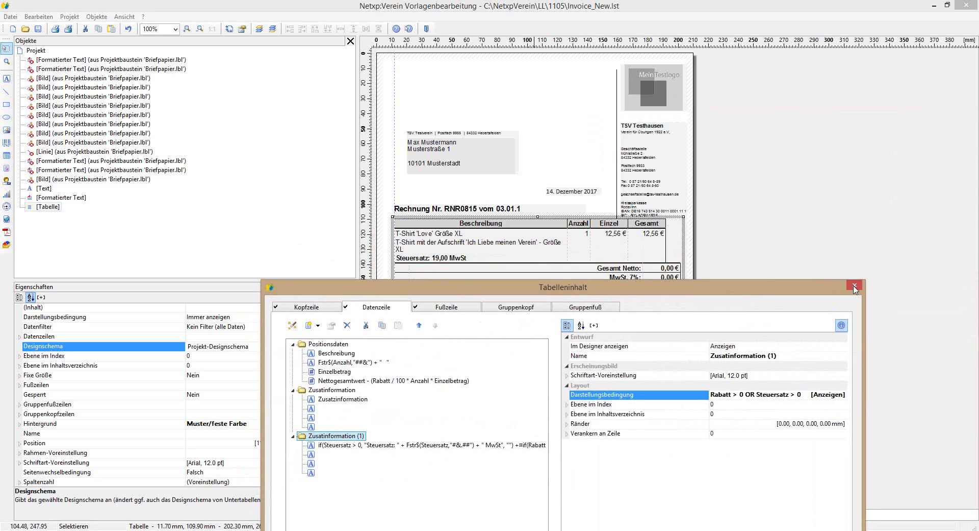
pyautogui.moveTo(753, 292); pyautogui.dragTo(672, 35)
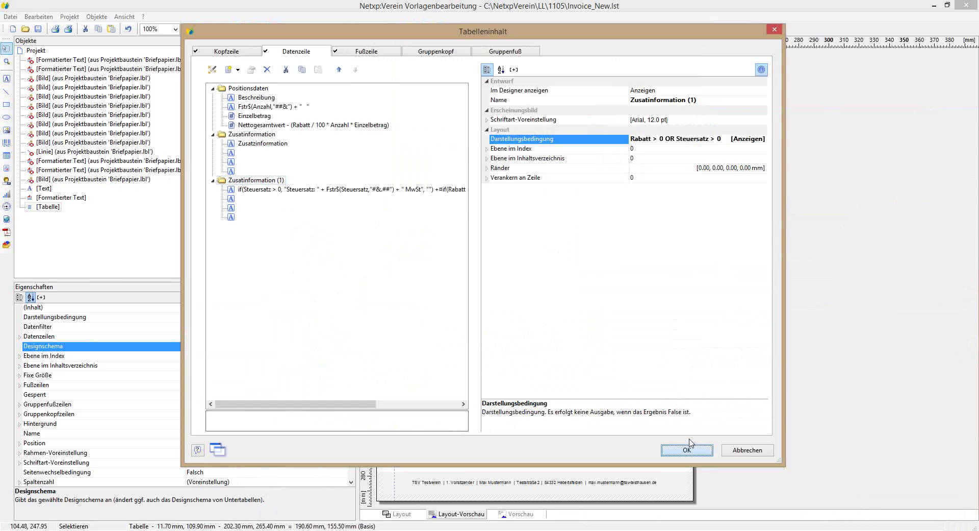
pyautogui.click(689, 444)
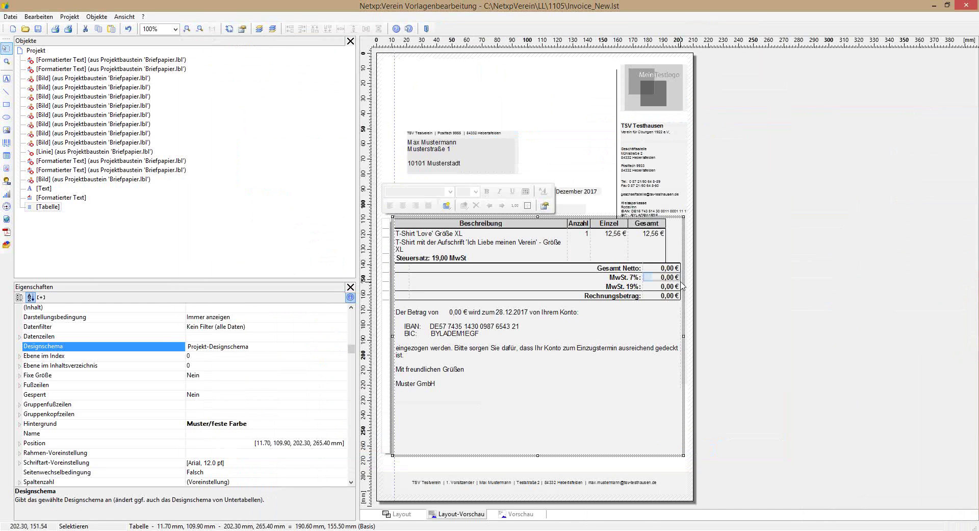
# Step: Narrow the Beschreibung, Anzahl, Einzel and Gesamt (about 28 mm) columns and pull in the table's right edge
pyautogui.moveTo(682, 286); pyautogui.dragTo(666, 286)
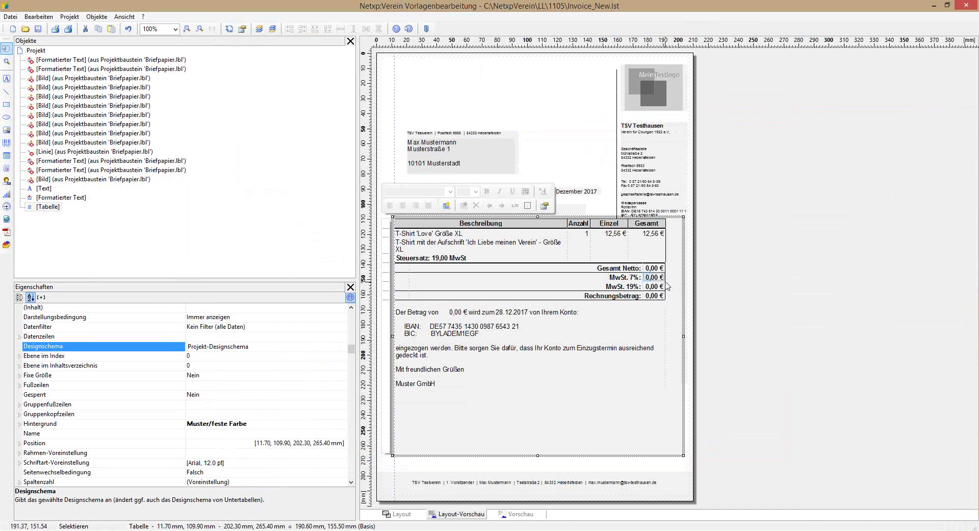
pyautogui.moveTo(641, 281); pyautogui.dragTo(628, 282)
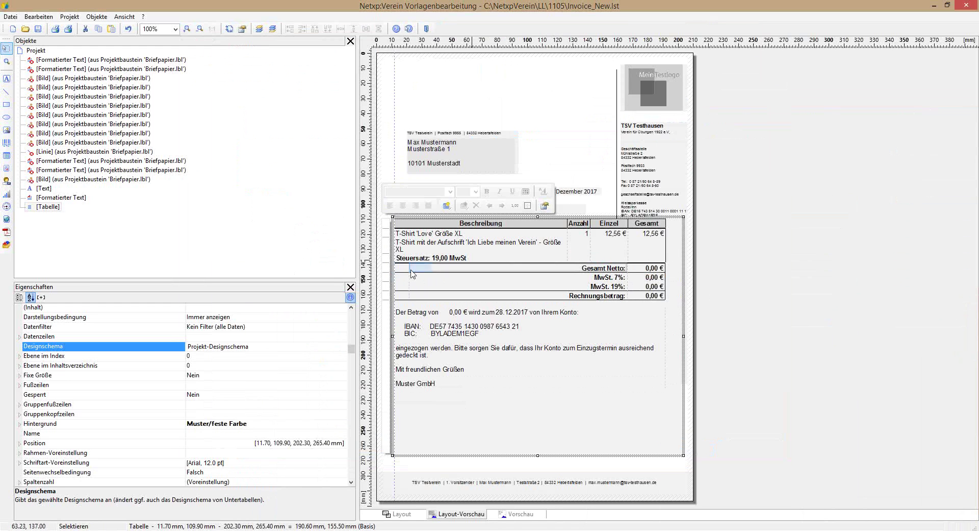
pyautogui.moveTo(567, 223); pyautogui.dragTo(504, 225)
pyautogui.moveTo(590, 225); pyautogui.dragTo(535, 228)
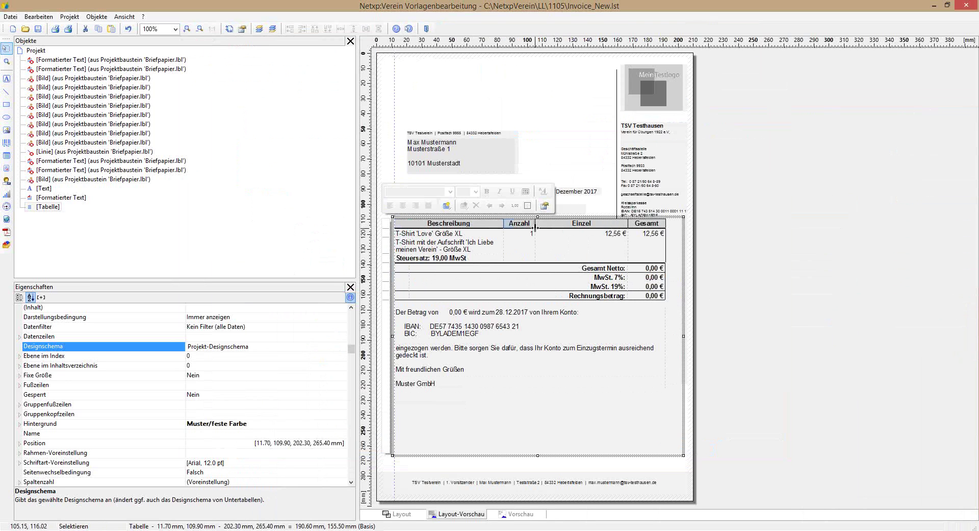
pyautogui.moveTo(627, 225); pyautogui.dragTo(572, 228)
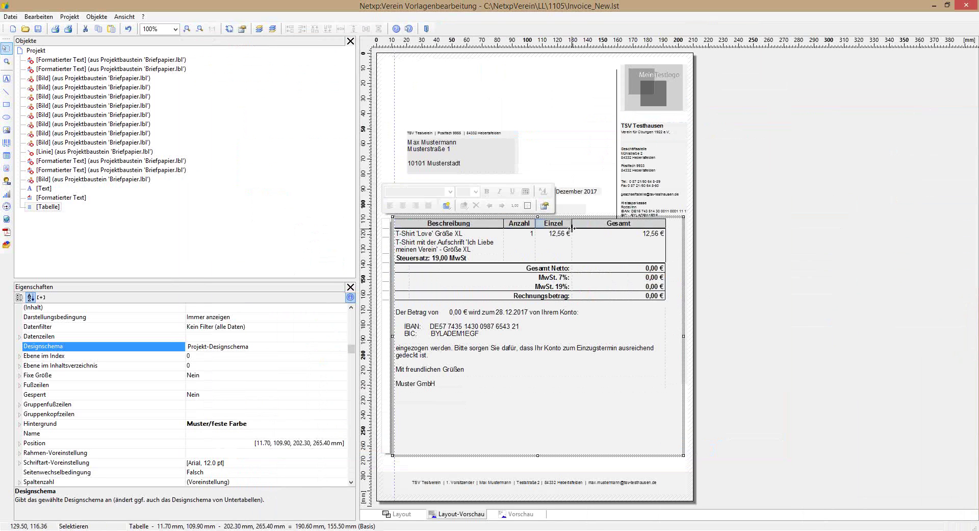
pyautogui.moveTo(661, 226); pyautogui.dragTo(611, 231)
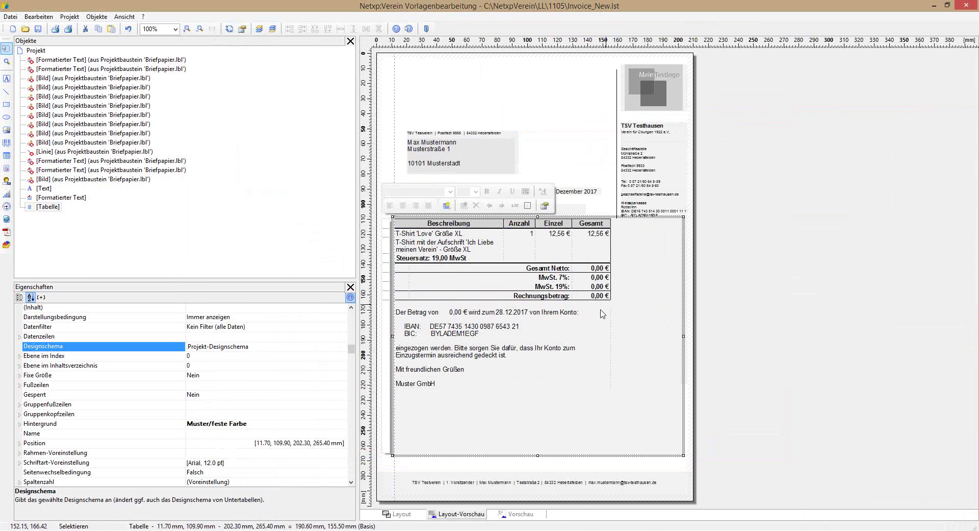
pyautogui.moveTo(684, 342); pyautogui.dragTo(682, 335)
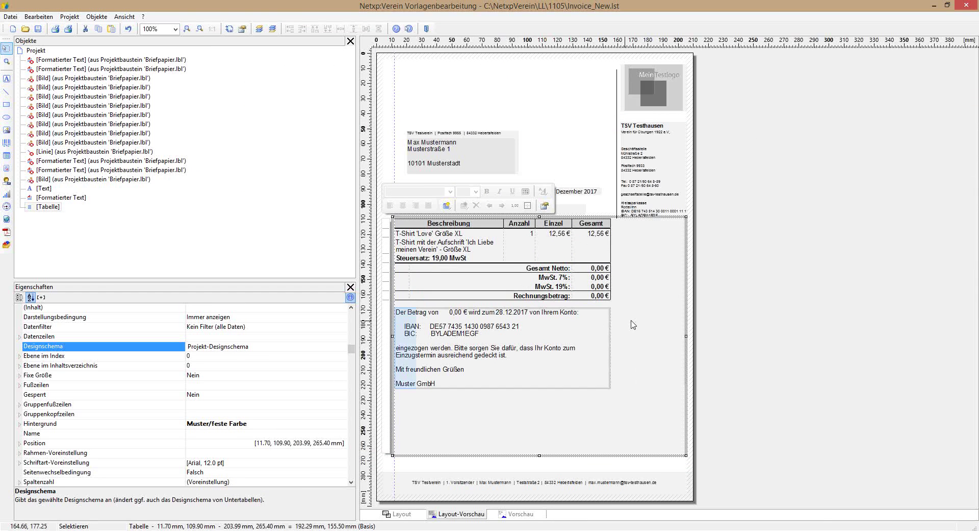
# Step: Send the table to the background and back to the front, then narrow it to 144.61 mm
pyautogui.rightClick(629, 293)
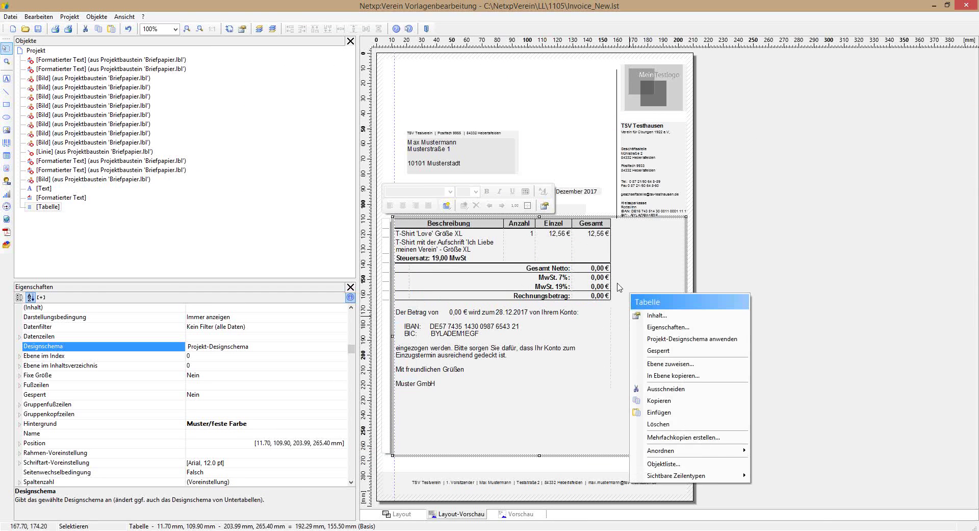
pyautogui.moveTo(707, 453)
pyautogui.click(779, 462)
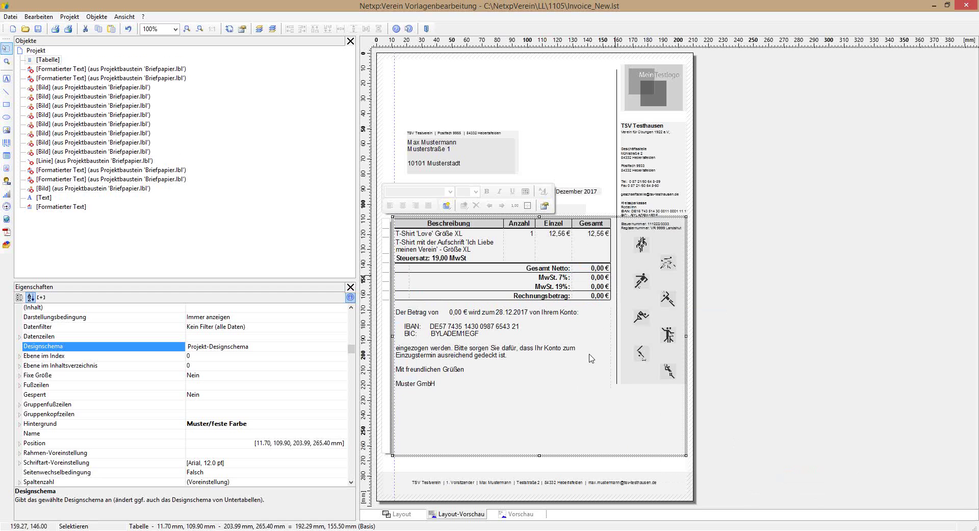
pyautogui.rightClick(602, 408)
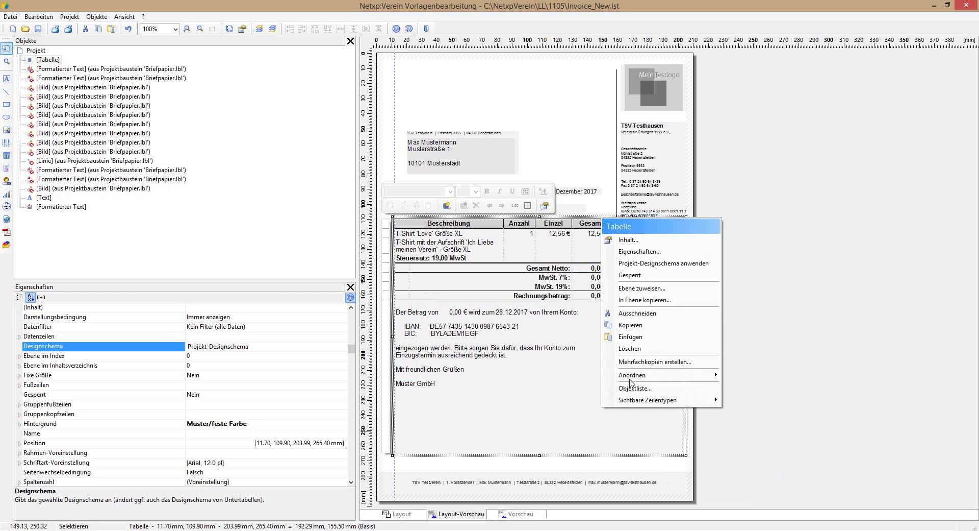
pyautogui.moveTo(633, 380)
pyautogui.click(756, 375)
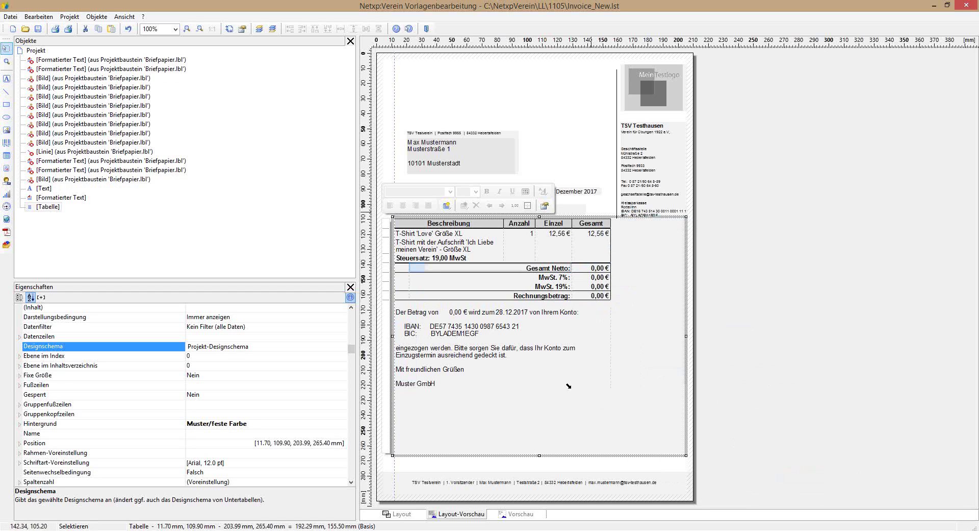
pyautogui.moveTo(687, 336); pyautogui.dragTo(615, 329)
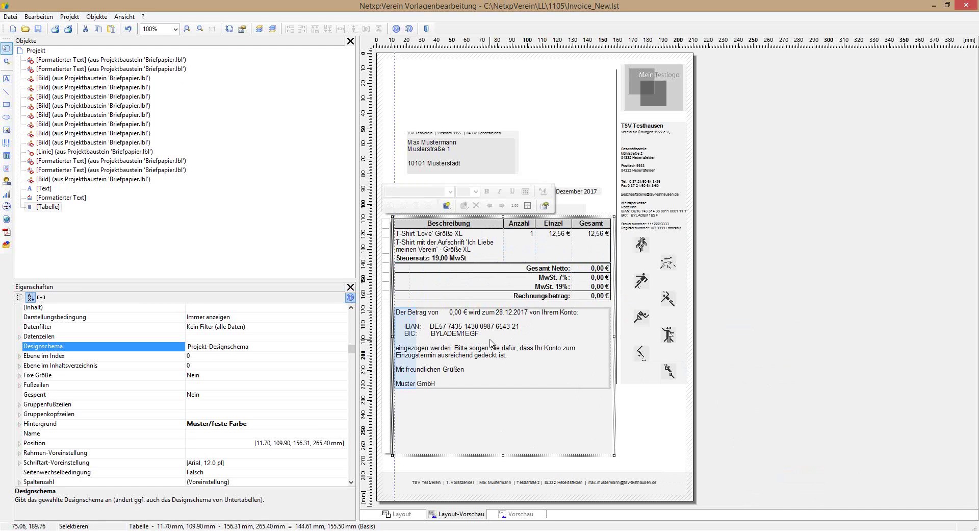
pyautogui.doubleClick(492, 342)
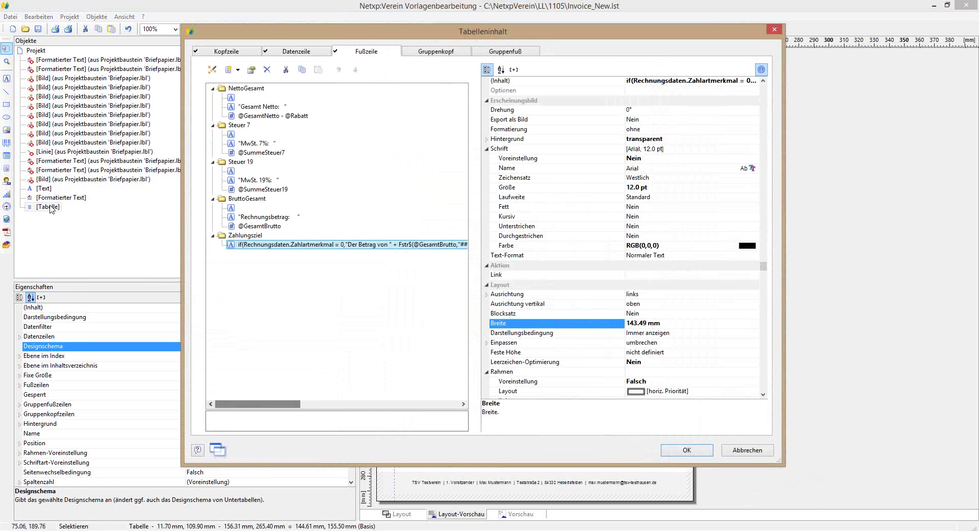
pyautogui.moveTo(356, 33); pyautogui.dragTo(748, 9)
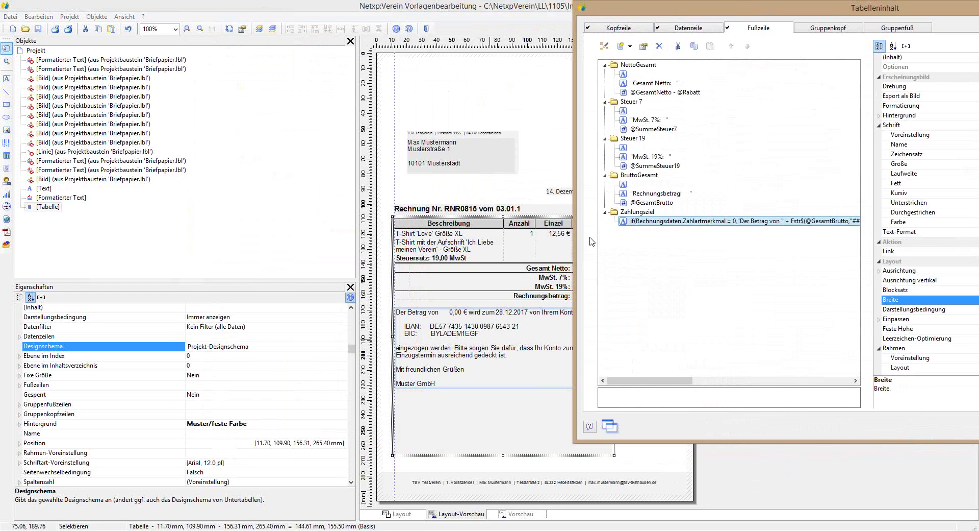
pyautogui.click(652, 120)
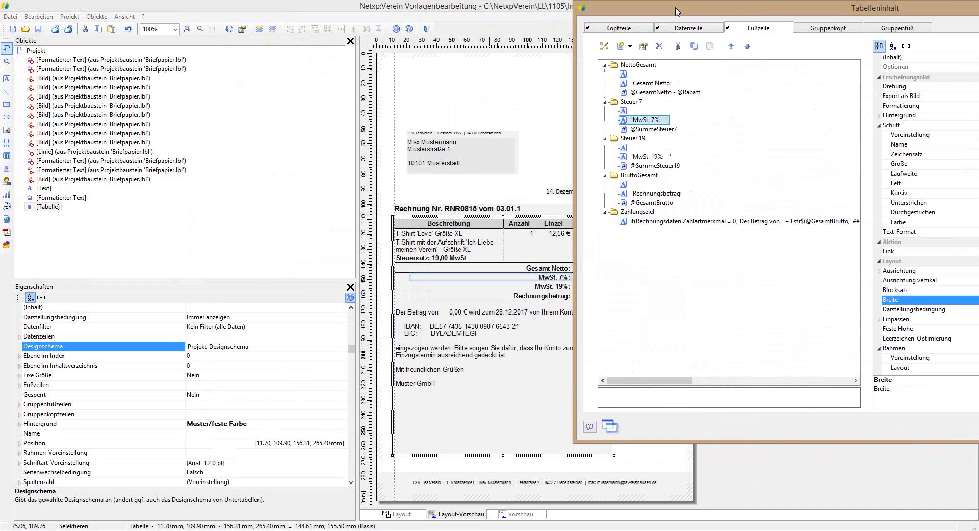
pyautogui.moveTo(683, 9); pyautogui.dragTo(769, 16)
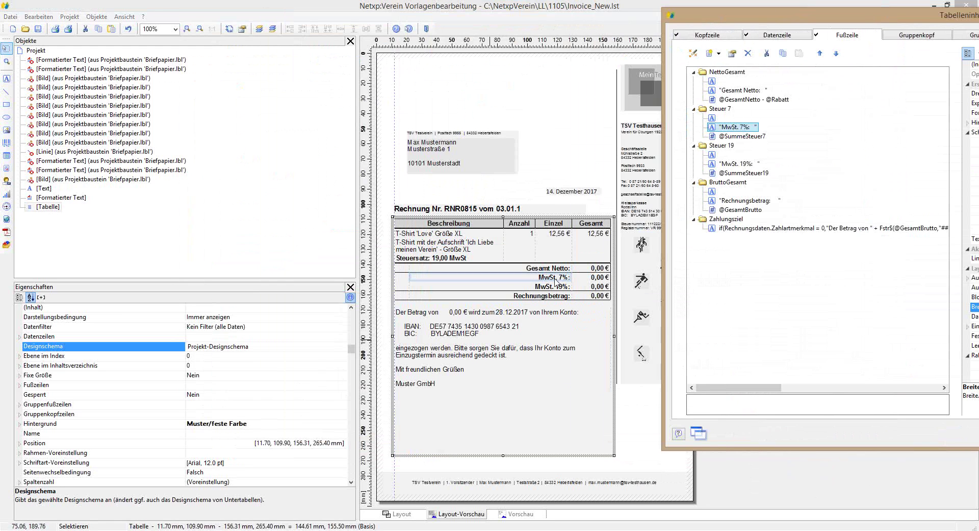
pyautogui.click(740, 164)
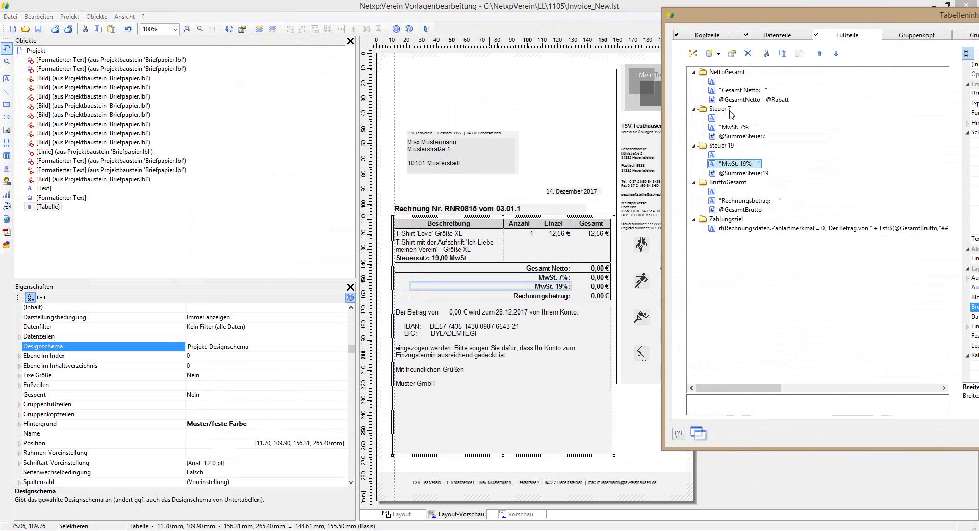
pyautogui.click(744, 210)
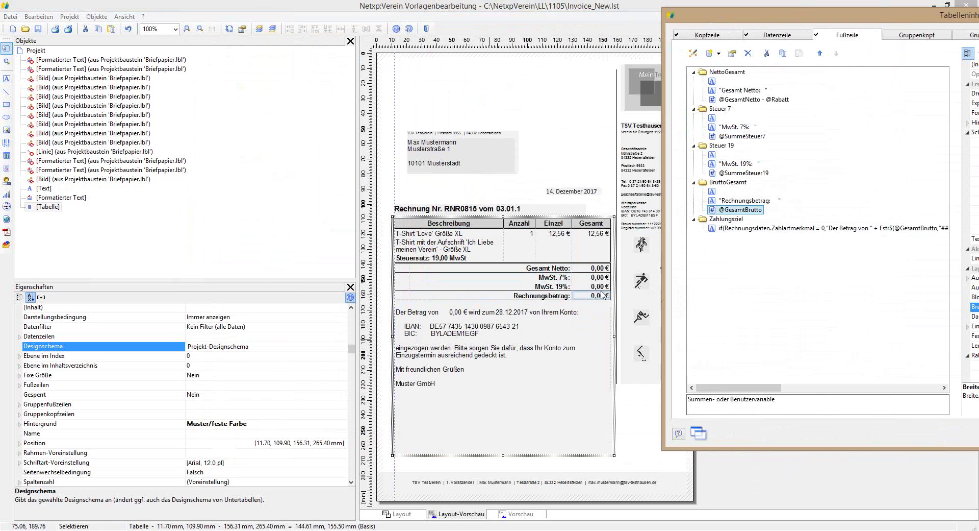
pyautogui.click(724, 228)
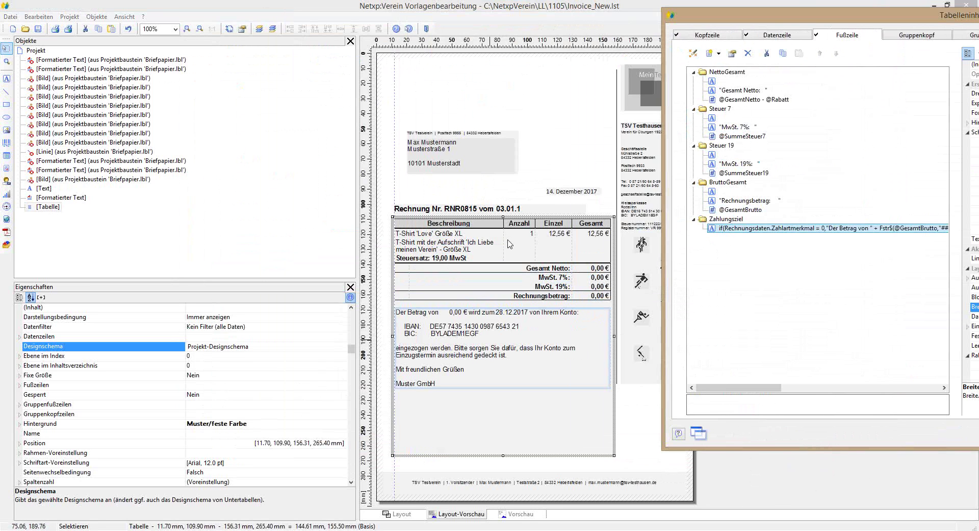
pyautogui.moveTo(771, 22); pyautogui.dragTo(632, 43)
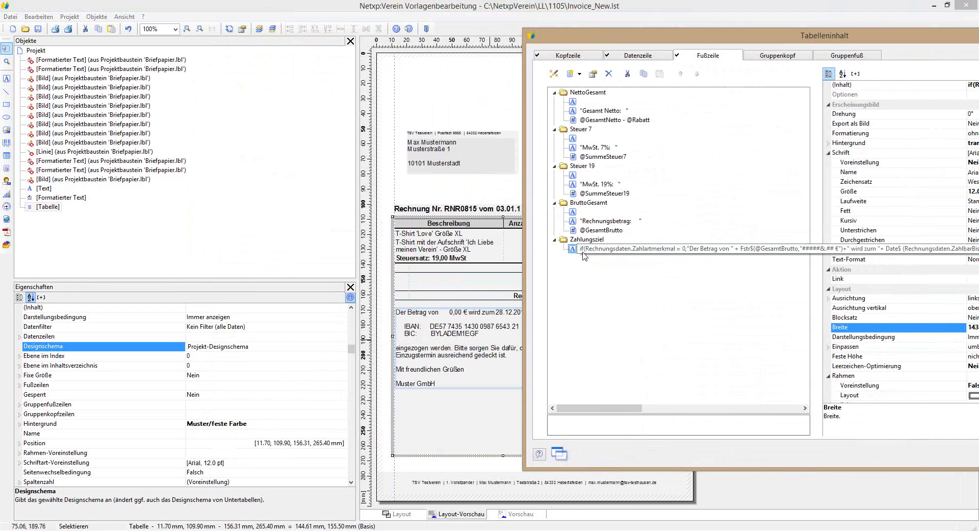
# Step: Open the Zahlungsziel formula and examine its if() payment branches and already-paid message
pyautogui.doubleClick(619, 250)
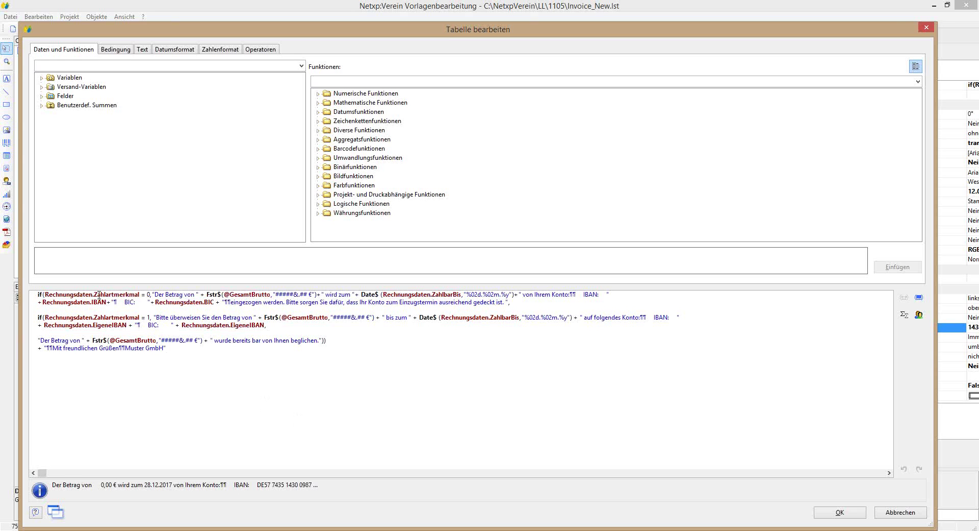
pyautogui.moveTo(96, 295); pyautogui.dragTo(155, 294)
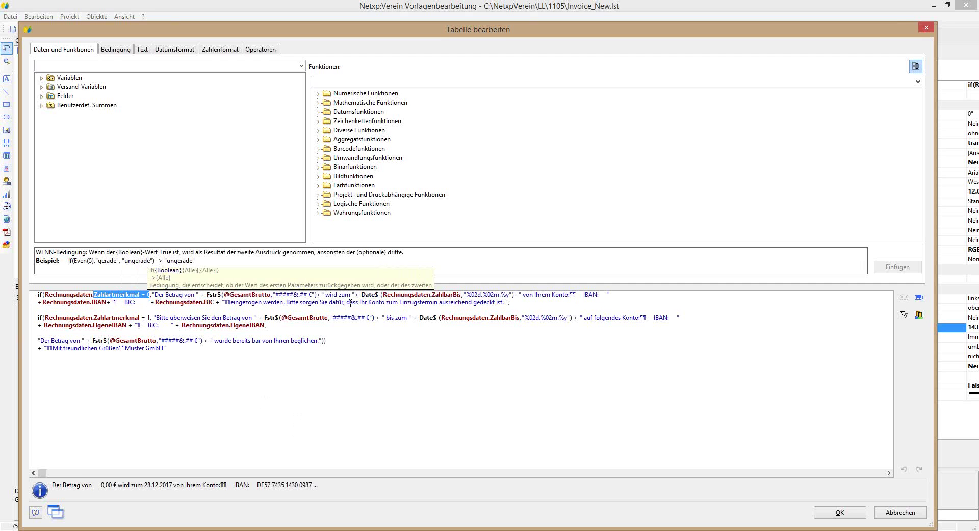
pyautogui.click(442, 302)
pyautogui.click(515, 302)
pyautogui.write(',')
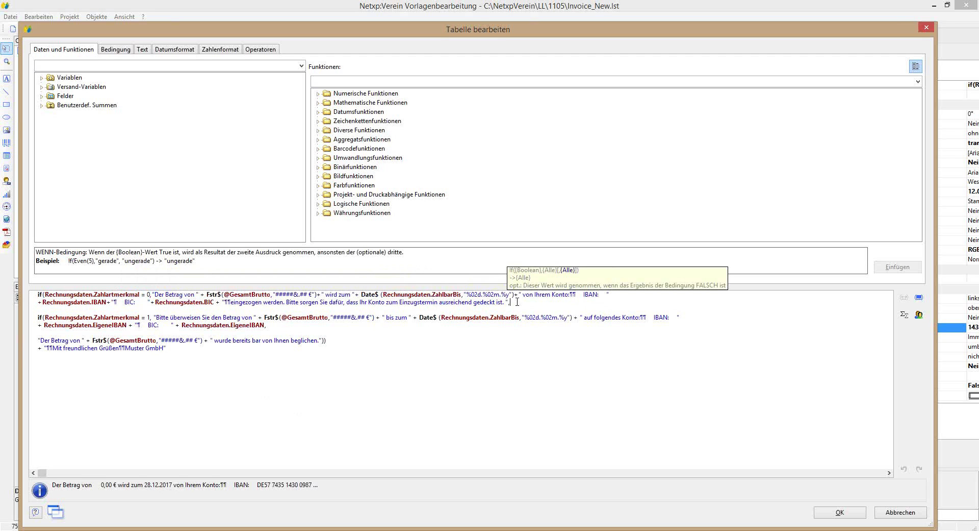
pyautogui.doubleClick(148, 294)
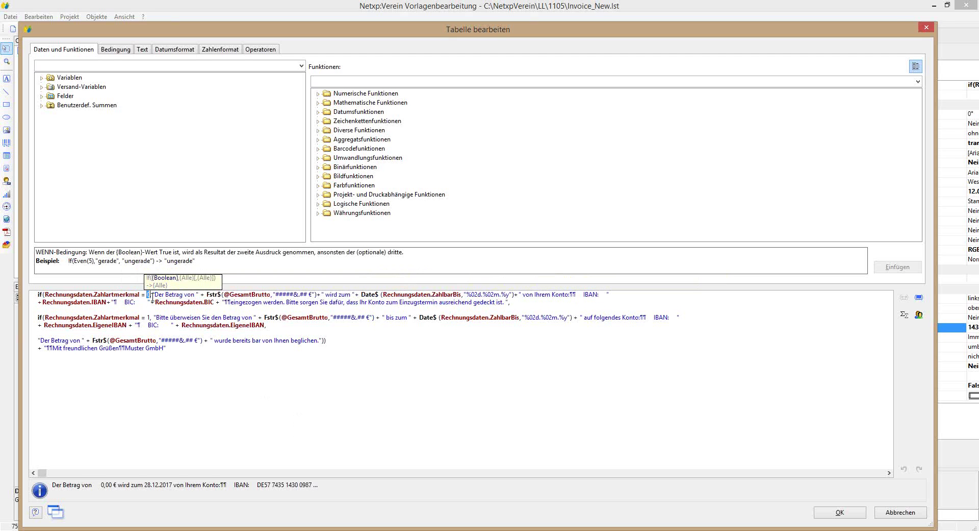
pyautogui.click(544, 304)
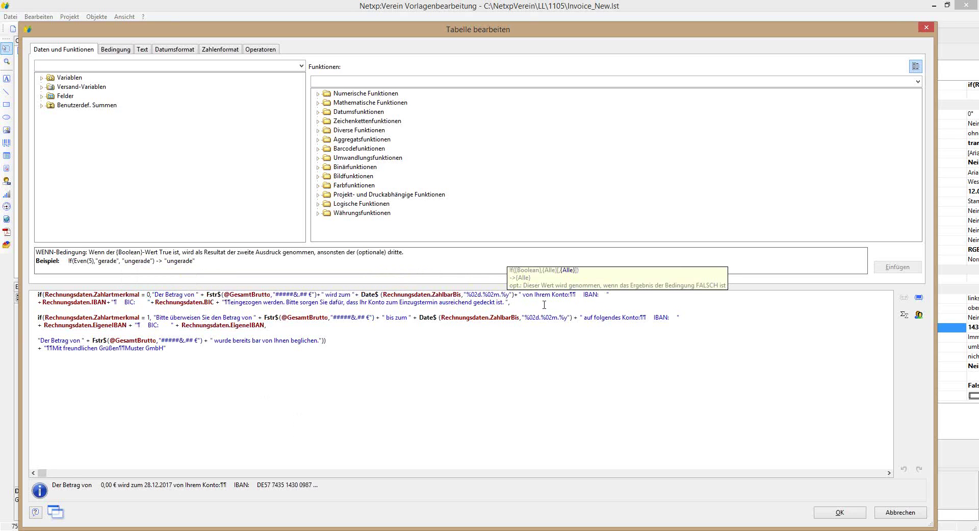
pyautogui.hotkey('ctrl', 'shift', 'Home')
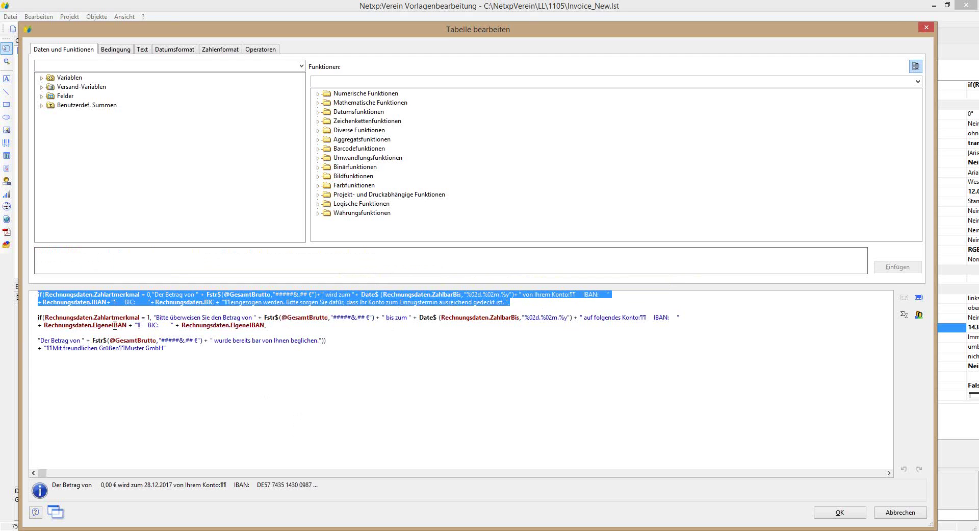
pyautogui.click(299, 327)
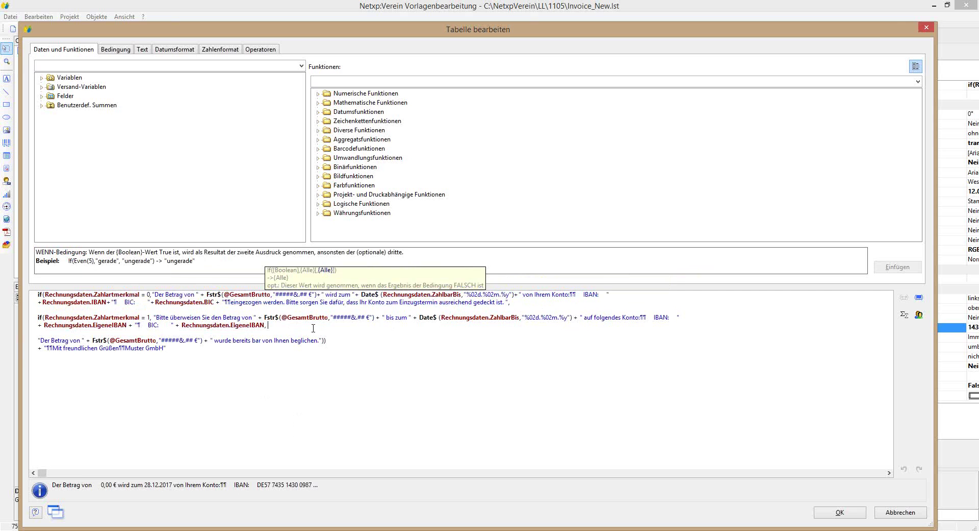
pyautogui.moveTo(266, 325); pyautogui.dragTo(32, 318)
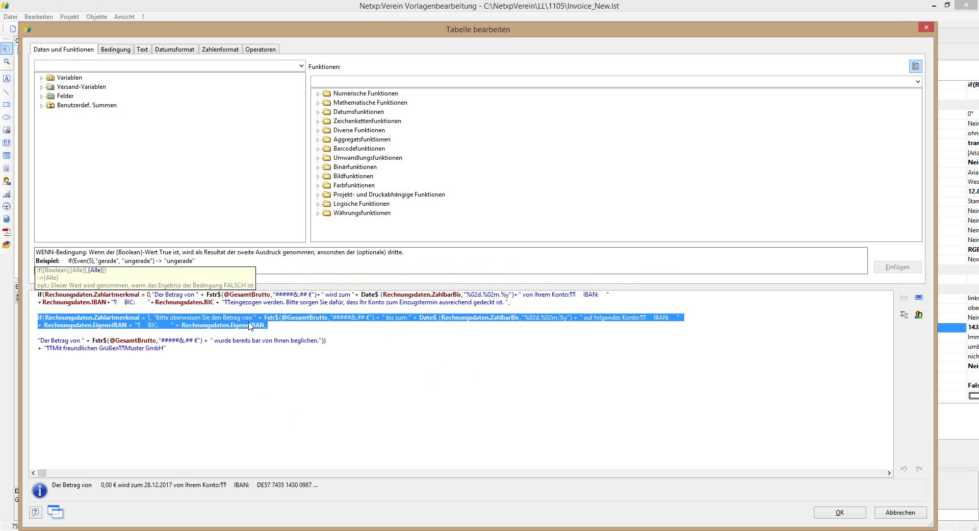
pyautogui.click(275, 380)
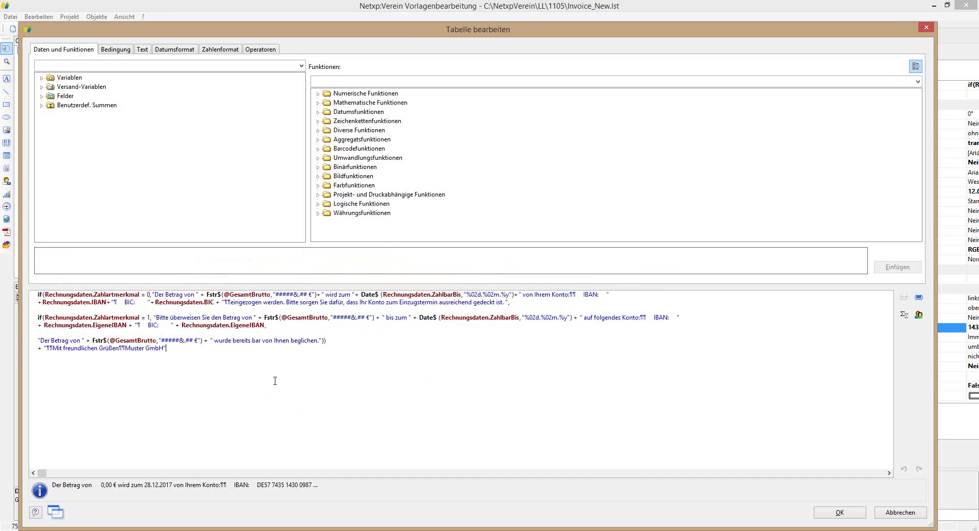
pyautogui.tripleClick(45, 343)
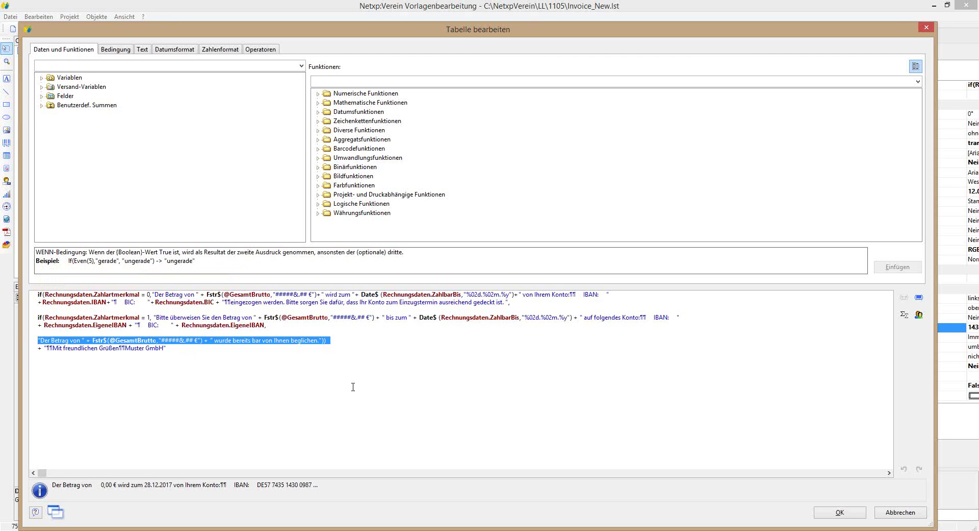
pyautogui.click(170, 339)
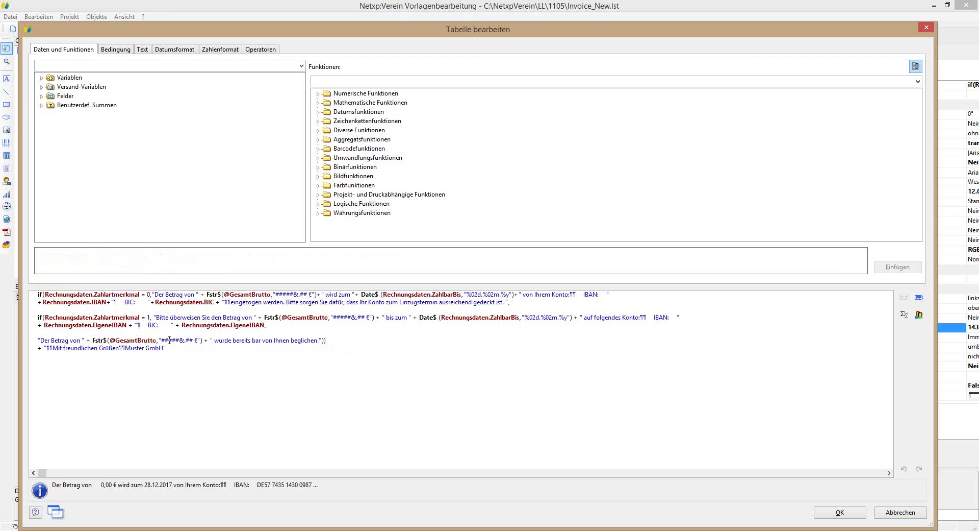
# Step: Replace 'freundlichen' with 'sportlichen' and 'Muster GmbH' with 'SV Testverein e.V.', then confirm both dialogs
pyautogui.doubleClick(78, 348)
pyautogui.write('sportlichen')
pyautogui.moveTo(121, 348); pyautogui.dragTo(158, 349)
pyautogui.write('Testv')
pyautogui.write('erein')
pyautogui.write('s')
pyautogui.press('BackSpace')
pyautogui.write('SV')
pyautogui.press('Right')
pyautogui.press('Right')
pyautogui.press('Right')
pyautogui.press('Right')
pyautogui.write('E.V.')
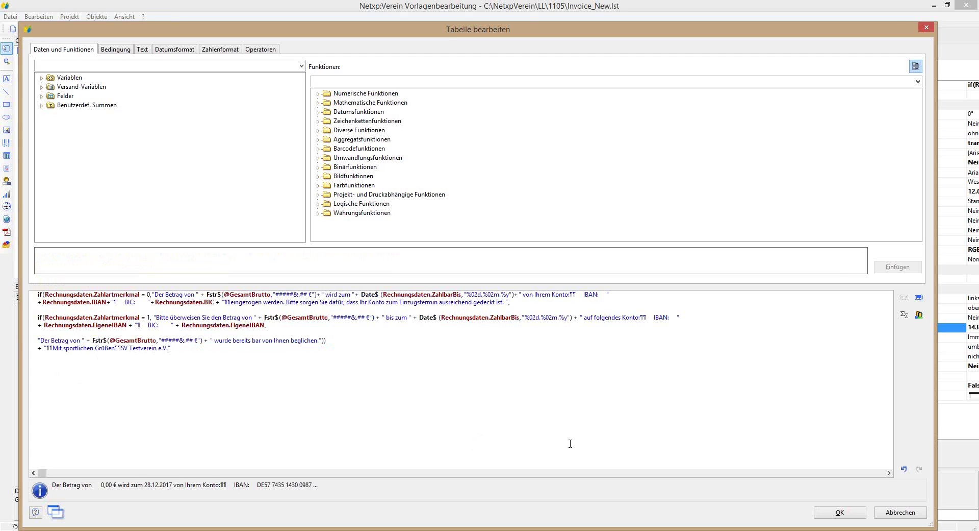
pyautogui.click(824, 512)
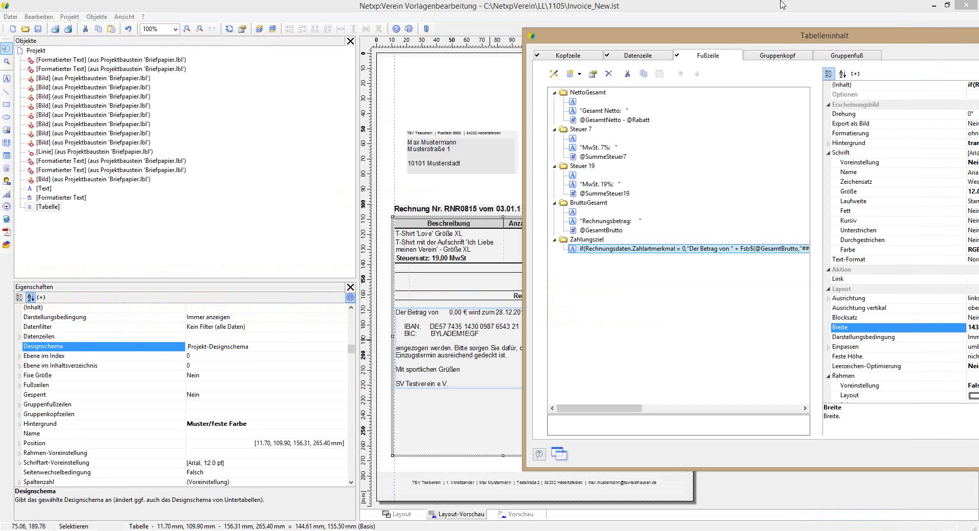
pyautogui.moveTo(796, 36); pyautogui.dragTo(564, 11)
pyautogui.click(747, 466)
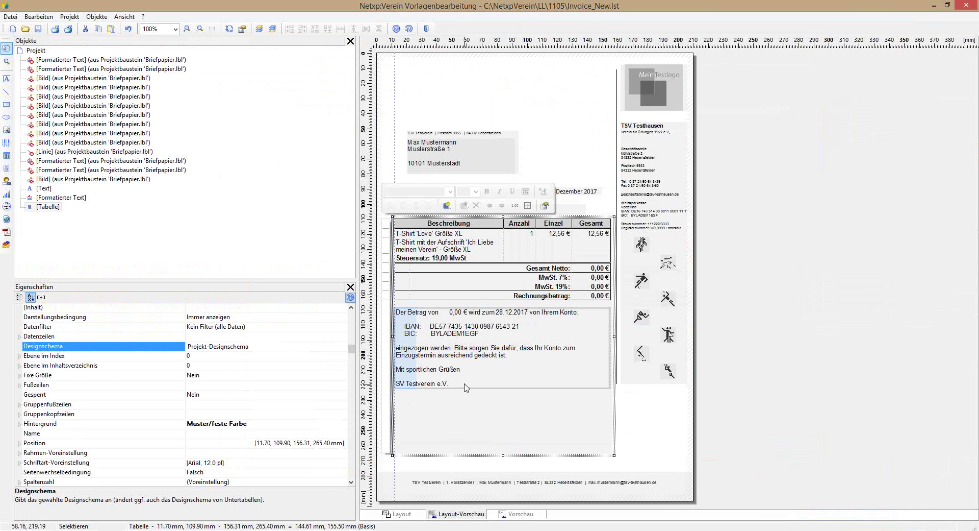
# Step: Open the footer payment formula and try a free-text line break after e.V., then remove it
pyautogui.doubleClick(441, 380)
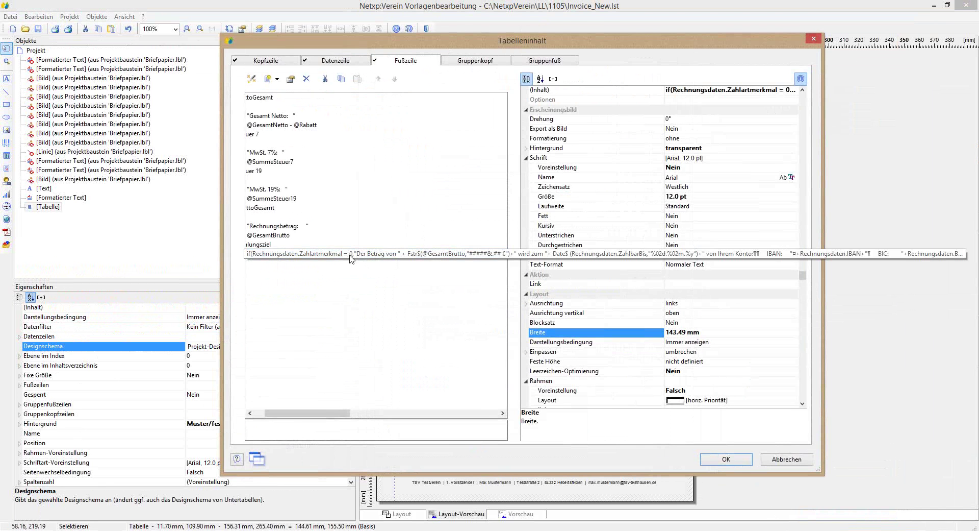
pyautogui.doubleClick(351, 258)
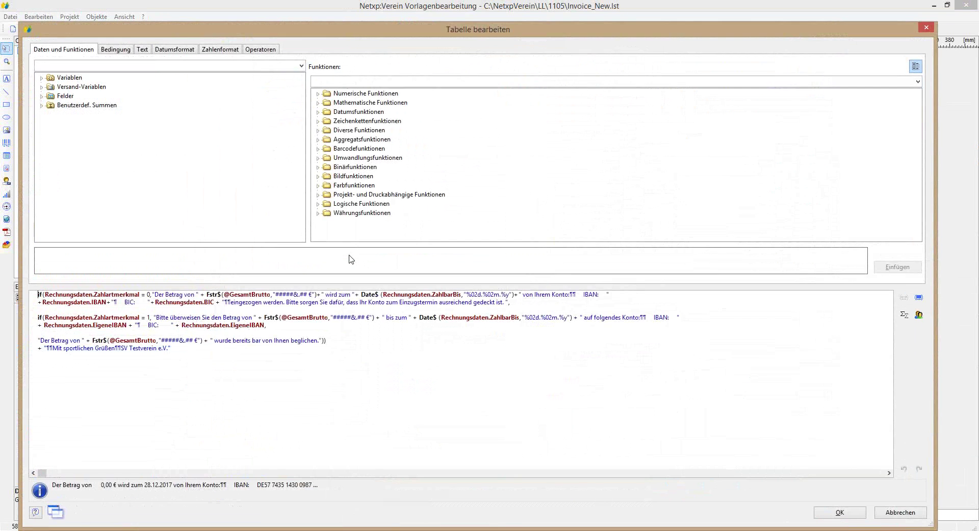
pyautogui.click(119, 349)
pyautogui.click(171, 348)
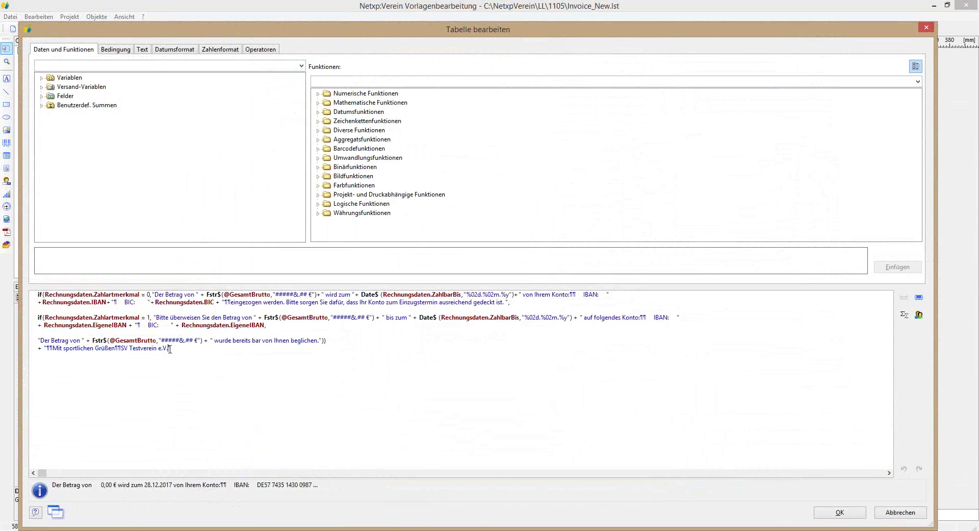
pyautogui.click(142, 51)
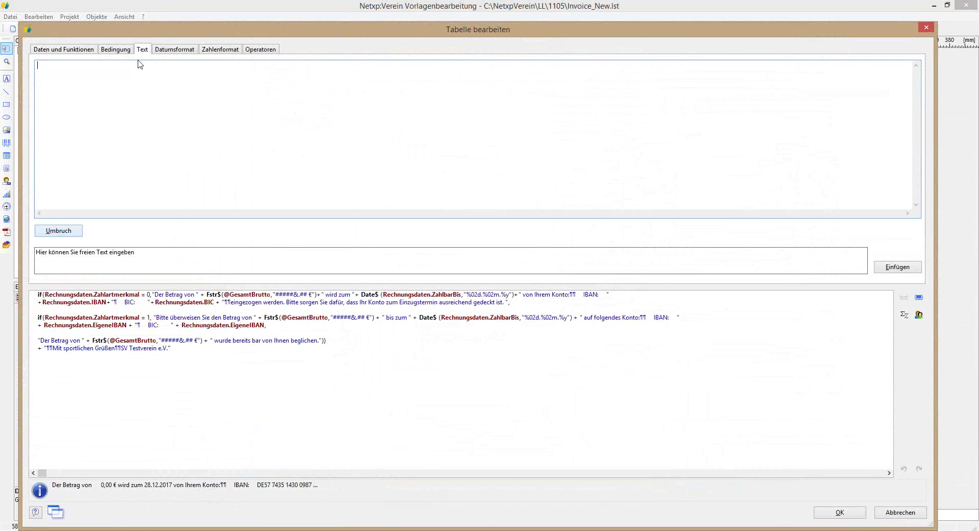
pyautogui.click(64, 232)
pyautogui.click(888, 268)
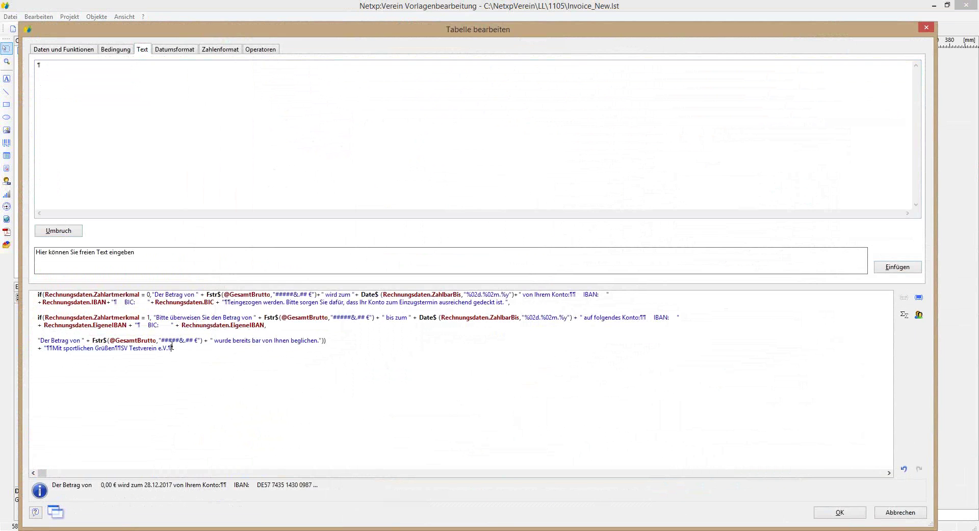
pyautogui.press('BackSpace')
pyautogui.click(53, 50)
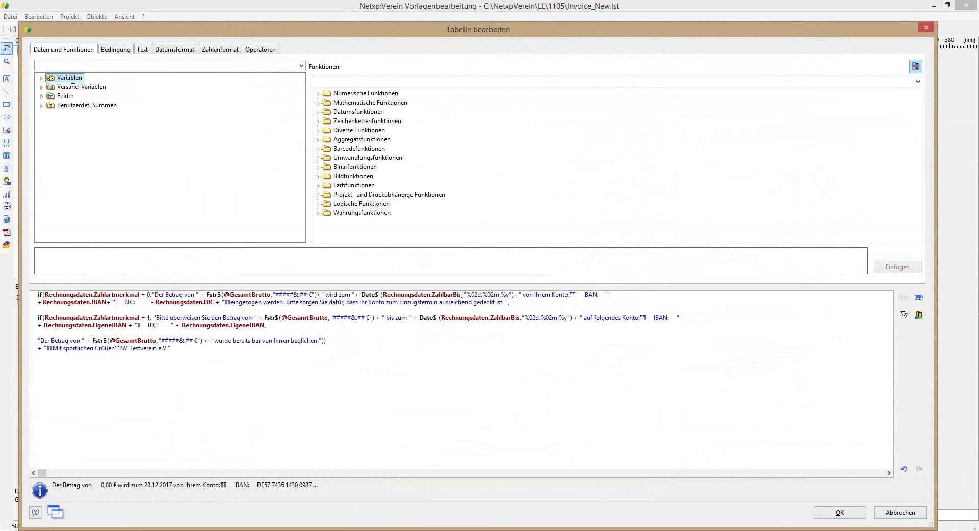
# Step: Add a 'Schatzmeister' line after 'SV Testverein e.V.' and confirm both dialogs
pyautogui.click(118, 347)
pyautogui.hotkey('shift', 'Right')
pyautogui.click(169, 348)
pyautogui.write(' - Schatzm')
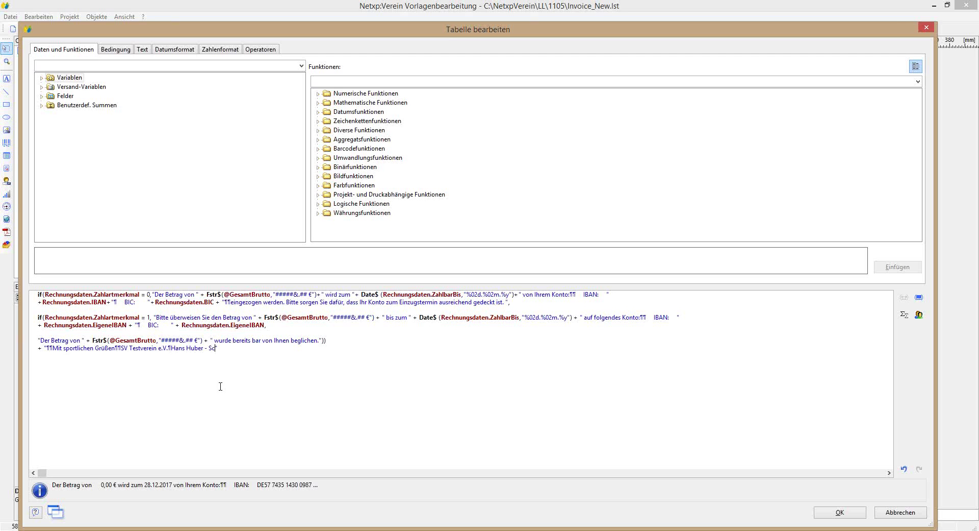
pyautogui.write('eister')
pyautogui.moveTo(172, 347); pyautogui.dragTo(209, 348)
pyautogui.press('Delete')
pyautogui.click(840, 512)
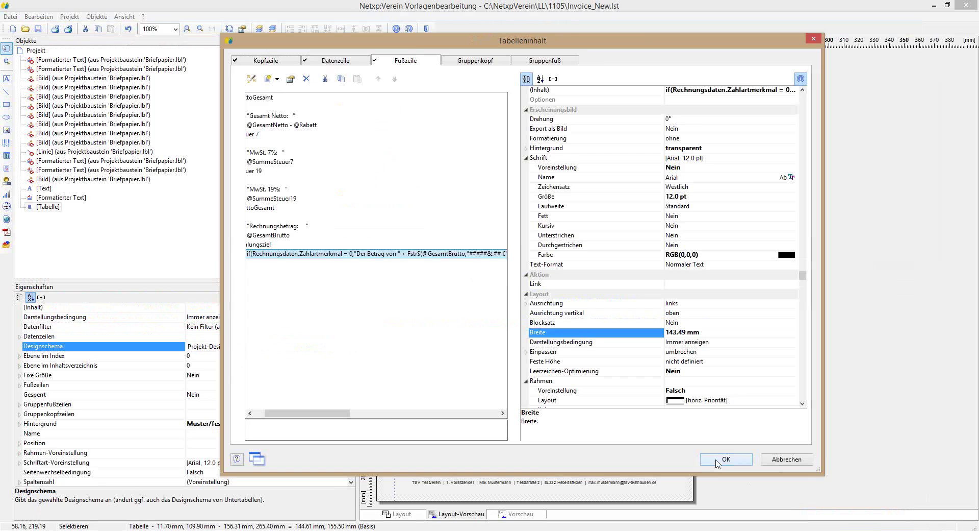
pyautogui.click(717, 459)
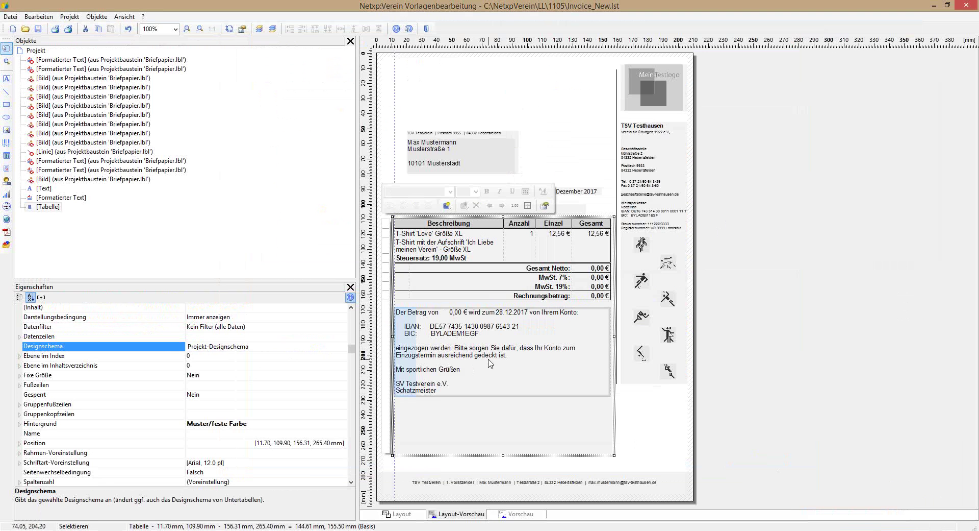
# Step: Add a second line break after 'Mit sportlichen Grüßen' in the footer formula and confirm both dialogs
pyautogui.doubleClick(451, 365)
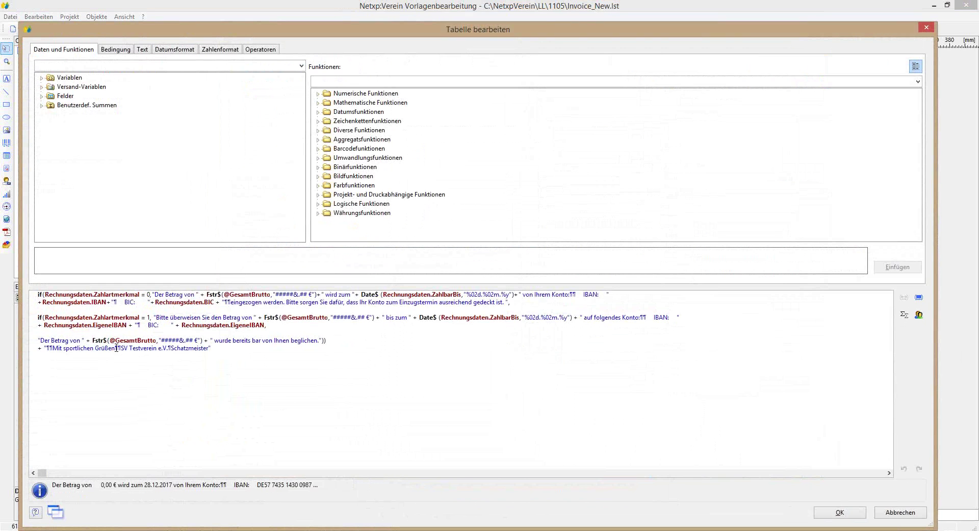
pyautogui.doubleClick(119, 348)
pyautogui.press('Return')
pyautogui.press('Return')
pyautogui.press('Return')
pyautogui.click(831, 516)
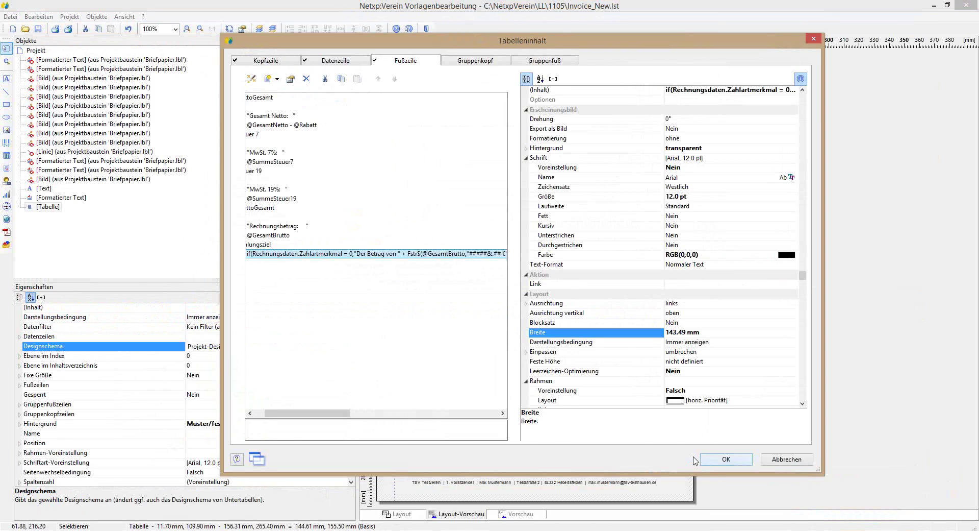
pyautogui.click(720, 460)
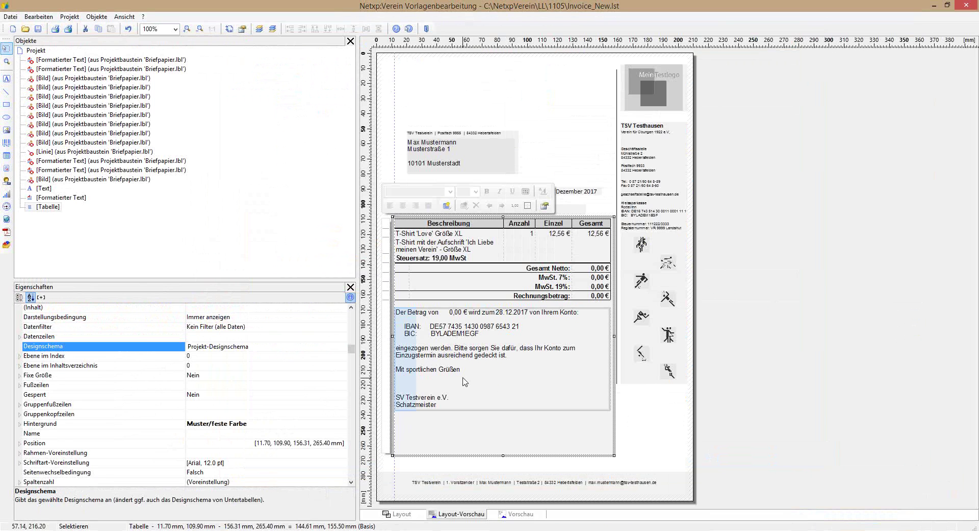
# Step: Delete the 'Bitte sorgen … gedeckt ist.' account-coverage sentence from the payment formula
pyautogui.doubleClick(485, 342)
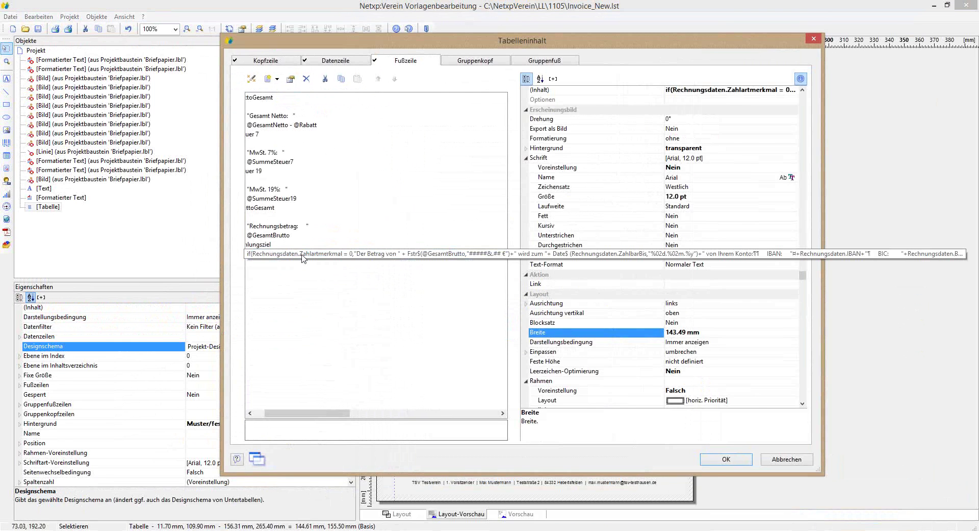
pyautogui.doubleClick(293, 253)
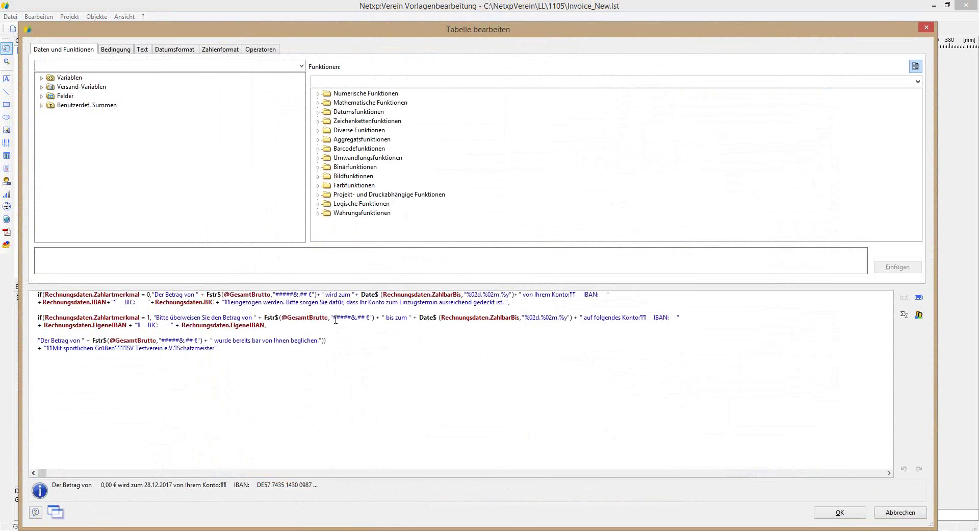
pyautogui.moveTo(288, 302); pyautogui.dragTo(506, 304)
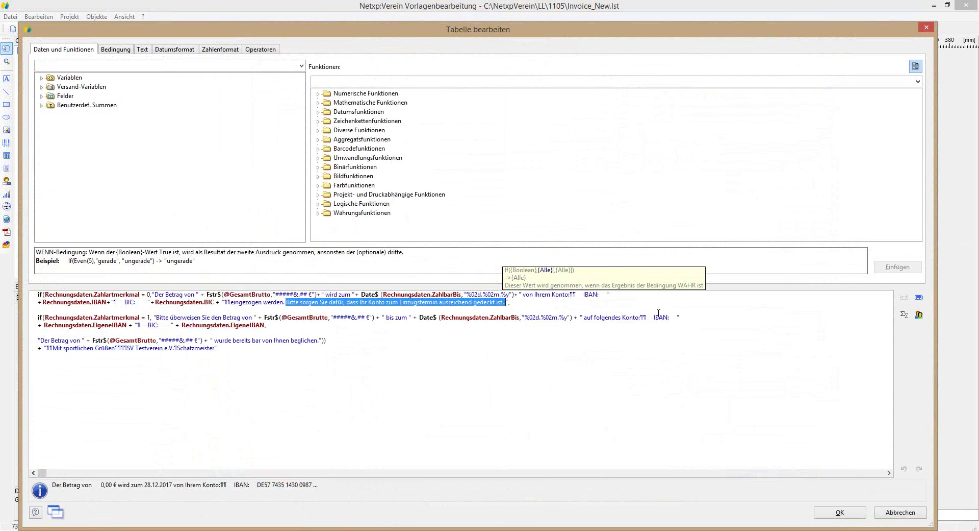
pyautogui.press('Delete')
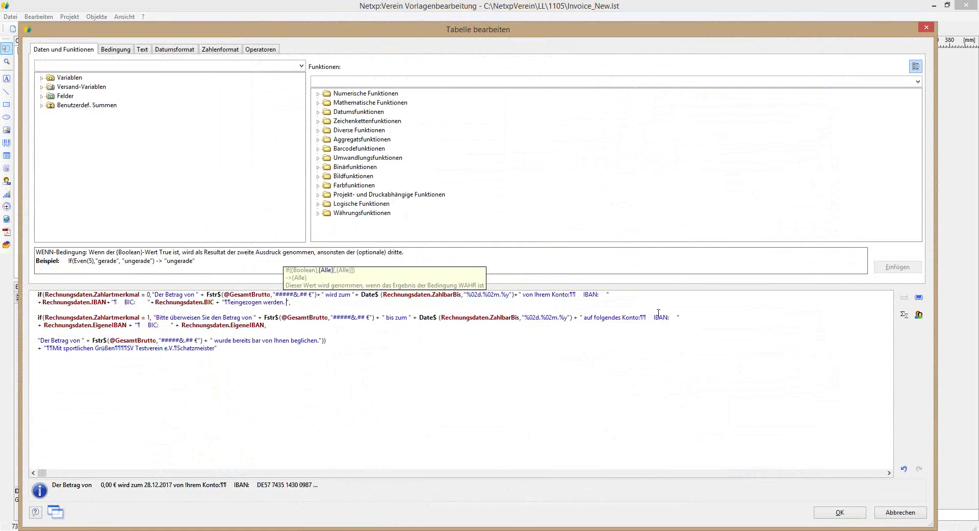
pyautogui.click(836, 510)
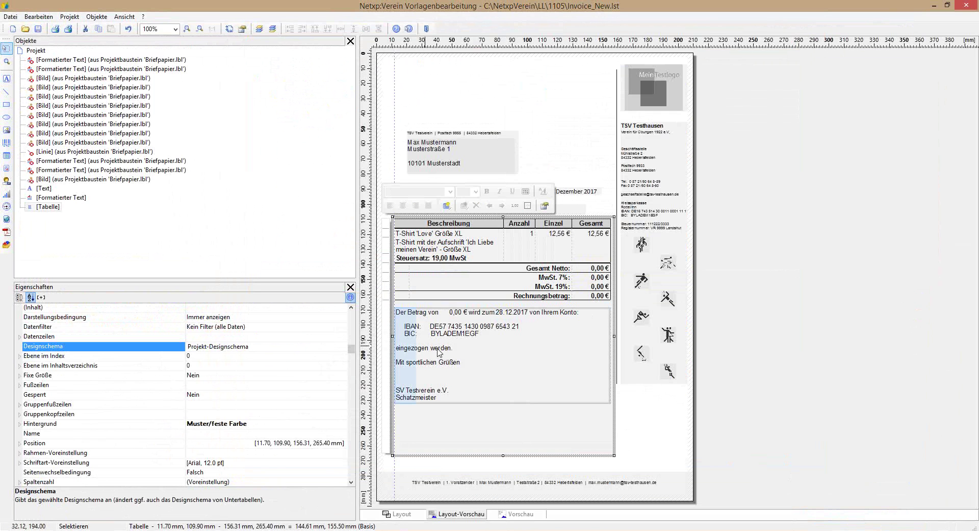
# Step: Remove 'werden' and append 'Vielen Dank für Ihren Auftrag' to the direct-debit sentence, then confirm both dialogs
pyautogui.doubleClick(464, 341)
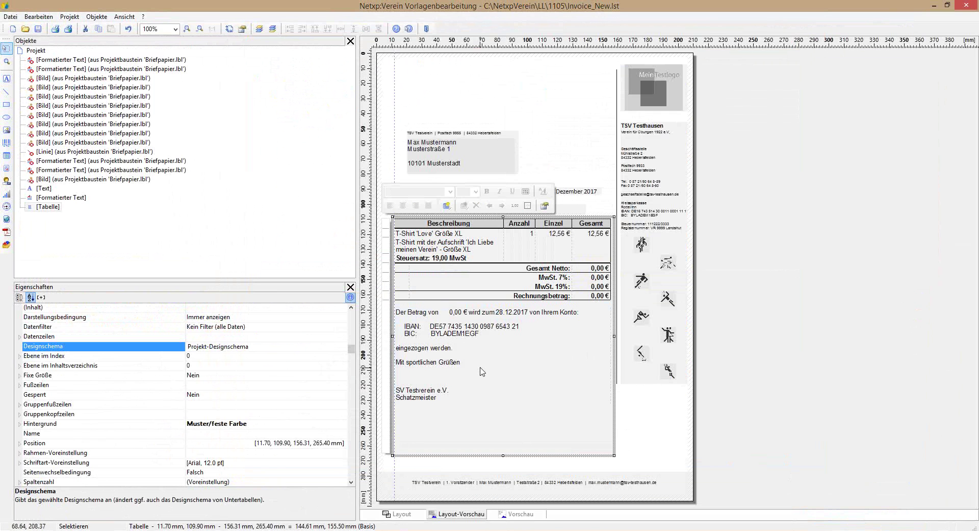
pyautogui.doubleClick(389, 254)
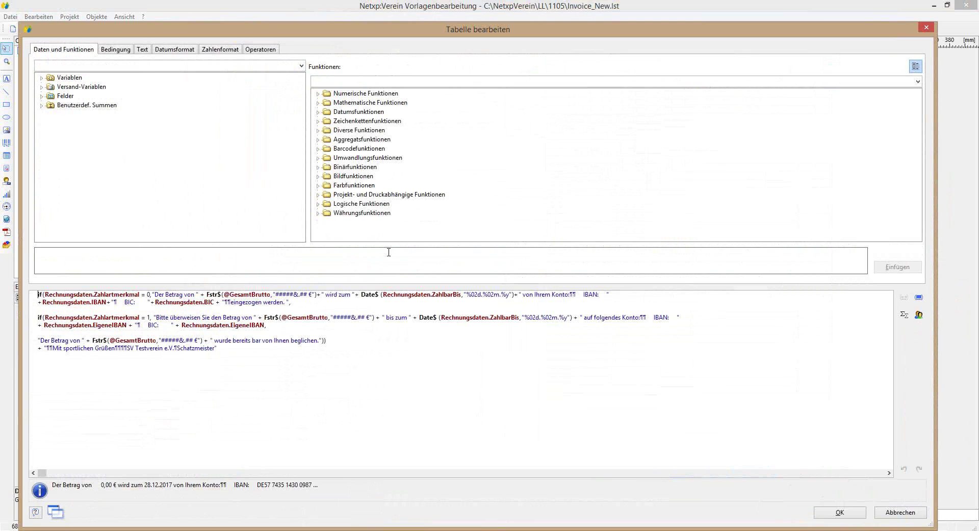
pyautogui.moveTo(263, 302); pyautogui.dragTo(283, 305)
pyautogui.press('Delete')
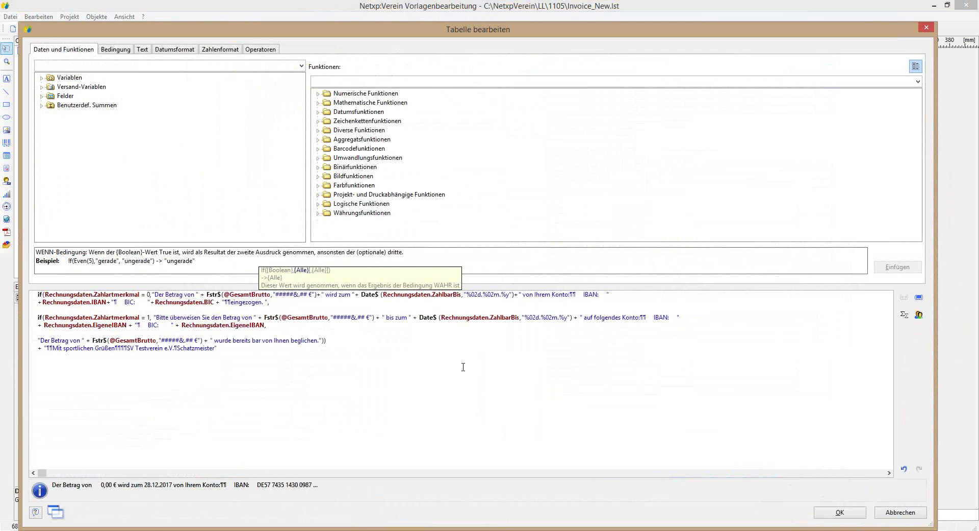
pyautogui.press('Right')
pyautogui.press('Right')
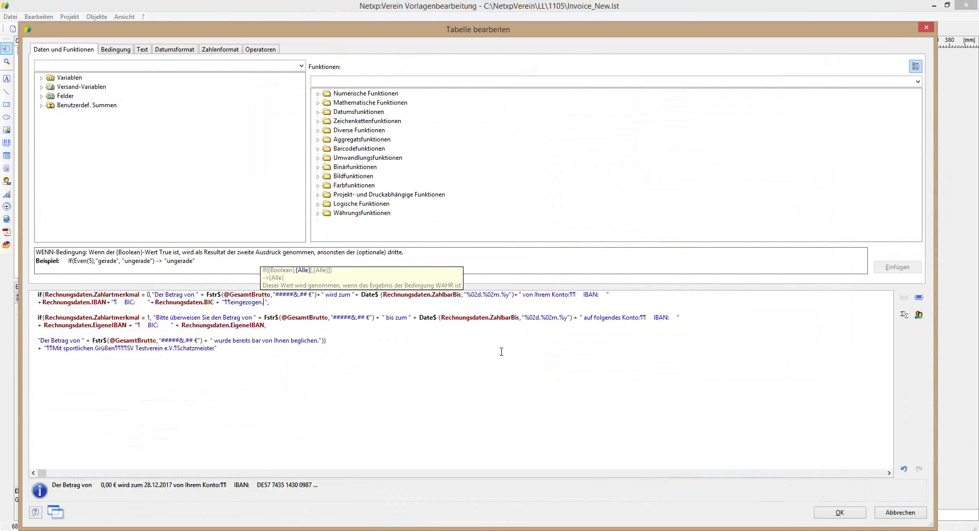
pyautogui.write('Vielen D')
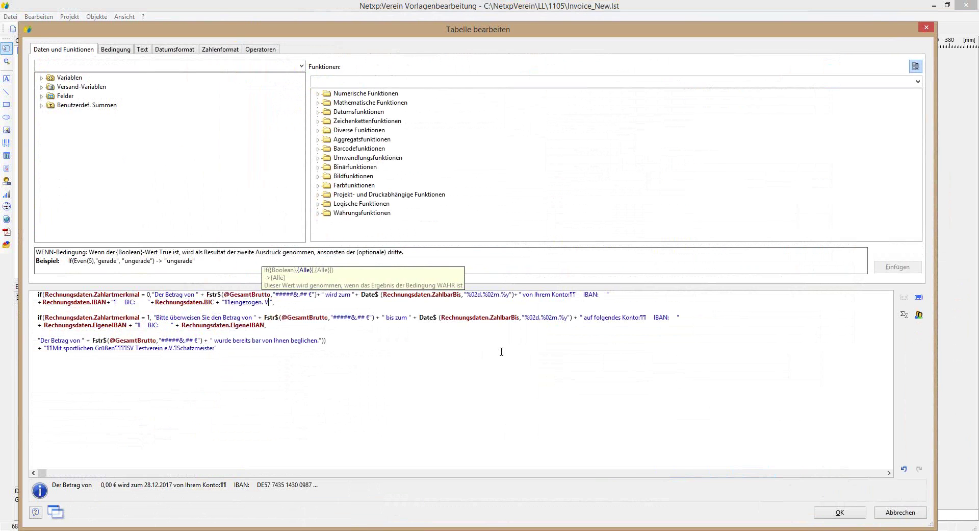
pyautogui.write('ank ')
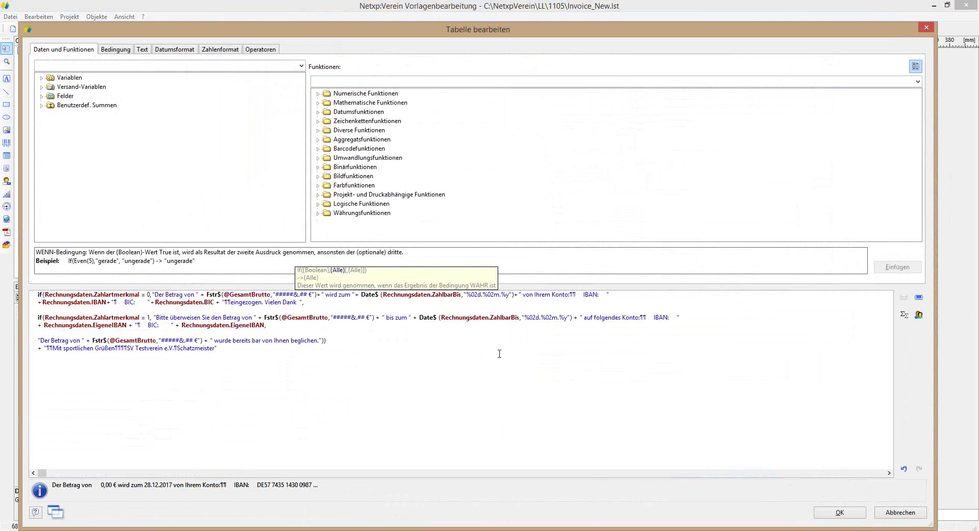
pyautogui.write('für Ihren')
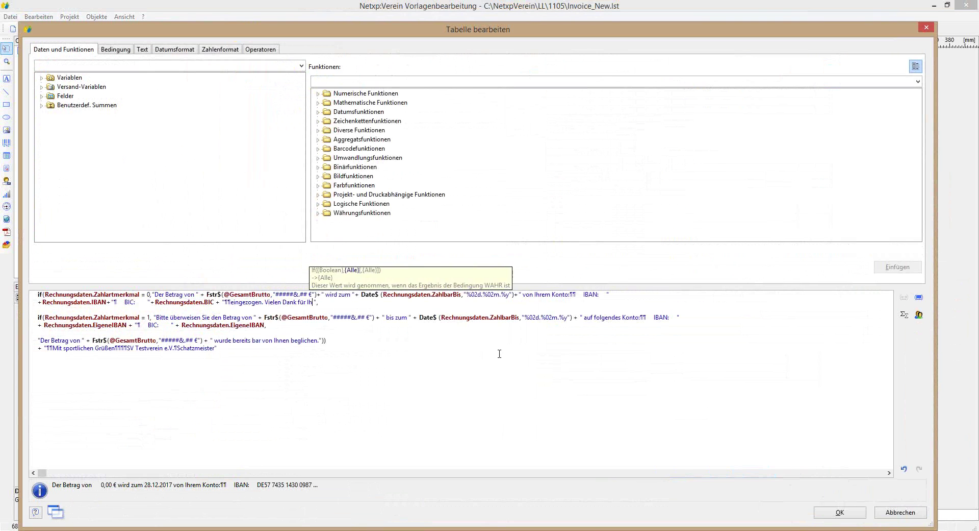
pyautogui.write(' Auftrag')
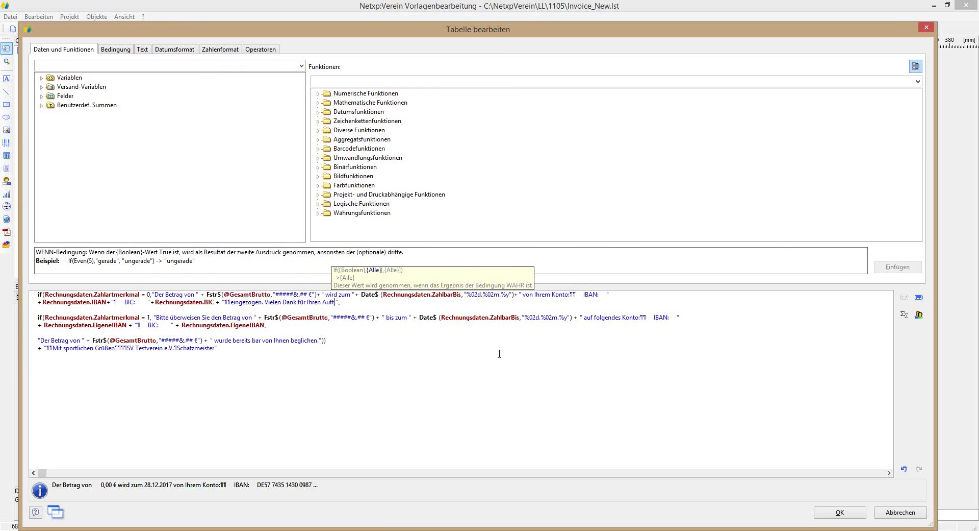
pyautogui.click(826, 514)
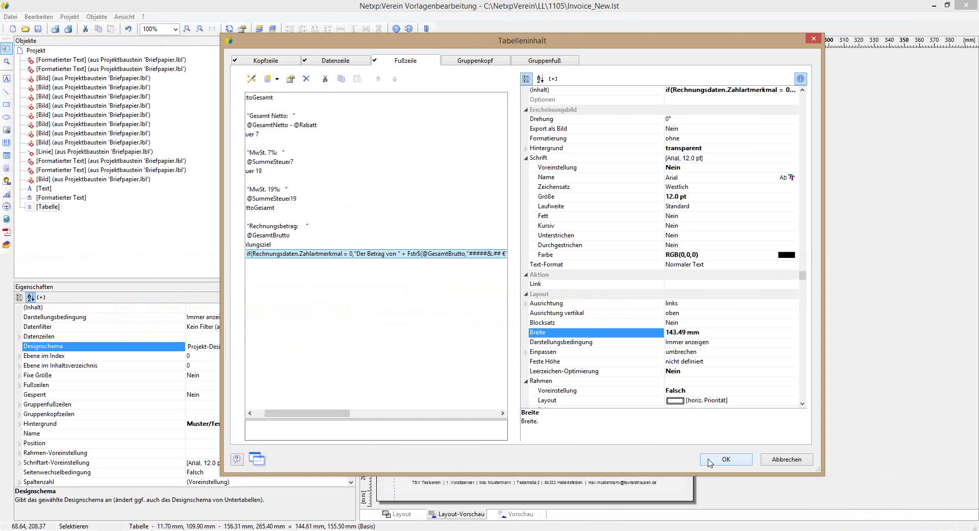
pyautogui.click(727, 458)
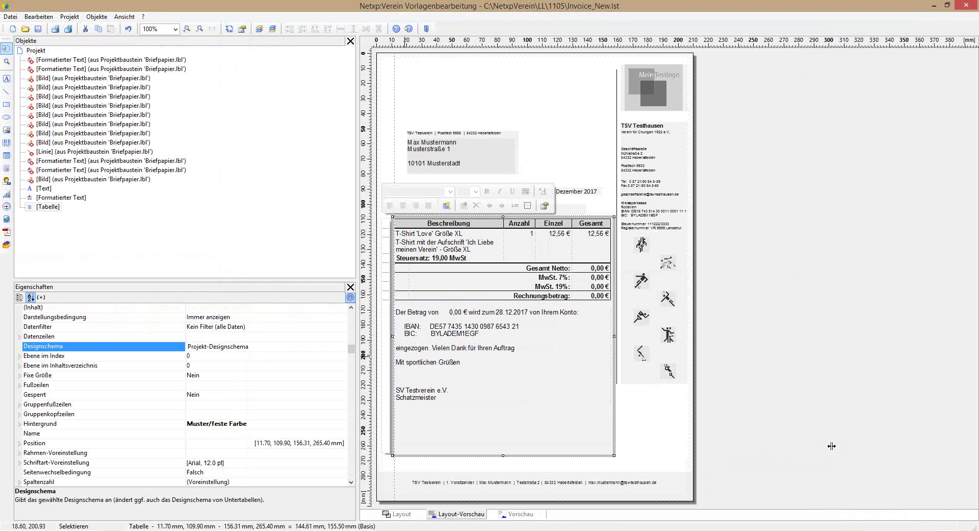
# Step: Remove the spaces before and after the 'IBAN:' label in the footer payment formula
pyautogui.doubleClick(522, 371)
pyautogui.doubleClick(410, 255)
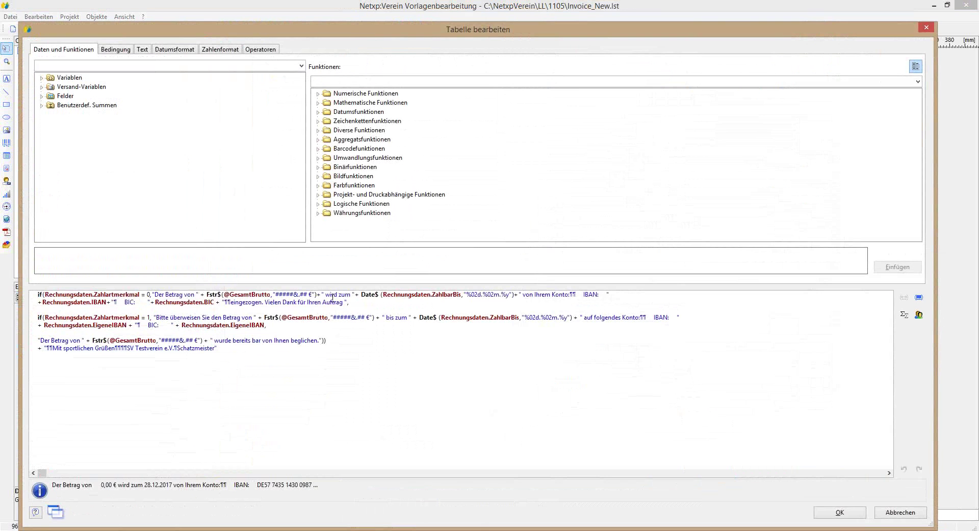
pyautogui.doubleClick(572, 294)
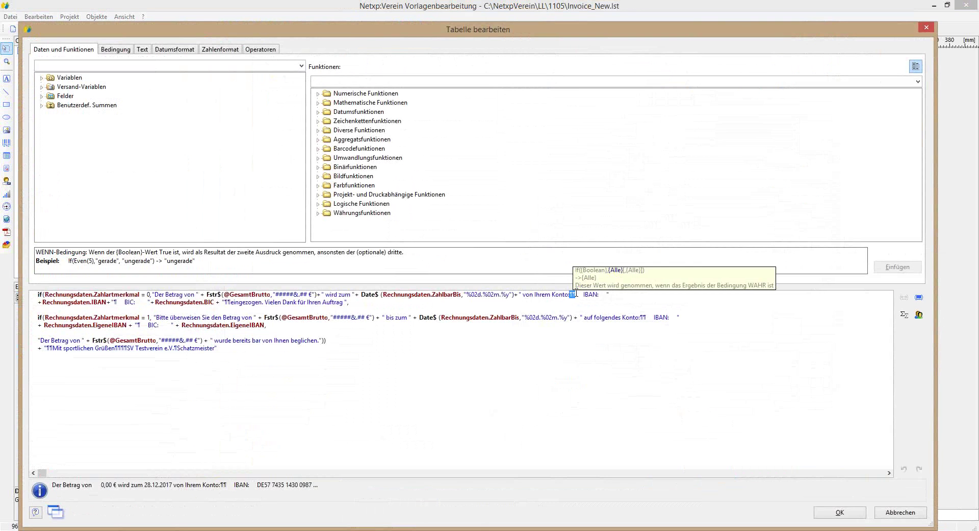
pyautogui.click(582, 295)
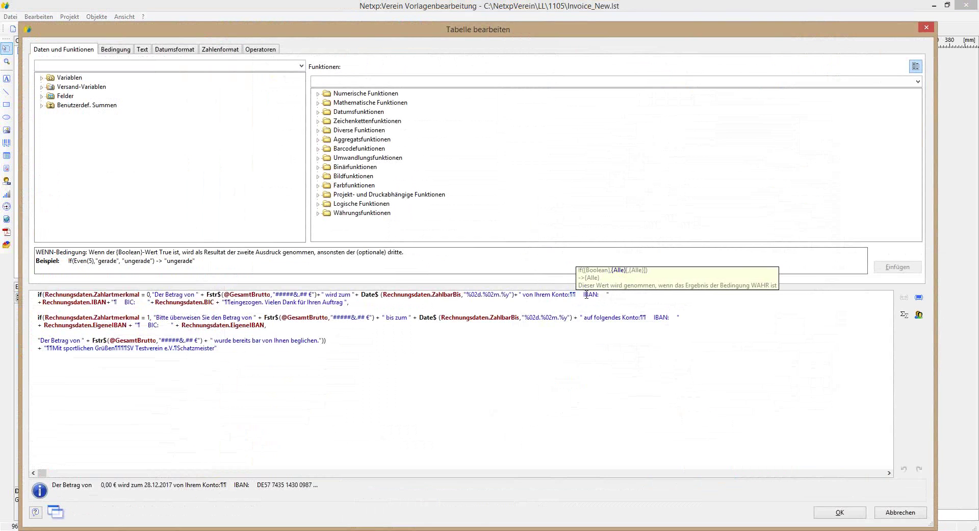
pyautogui.click(579, 294)
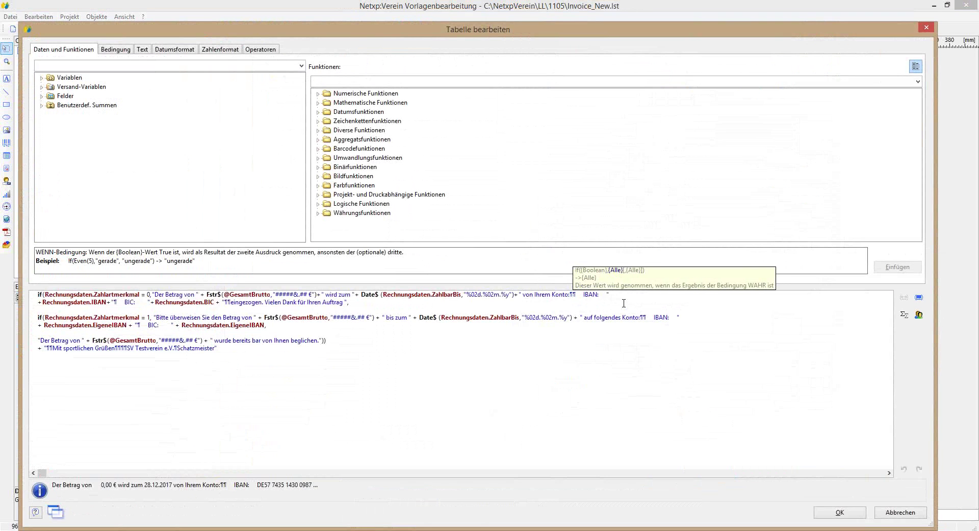
pyautogui.press('Delete')
pyautogui.press('Delete')
pyautogui.press('Delete')
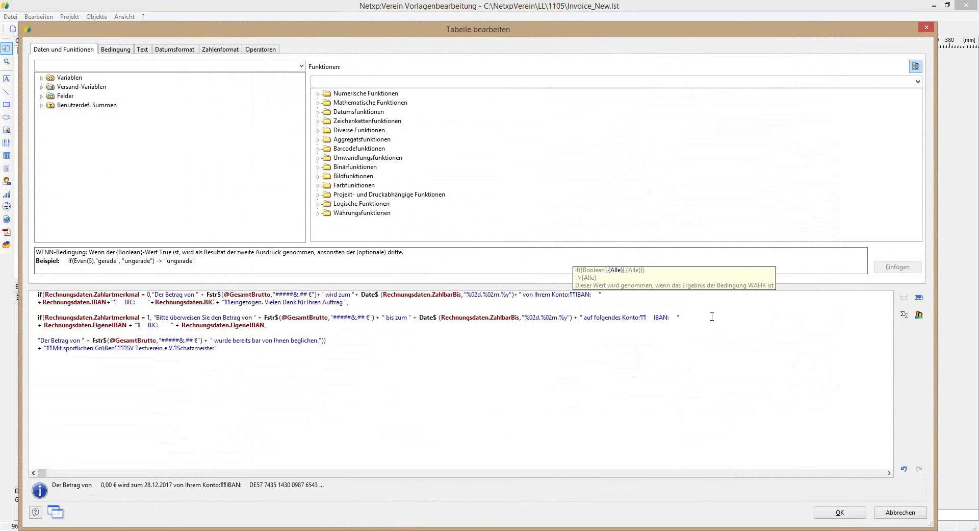
pyautogui.click(592, 296)
pyautogui.press('Delete')
pyautogui.press('Delete')
pyautogui.press('Delete')
pyautogui.press('Delete')
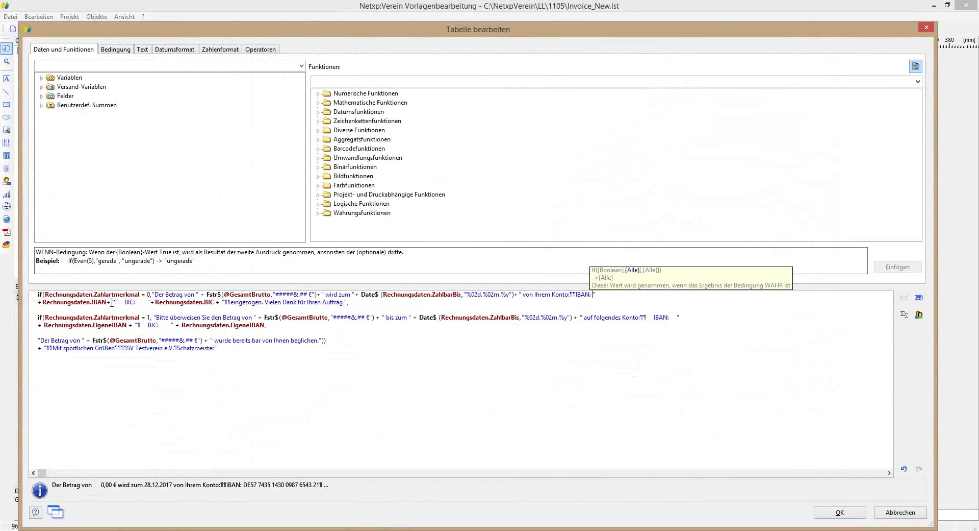
pyautogui.moveTo(112, 303); pyautogui.dragTo(110, 303)
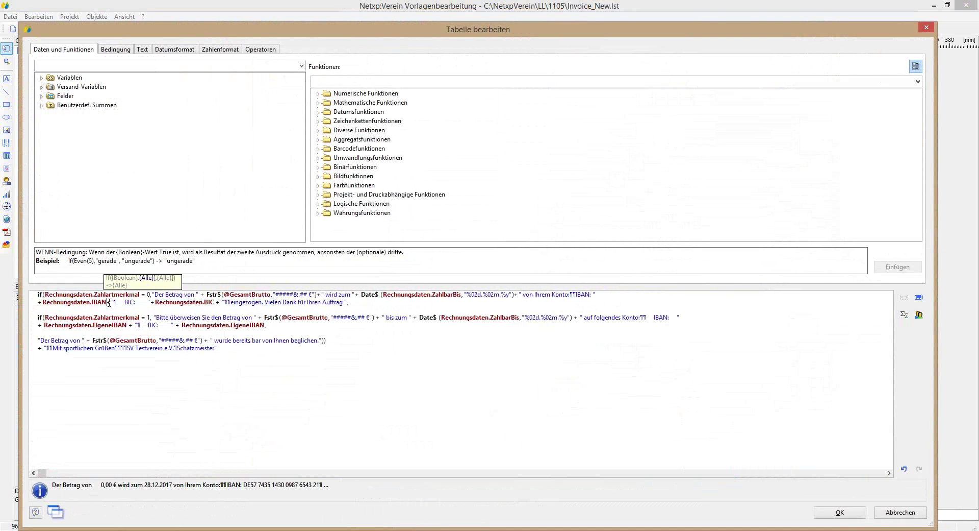
pyautogui.click(823, 510)
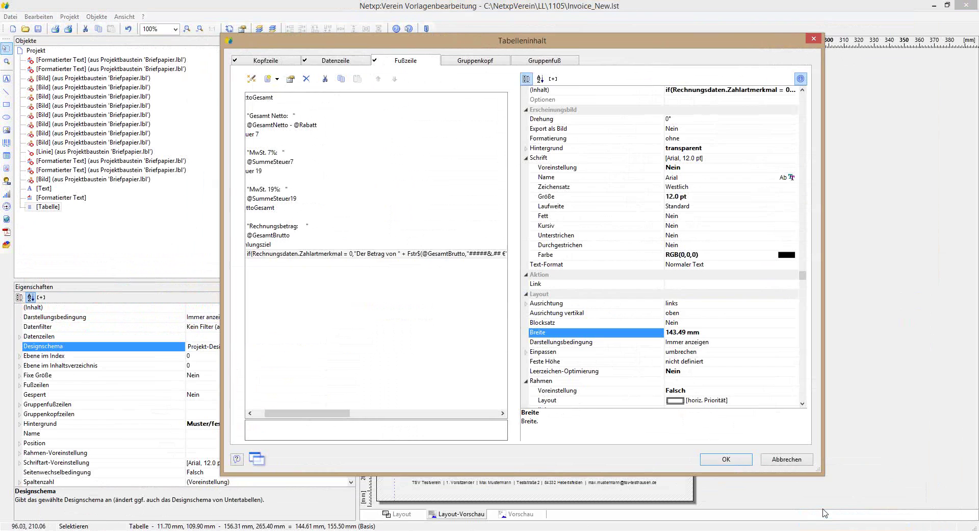
pyautogui.click(726, 459)
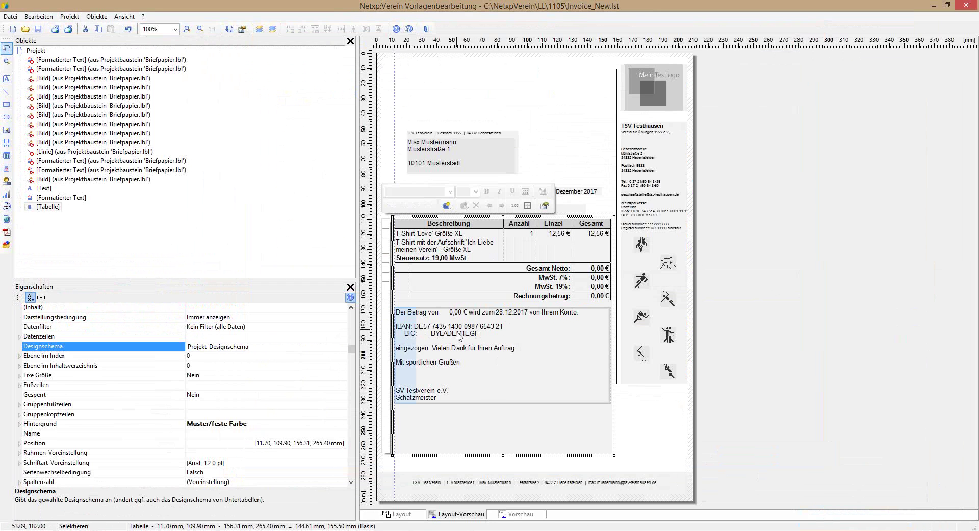
# Step: Delete the BIC text and field following Rechnungsdaten.IBAN and confirm both dialogs
pyautogui.doubleClick(459, 336)
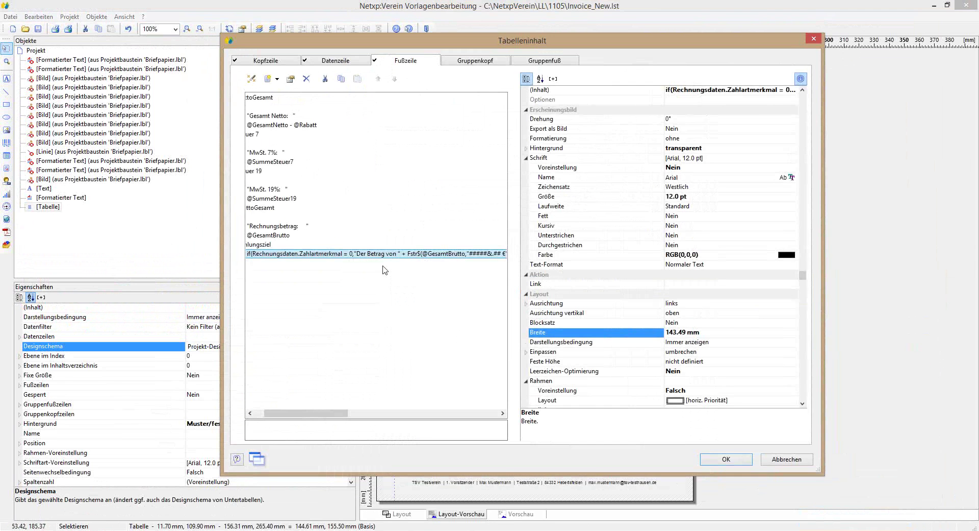
pyautogui.doubleClick(371, 261)
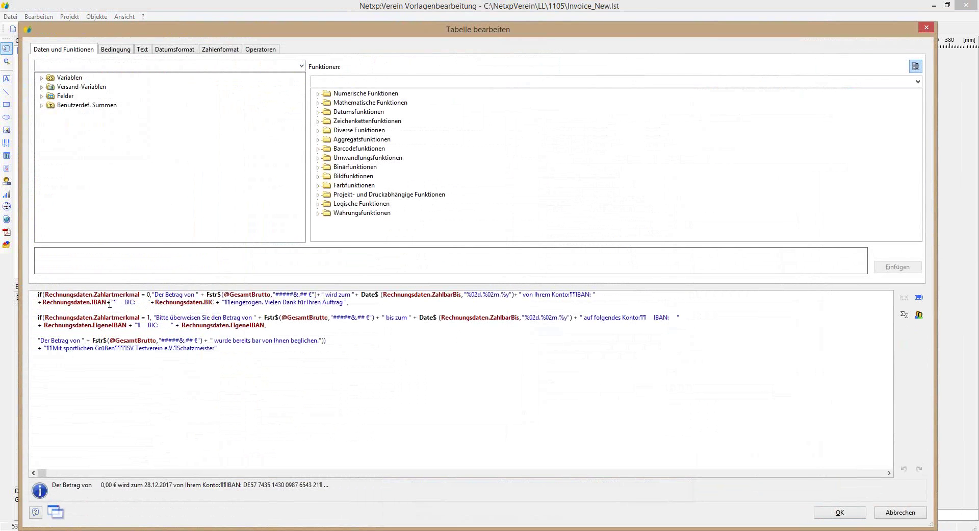
pyautogui.moveTo(108, 303); pyautogui.dragTo(217, 302)
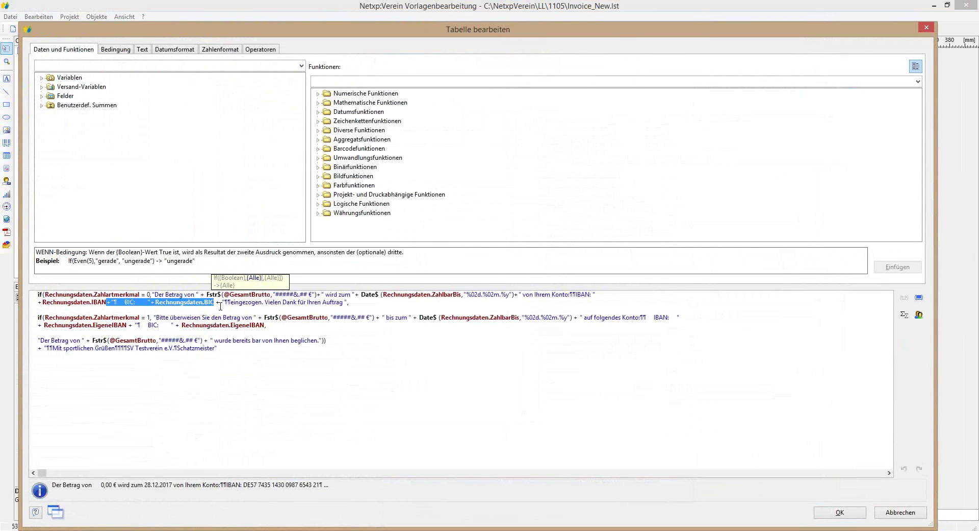
pyautogui.press('Delete')
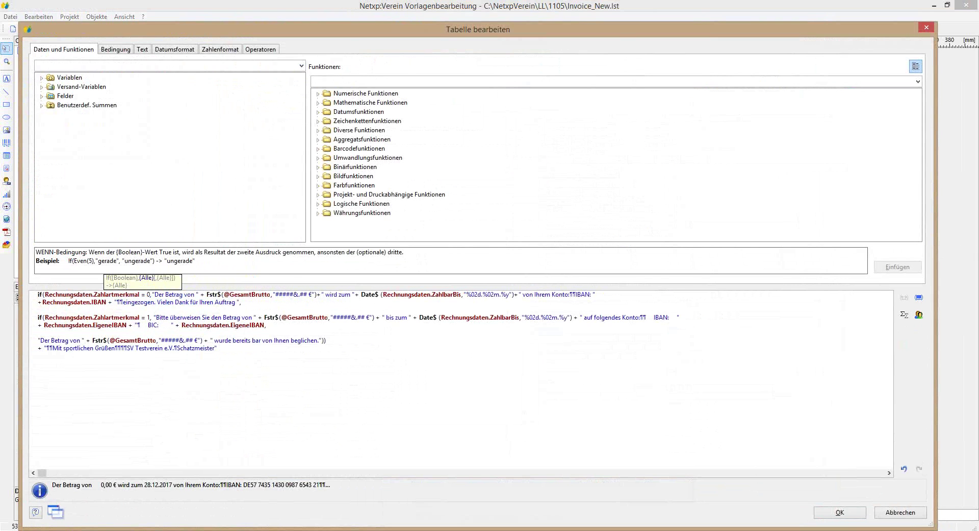
pyautogui.press('Return')
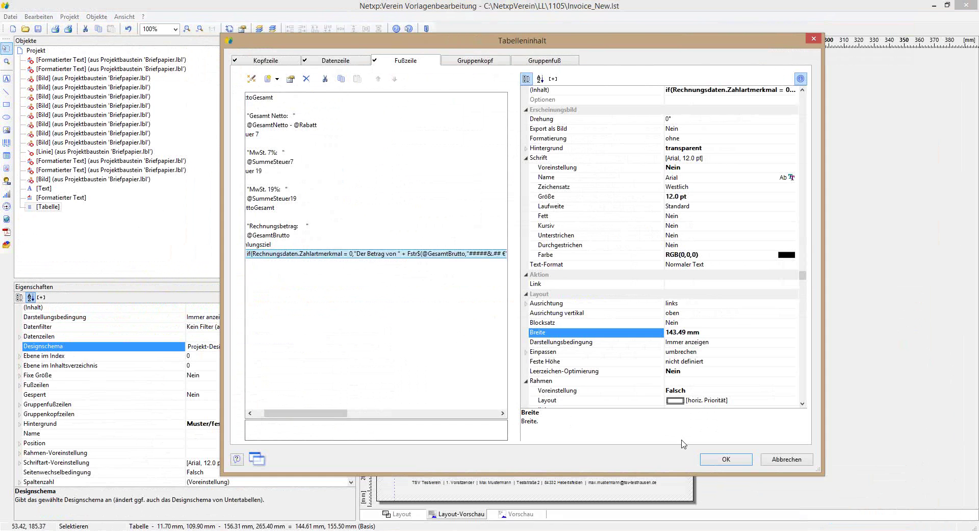
pyautogui.click(721, 460)
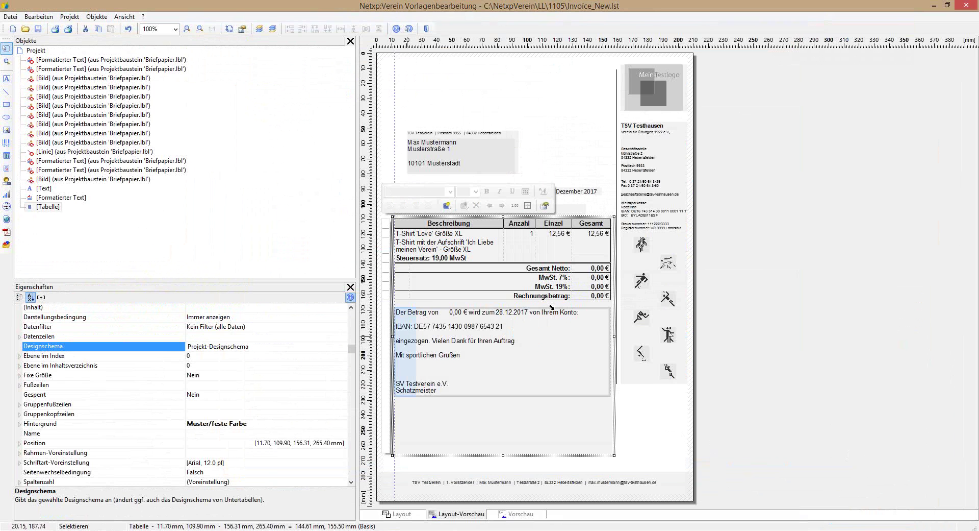
# Step: In the second if() branch, delete '¶¶ IBAN:' after 'auf folgendes Konto:' and confirm both dialogs
pyautogui.doubleClick(511, 311)
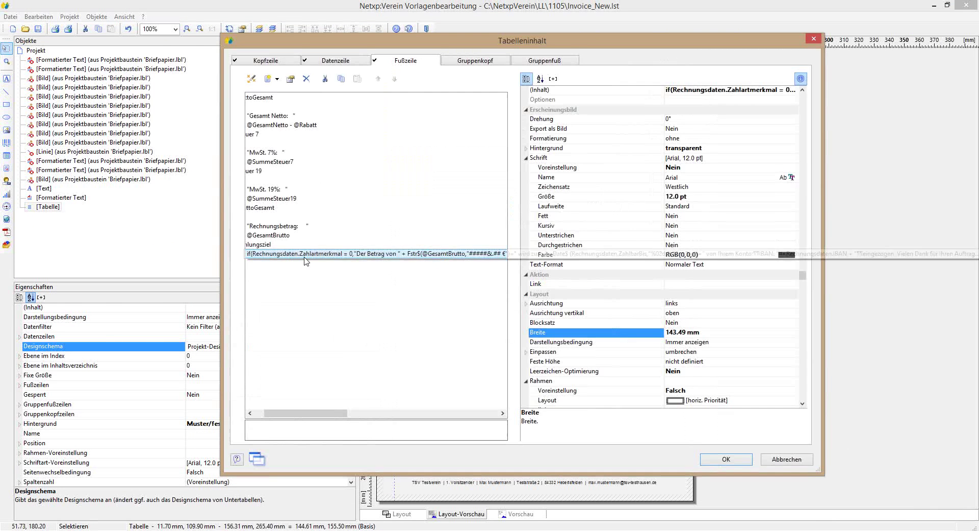
pyautogui.doubleClick(347, 257)
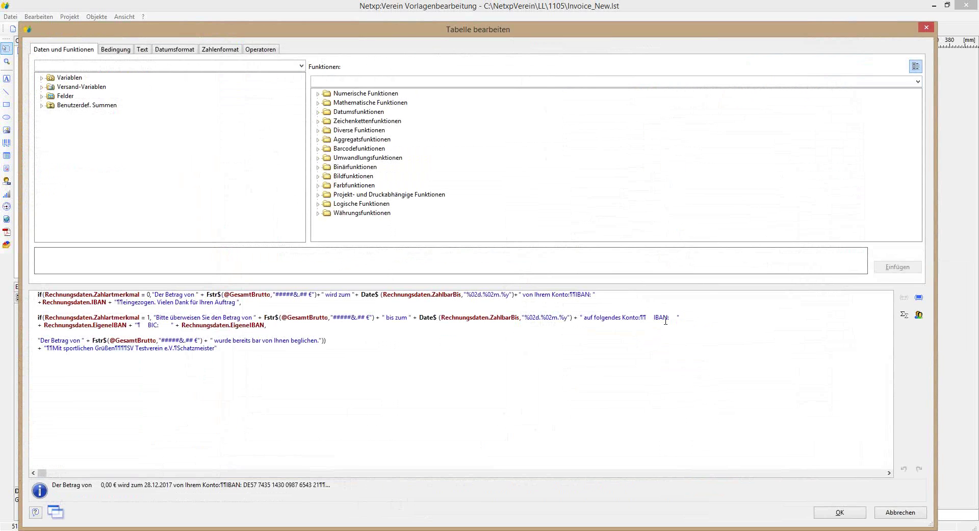
pyautogui.moveTo(641, 318); pyautogui.dragTo(679, 317)
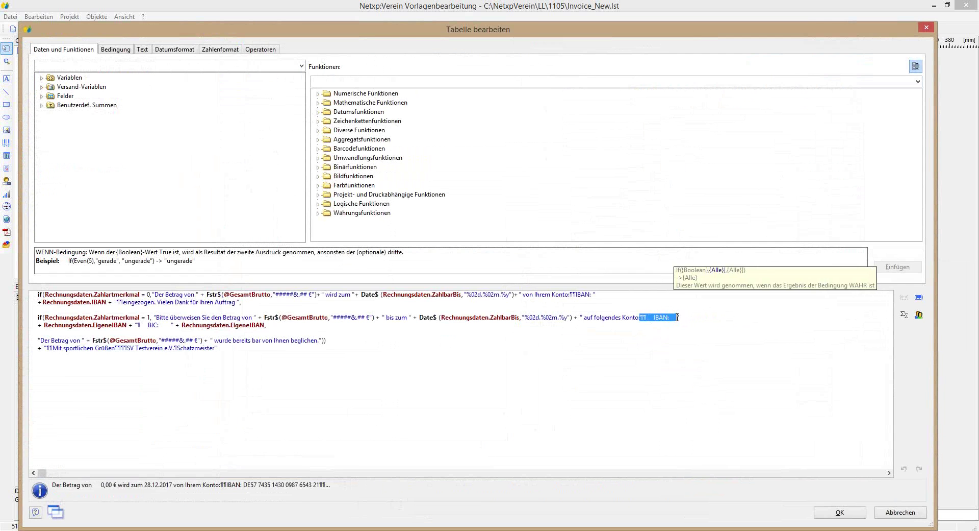
pyautogui.moveTo(677, 317); pyautogui.dragTo(676, 317)
pyautogui.press('Delete')
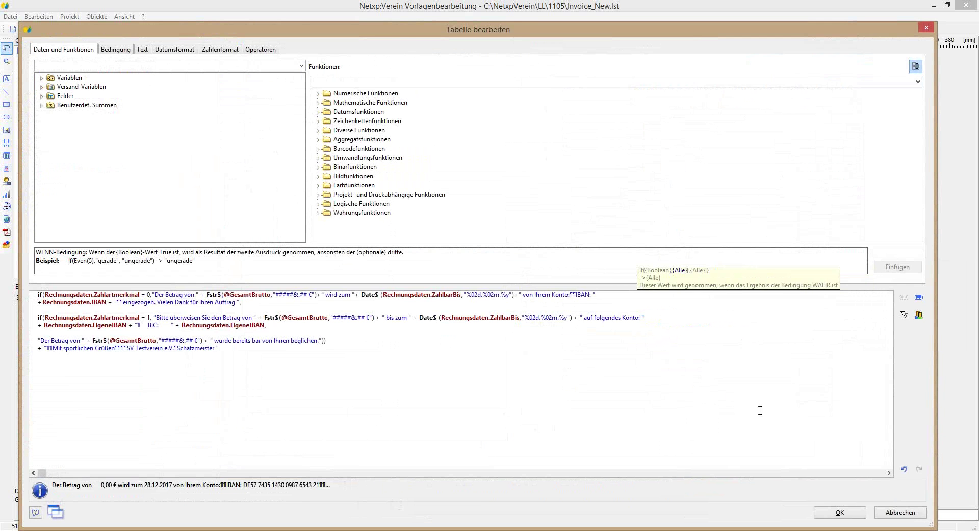
pyautogui.click(840, 511)
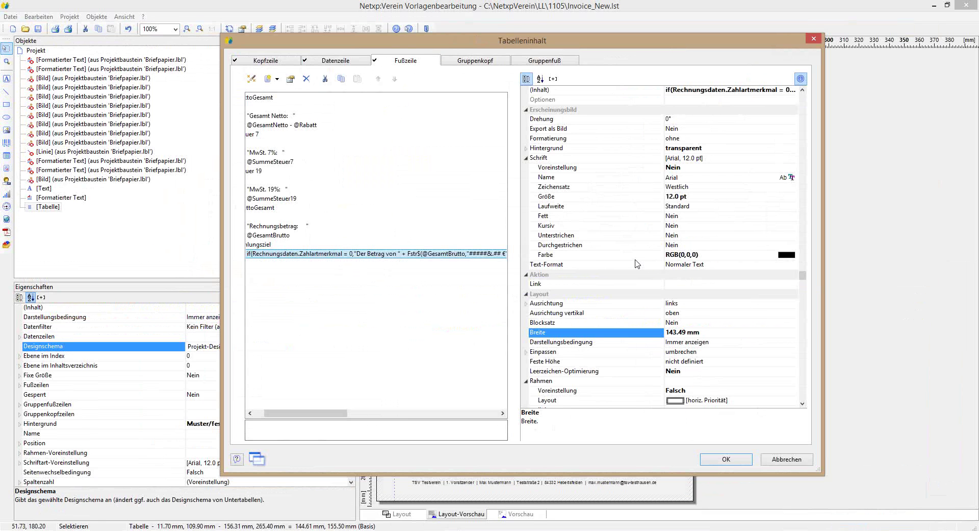
pyautogui.click(720, 460)
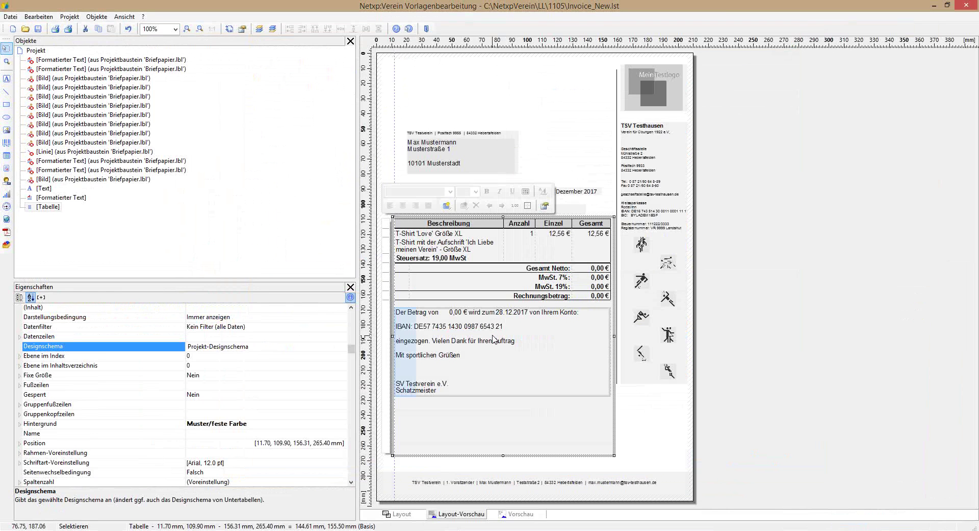
# Step: Delete '¶¶IBAN:' after 'von Ihrem Konto:' in the first if() branch of the formula
pyautogui.doubleClick(602, 309)
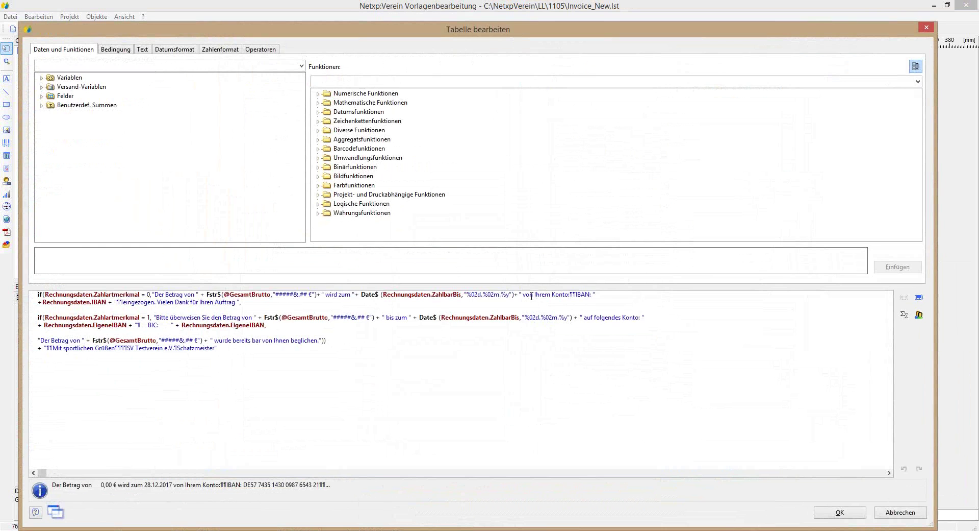
pyautogui.moveTo(569, 297); pyautogui.dragTo(592, 295)
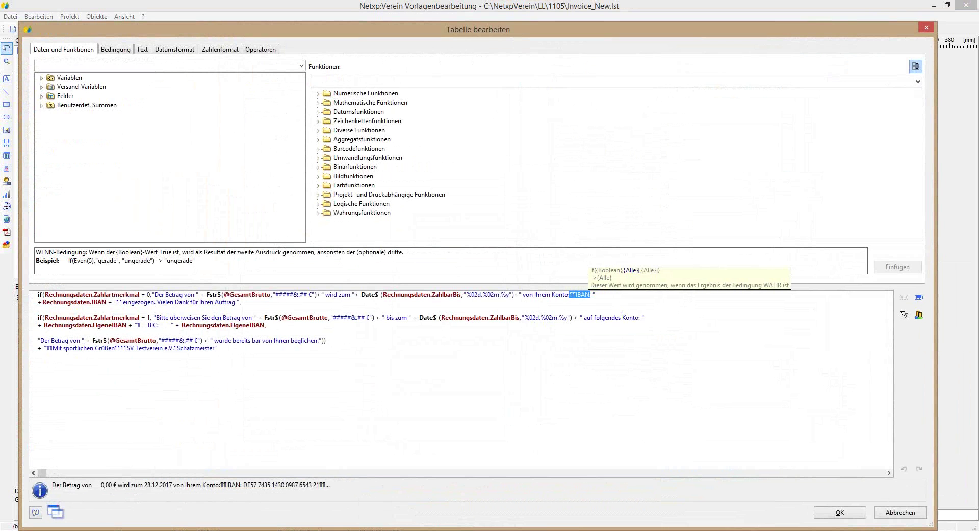
pyautogui.press('Delete')
pyautogui.click(832, 513)
pyautogui.click(732, 458)
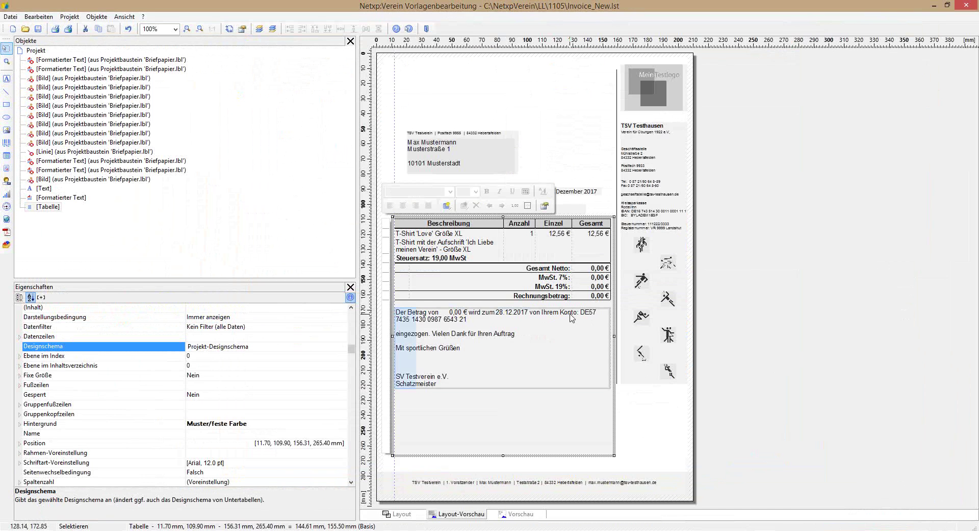
# Step: Insert a line break after 'Konto: ' using the Text tab's Umbruch, then confirm both dialogs
pyautogui.doubleClick(571, 317)
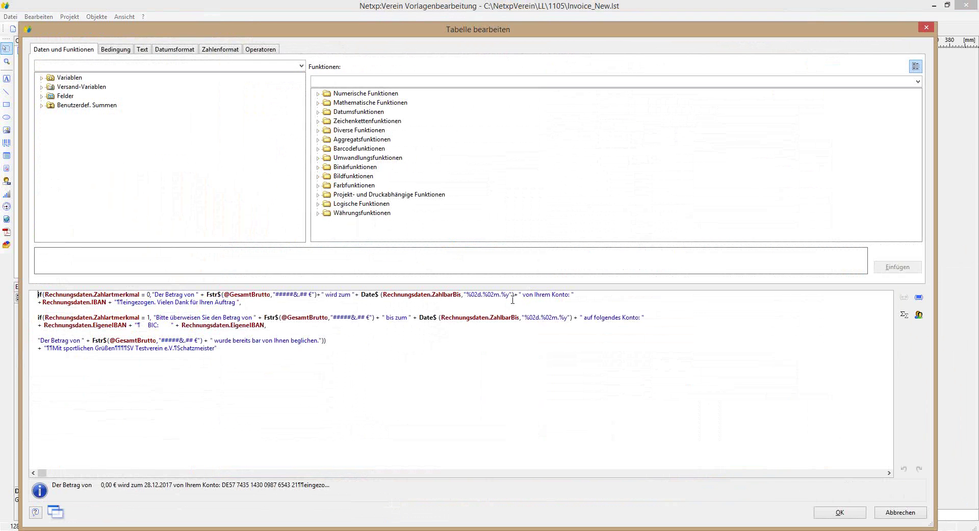
pyautogui.click(572, 294)
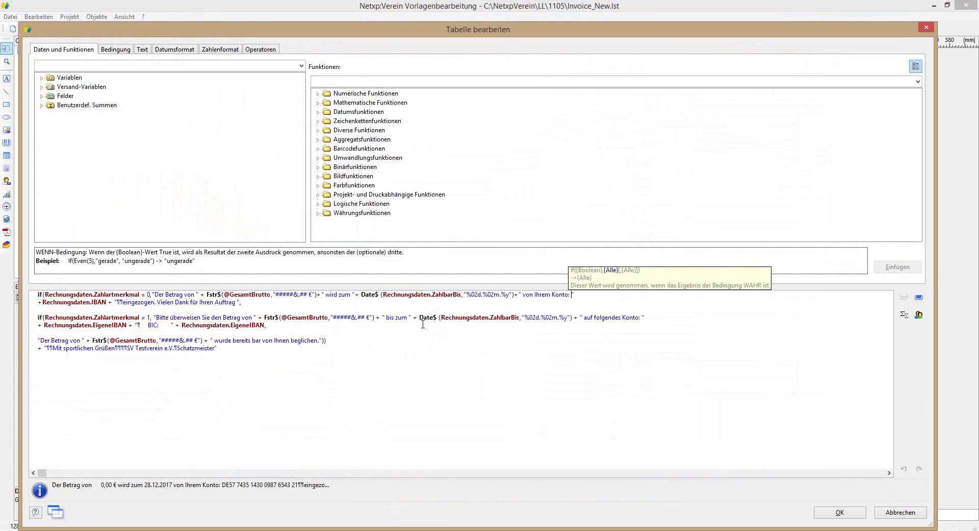
pyautogui.click(142, 50)
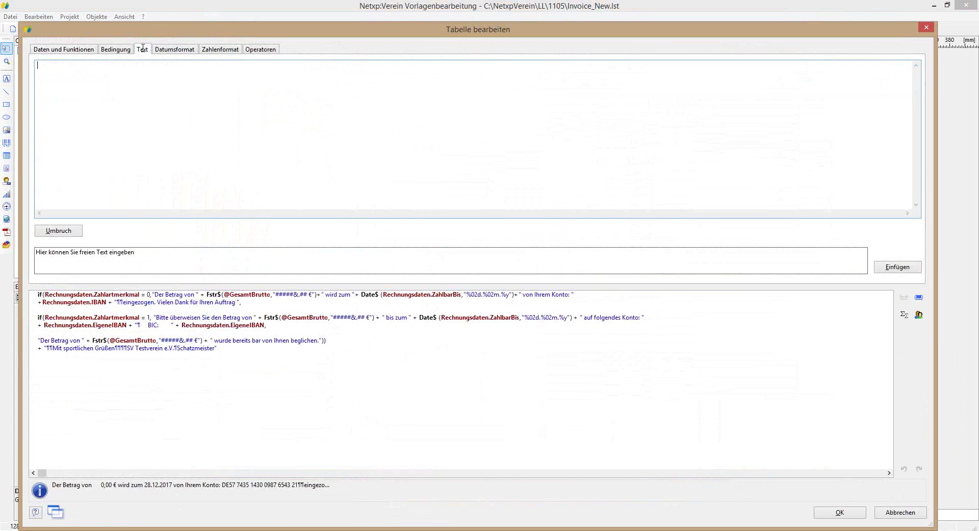
pyautogui.click(56, 230)
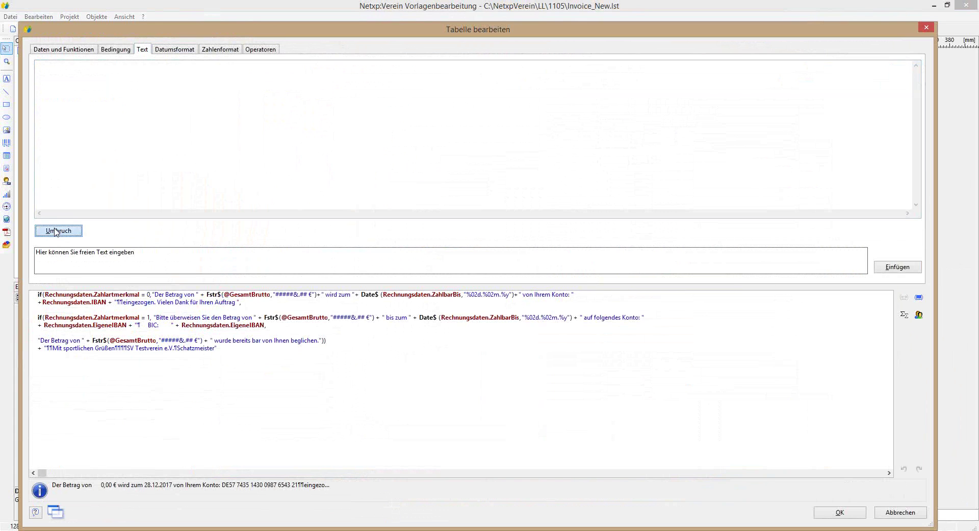
pyautogui.click(886, 270)
pyautogui.click(833, 516)
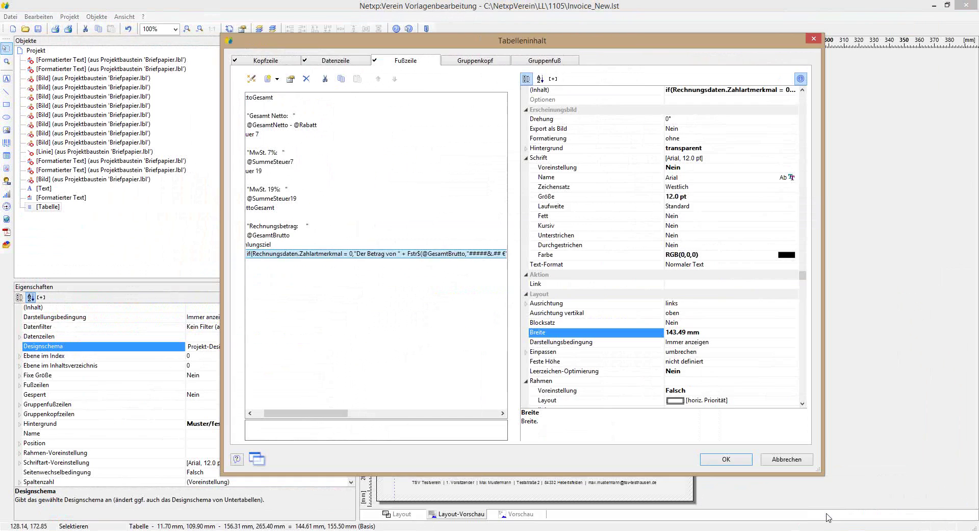
pyautogui.click(716, 461)
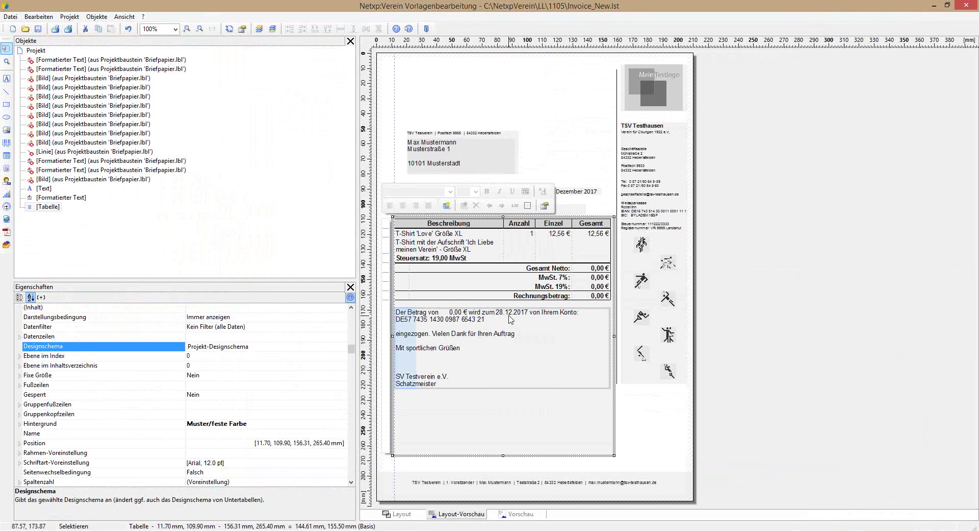
# Step: Add a '+' concatenation right after the Rechnungsdaten.IBAN field in the footer formula
pyautogui.doubleClick(493, 326)
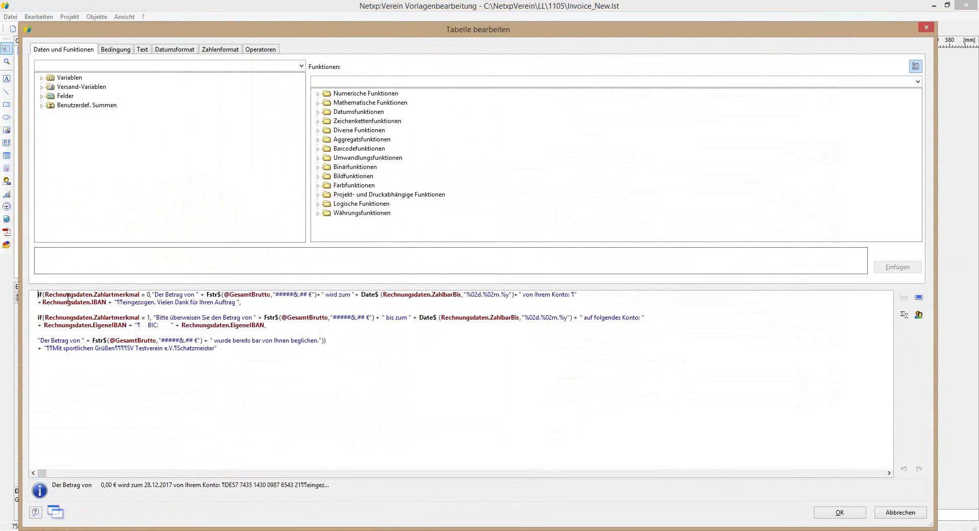
pyautogui.click(116, 302)
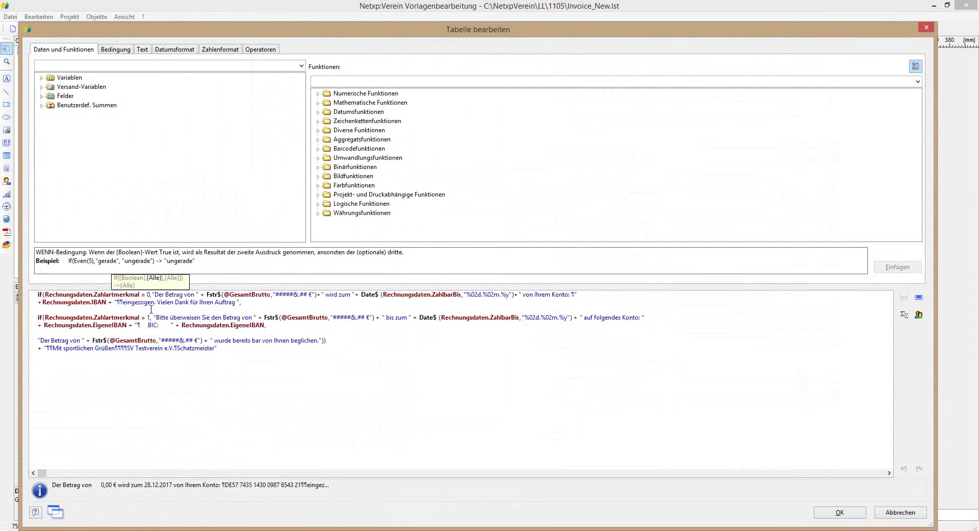
pyautogui.write('+')
pyautogui.press('Left')
pyautogui.press('BackSpace')
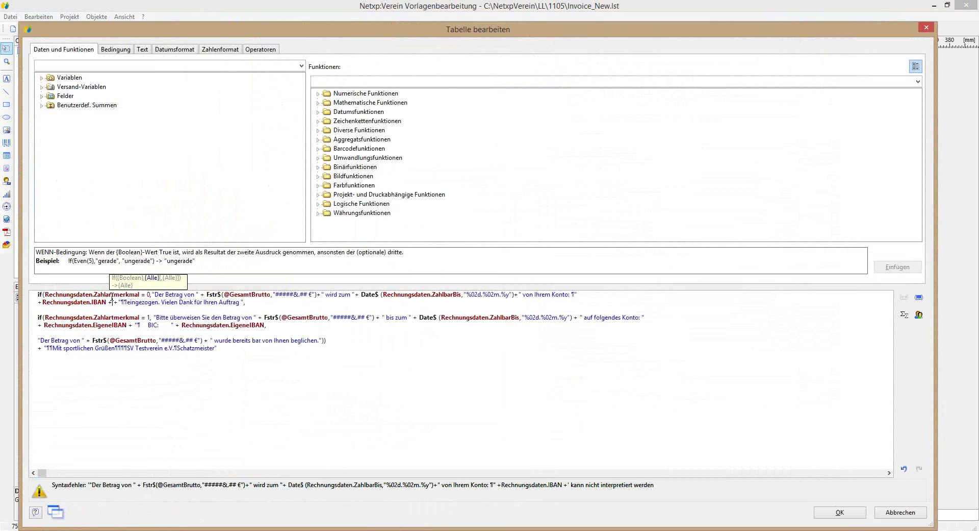
pyautogui.write('K')
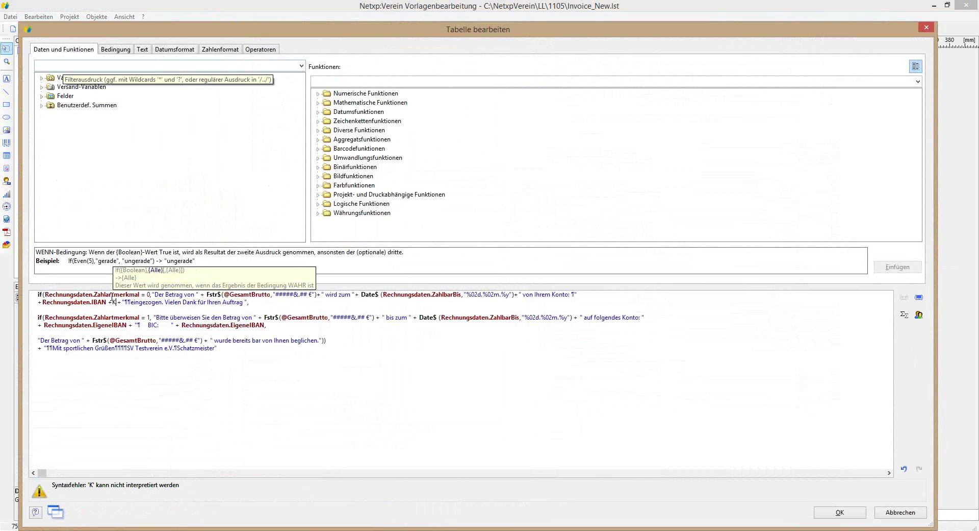
pyautogui.write('red')
pyautogui.press('BackSpace')
pyautogui.press('BackSpace')
pyautogui.press('BackSpace')
pyautogui.press('BackSpace')
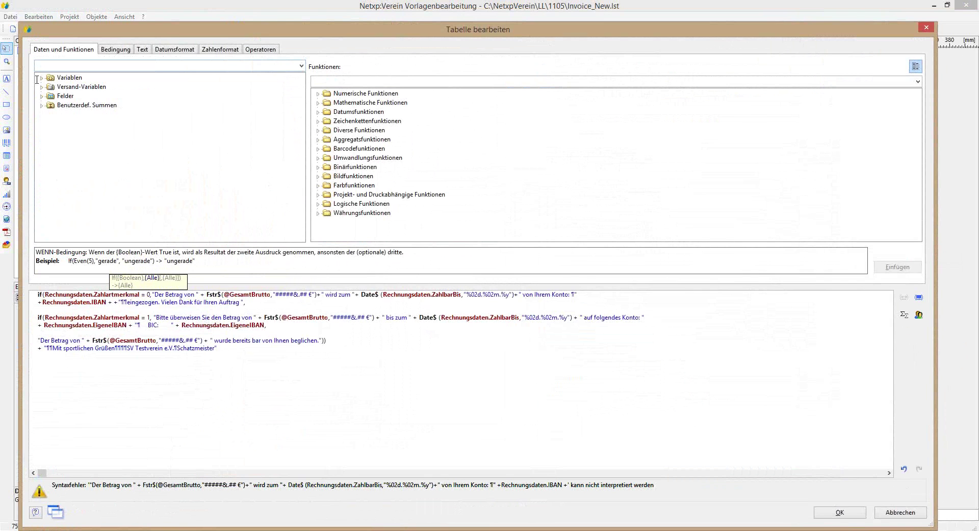
# Step: Insert the Rechnungsdaten.Bezeichnung field after the IBAN and confirm both dialogs
pyautogui.click(41, 87)
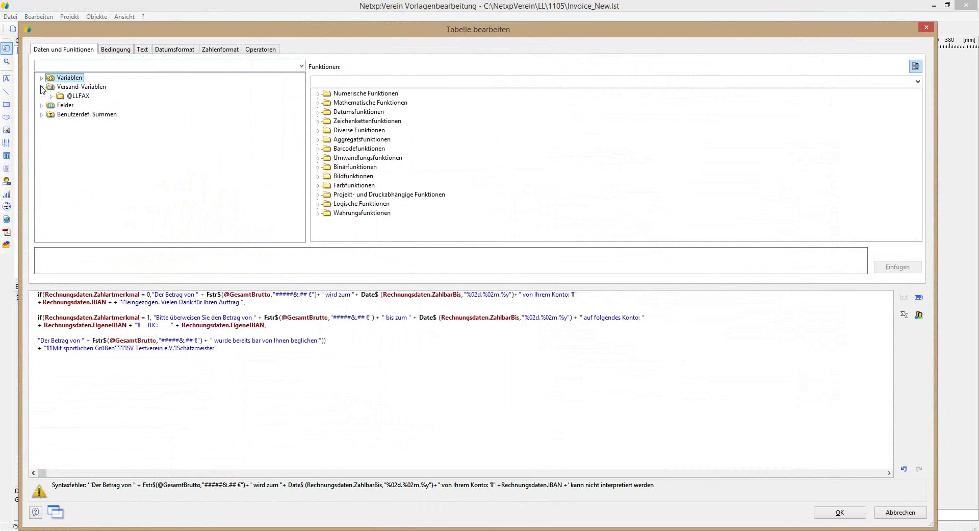
pyautogui.click(41, 105)
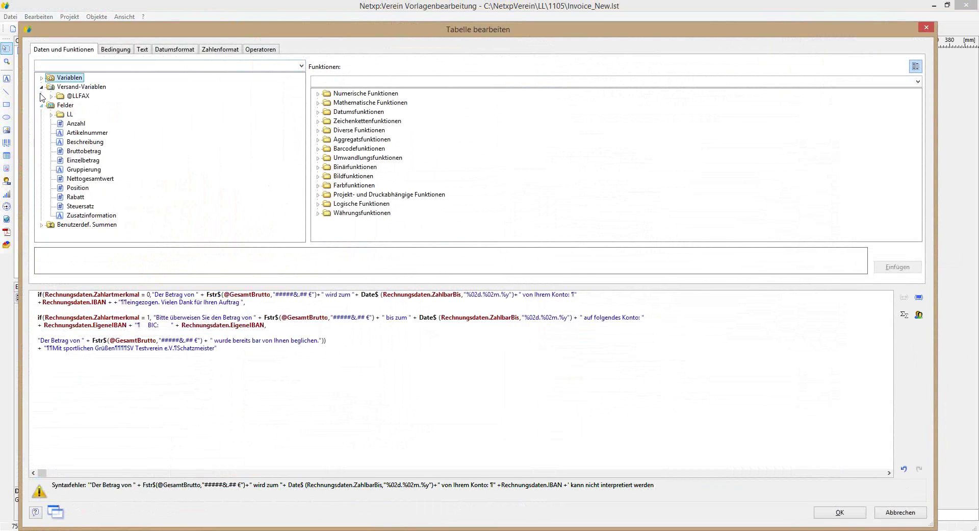
pyautogui.click(41, 78)
pyautogui.click(51, 105)
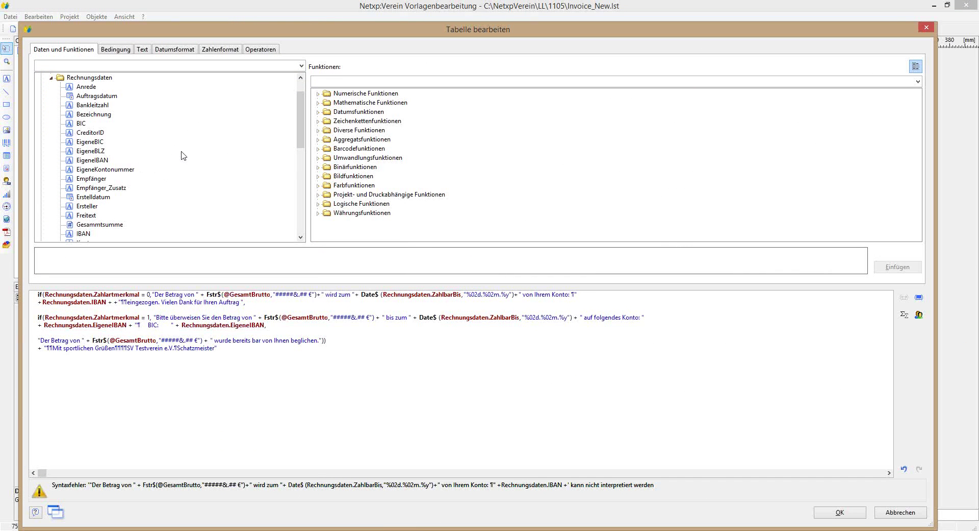
pyautogui.moveTo(302, 103); pyautogui.dragTo(306, 111)
pyautogui.doubleClick(93, 87)
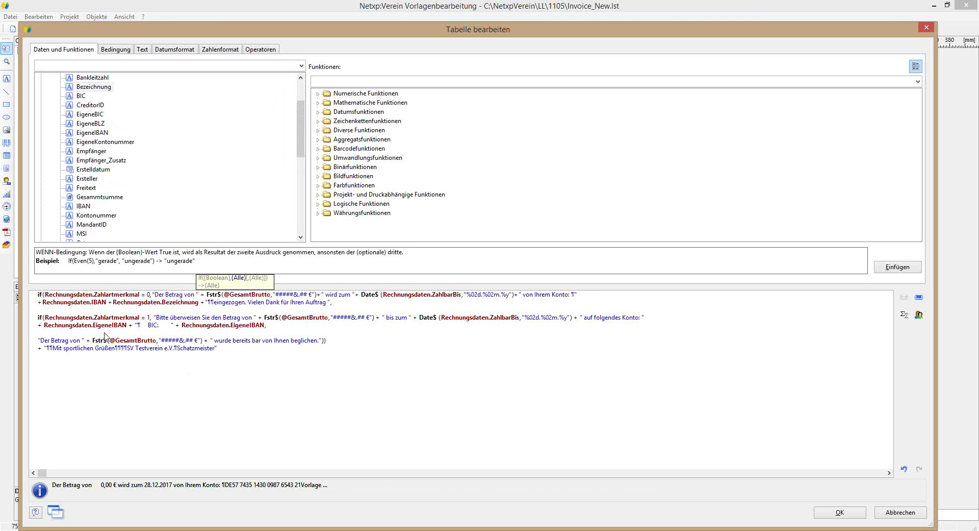
pyautogui.click(838, 513)
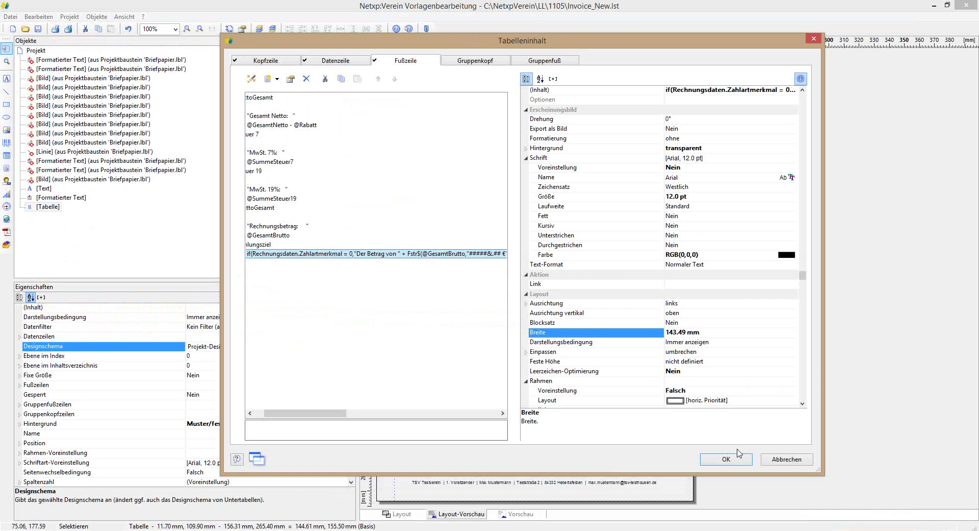
pyautogui.click(727, 458)
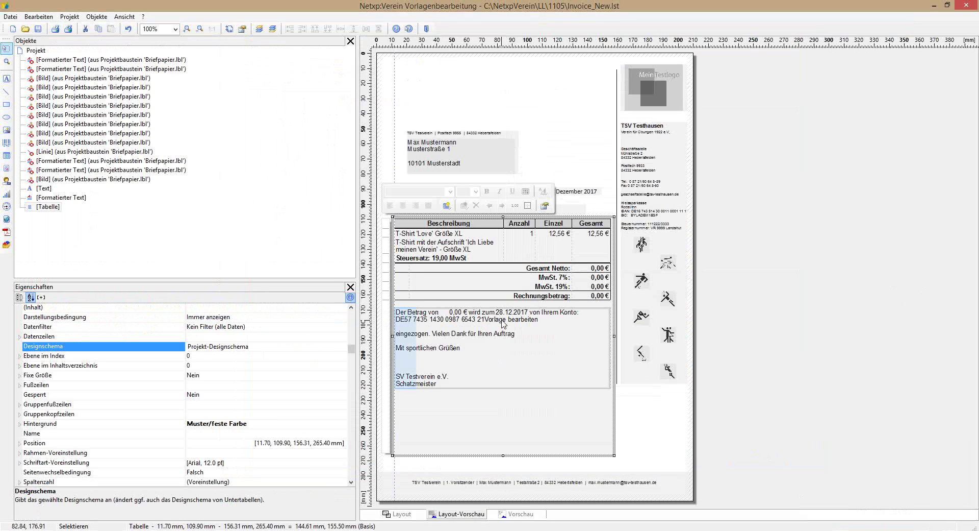
# Step: Delete the Rechnungsdaten.Bezeichnung field from the footer payment formula
pyautogui.doubleClick(504, 324)
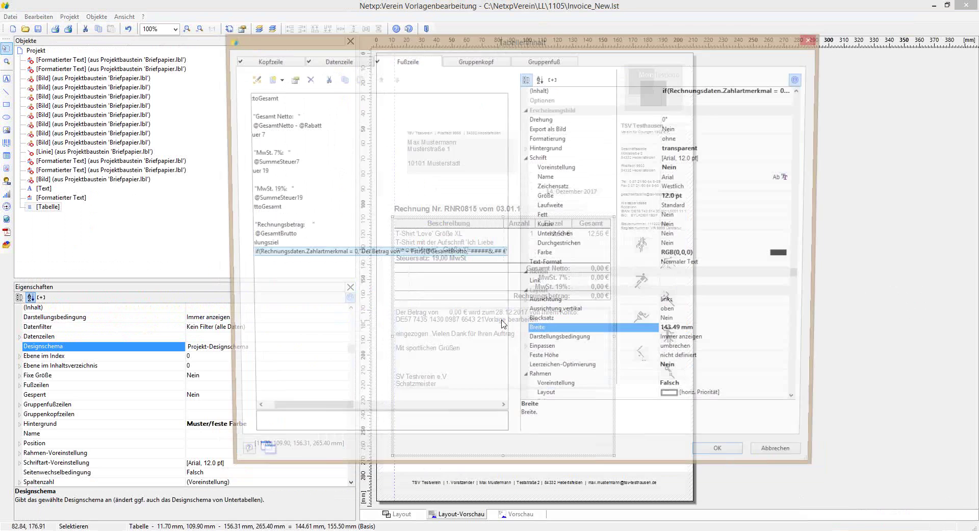
pyautogui.doubleClick(304, 258)
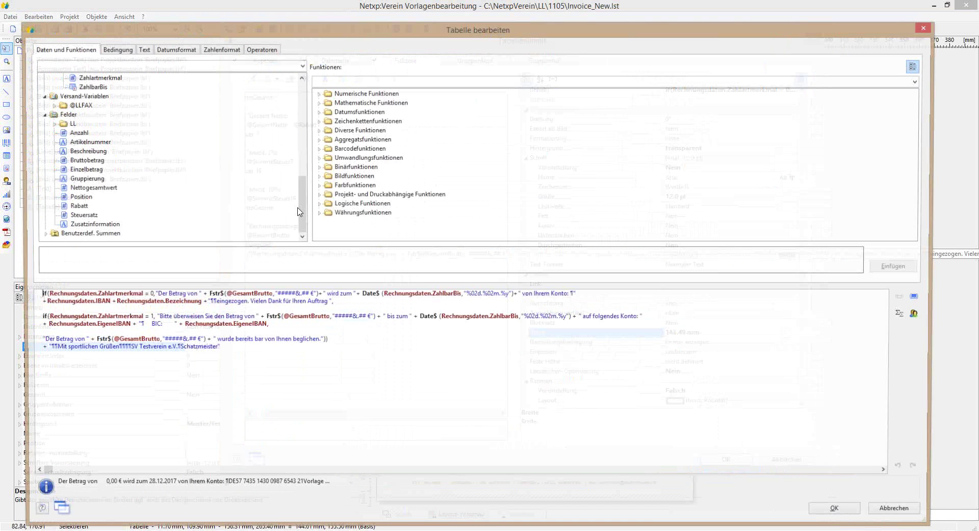
pyautogui.click(113, 302)
pyautogui.moveTo(113, 303); pyautogui.dragTo(198, 303)
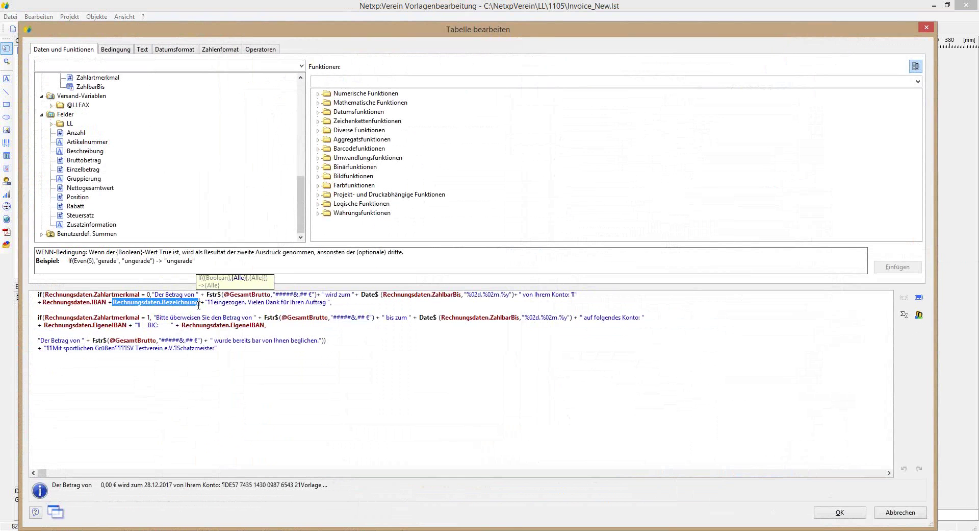
pyautogui.press('Delete')
# Step: Insert the Mitgliedsdaten Kreditinstitut field after the IBAN
pyautogui.moveTo(300, 203); pyautogui.dragTo(298, 107)
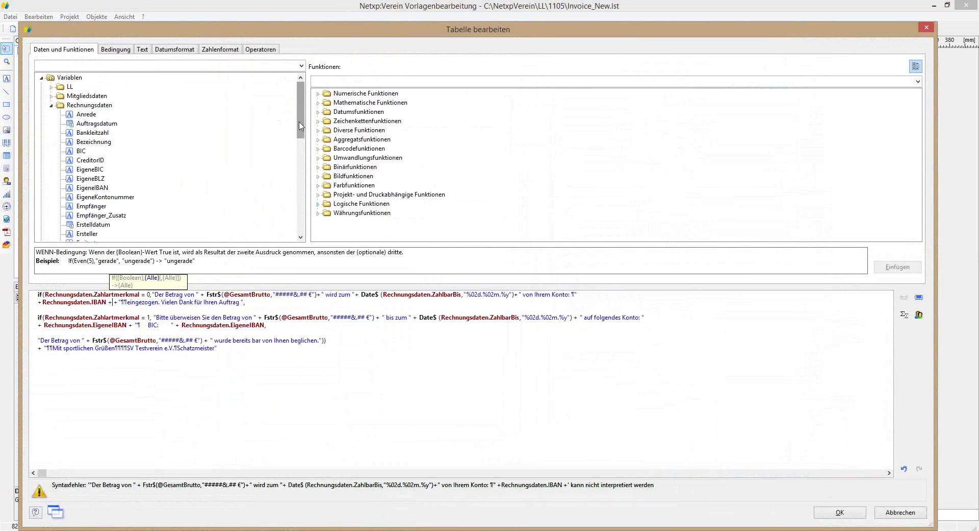
pyautogui.moveTo(301, 126); pyautogui.dragTo(306, 167)
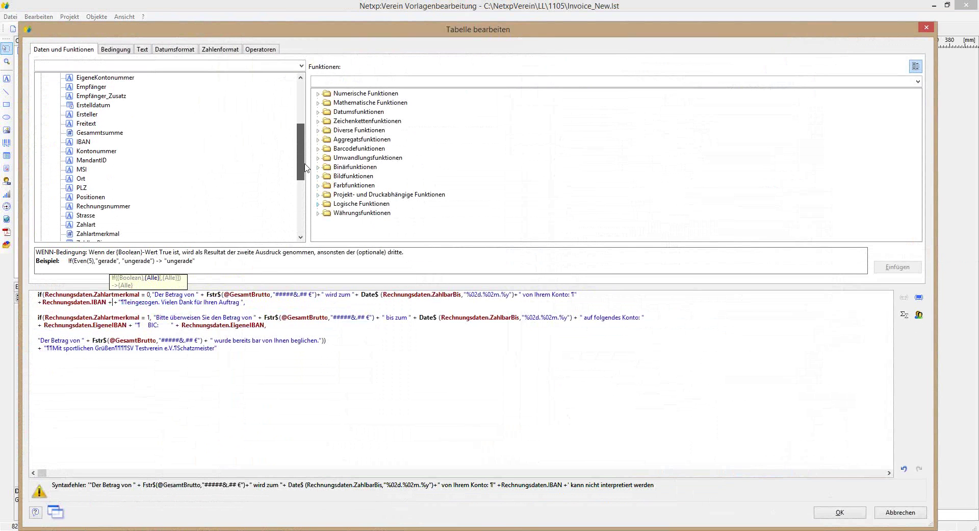
pyautogui.moveTo(306, 168); pyautogui.dragTo(305, 125)
pyautogui.click(51, 97)
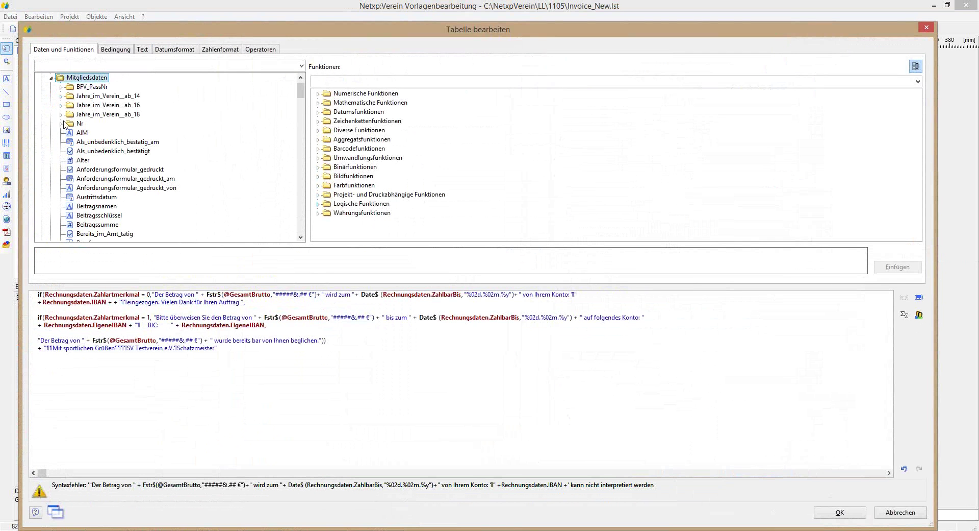
pyautogui.moveTo(301, 97); pyautogui.dragTo(301, 153)
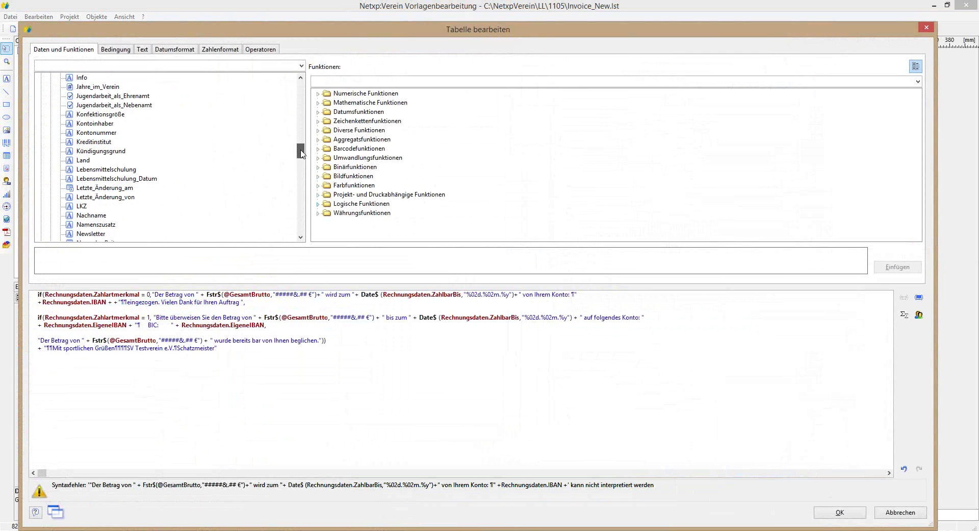
pyautogui.doubleClick(88, 143)
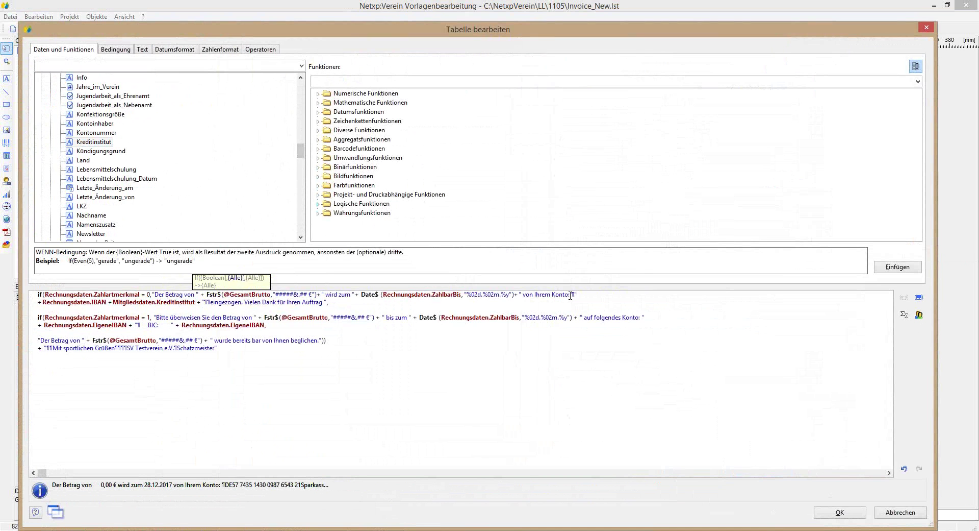
# Step: Add " bei " between the IBAN and Kreditinstitut fields, then confirm both dialogs
pyautogui.click(113, 303)
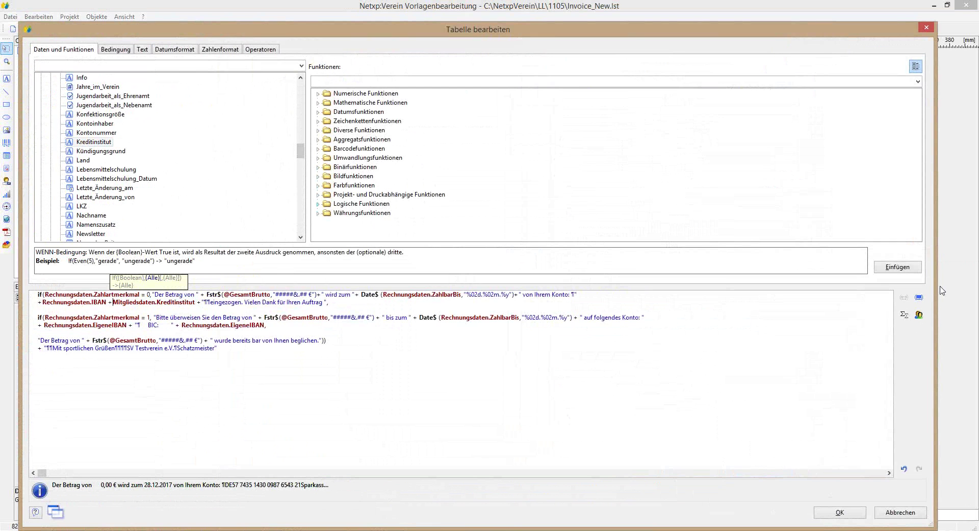
pyautogui.write('"+')
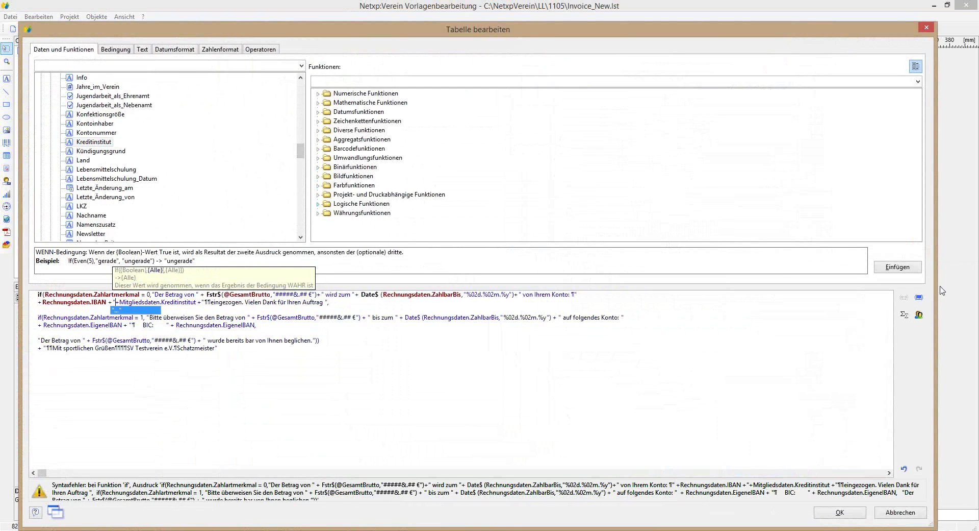
pyautogui.write('   "')
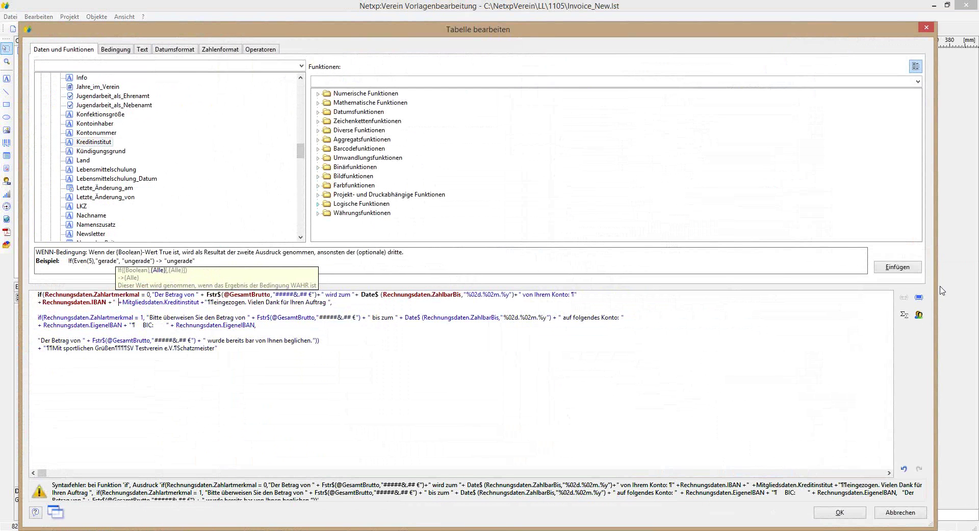
pyautogui.press('Left')
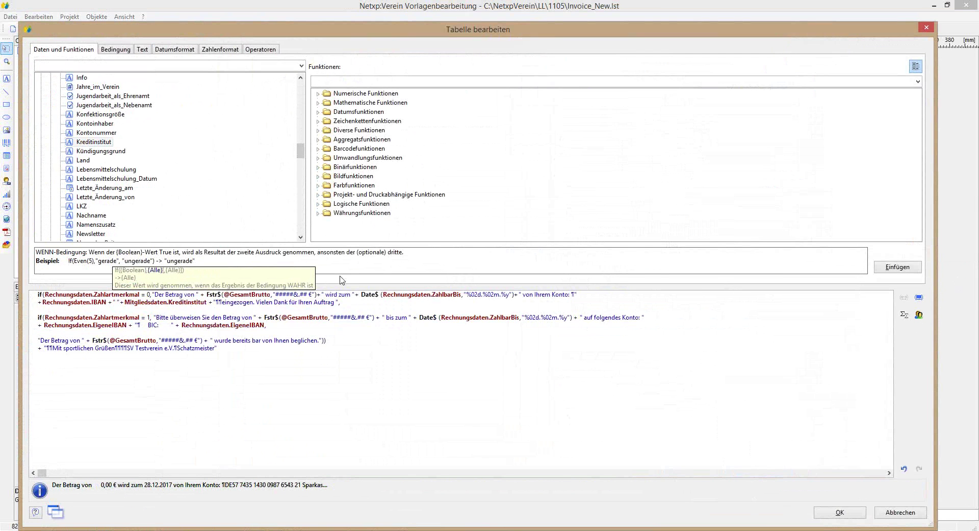
pyautogui.press('Right')
pyautogui.write('bei')
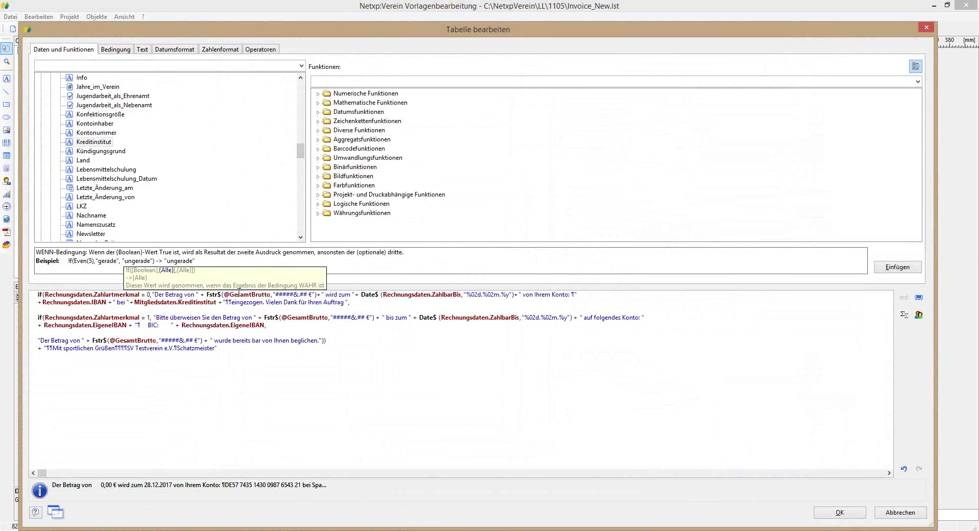
pyautogui.click(824, 513)
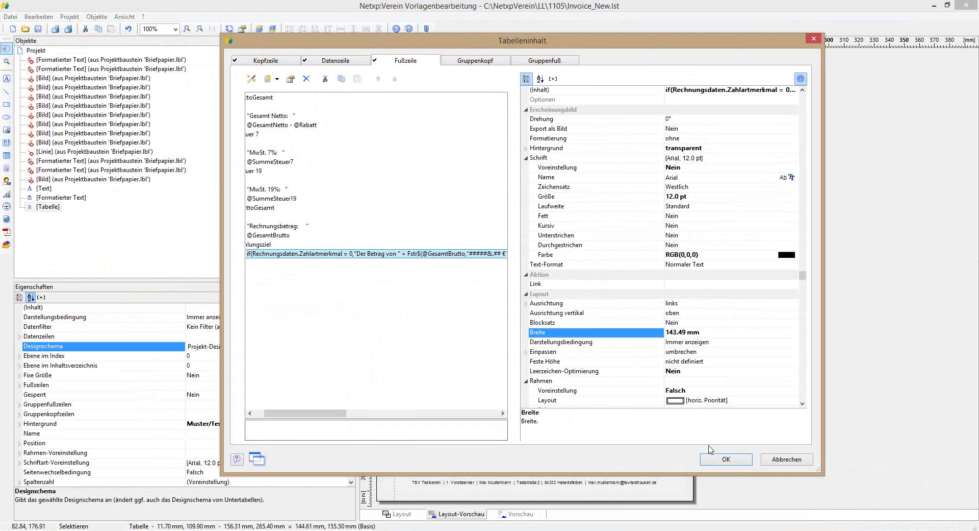
pyautogui.click(726, 459)
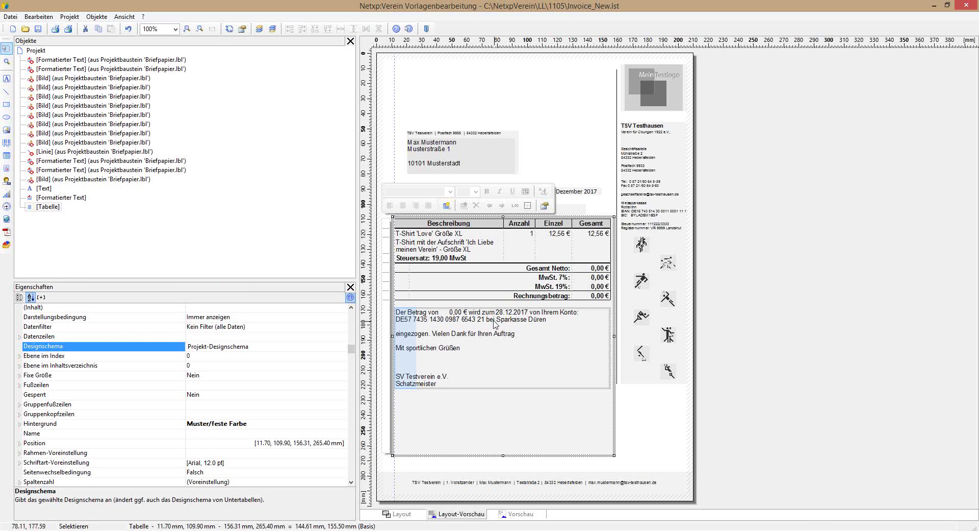
# Step: Type 'der' after 'bei ' in the footer formula so the preview reads 'bei der Sparkasse Düren'
pyautogui.doubleClick(503, 324)
pyautogui.doubleClick(380, 255)
pyautogui.click(126, 301)
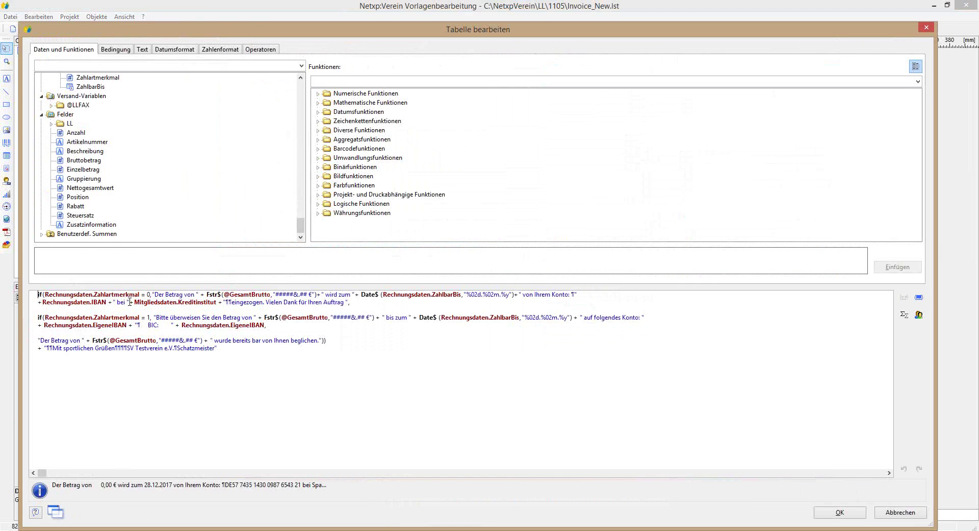
pyautogui.write('der')
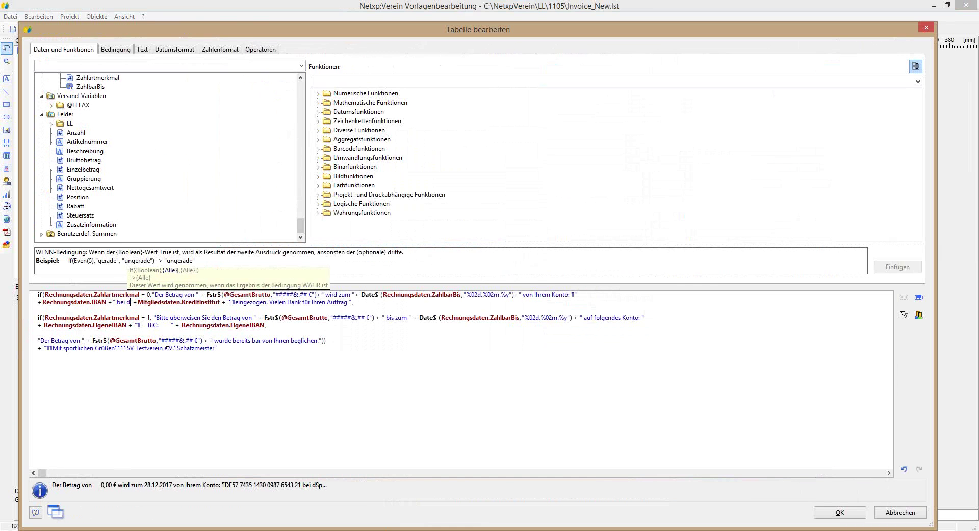
pyautogui.click(859, 515)
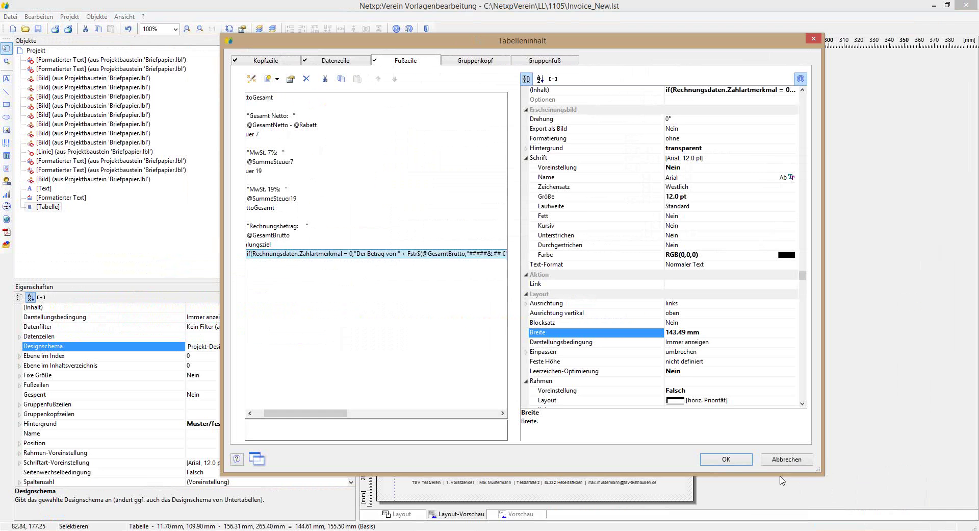
pyautogui.click(842, 518)
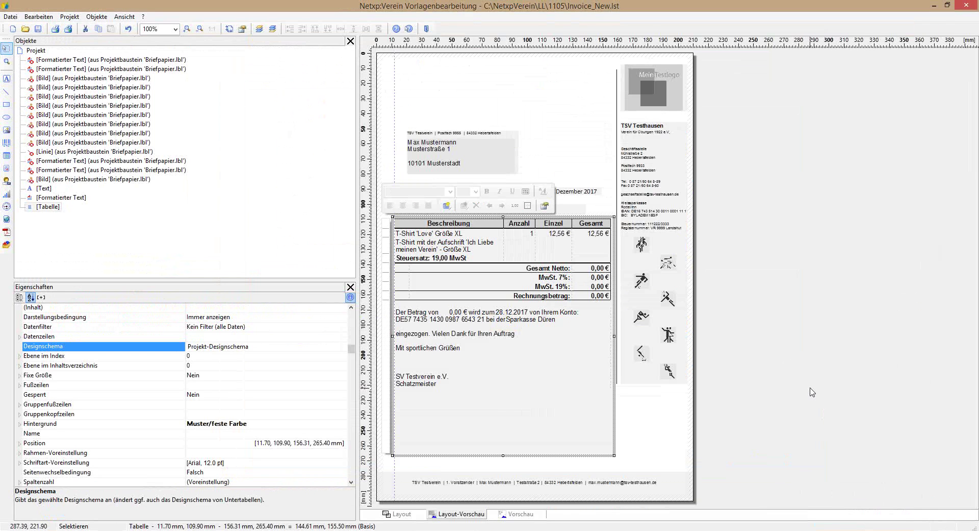
# Step: Open the invoice table's footer payment-text if() formula for editing
pyautogui.doubleClick(476, 335)
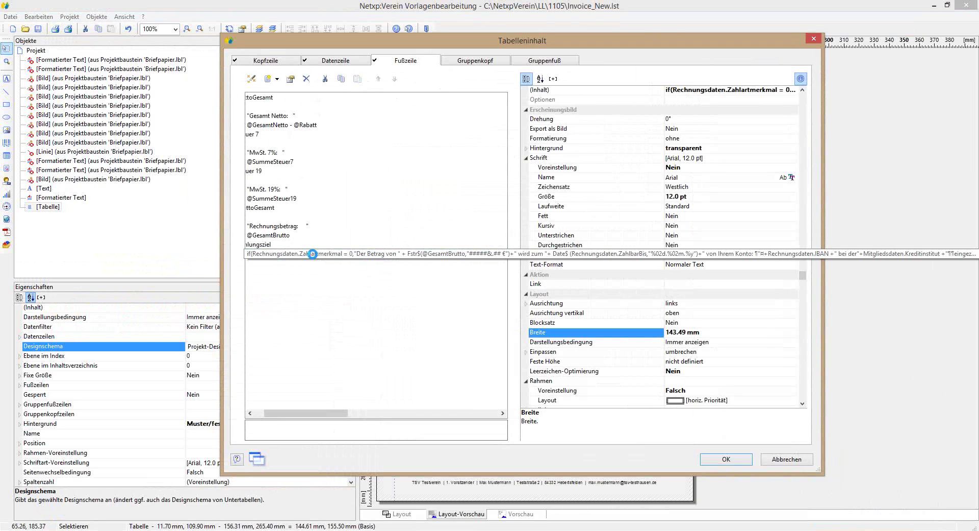
pyautogui.doubleClick(314, 254)
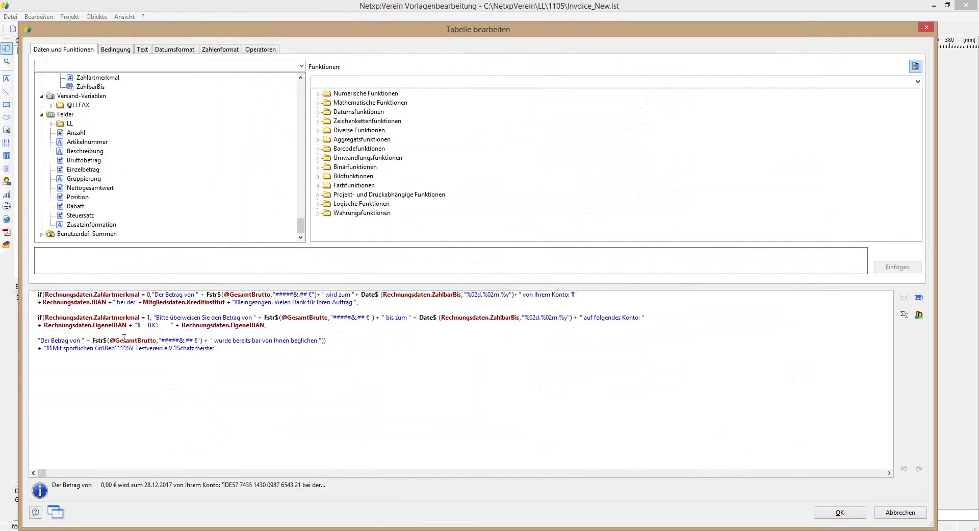
# Step: Replace the cash text with 'muss bei mir zu Hause abgegeben werden - täglich von 08.00 Uhr - 17.00 Uhr ist dies möglich' and confirm
pyautogui.moveTo(213, 339); pyautogui.dragTo(320, 339)
pyautogui.write('muss in')
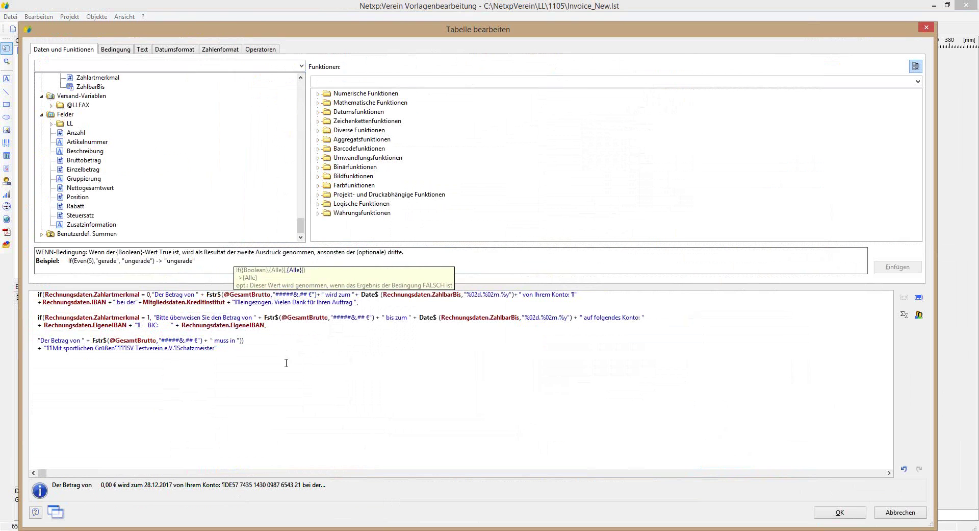
pyautogui.press('BackSpace')
pyautogui.press('BackSpace')
pyautogui.press('BackSpace')
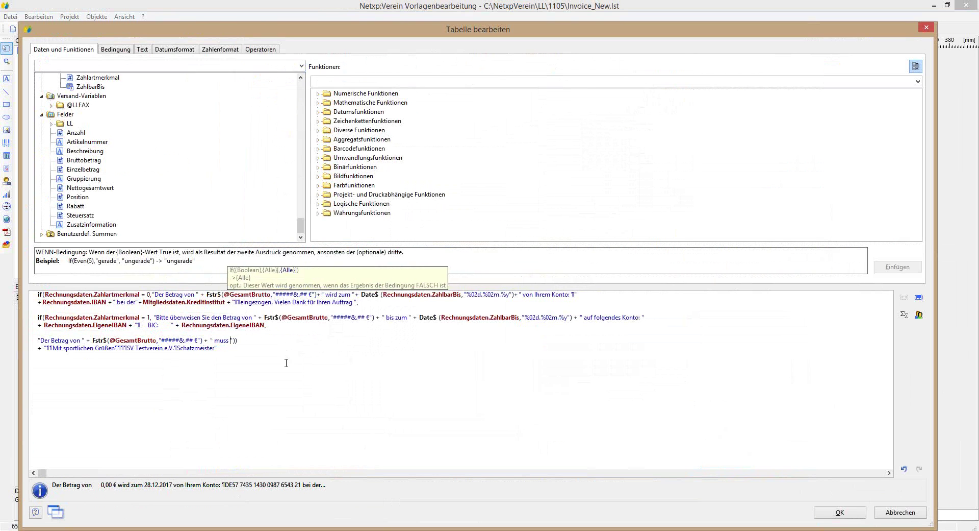
pyautogui.write('bei')
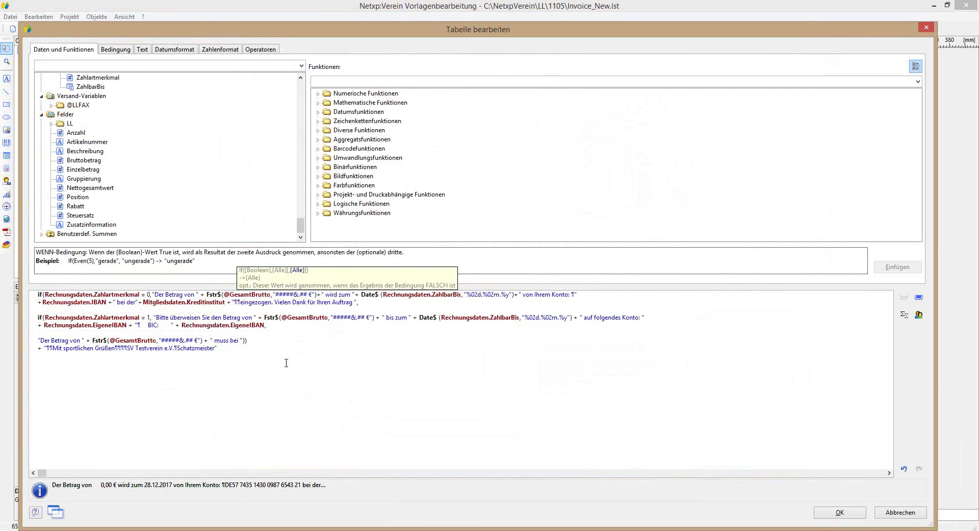
pyautogui.write(' mir zu H')
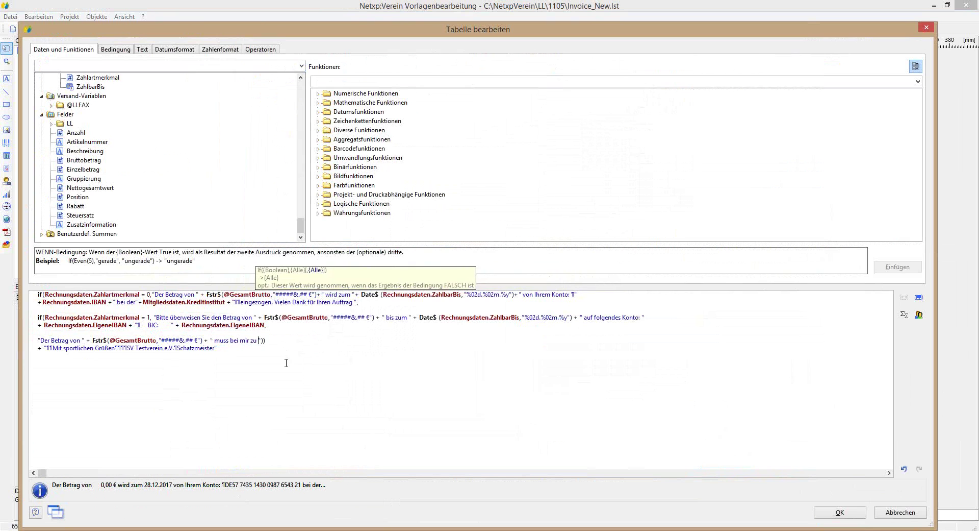
pyautogui.write('ause ')
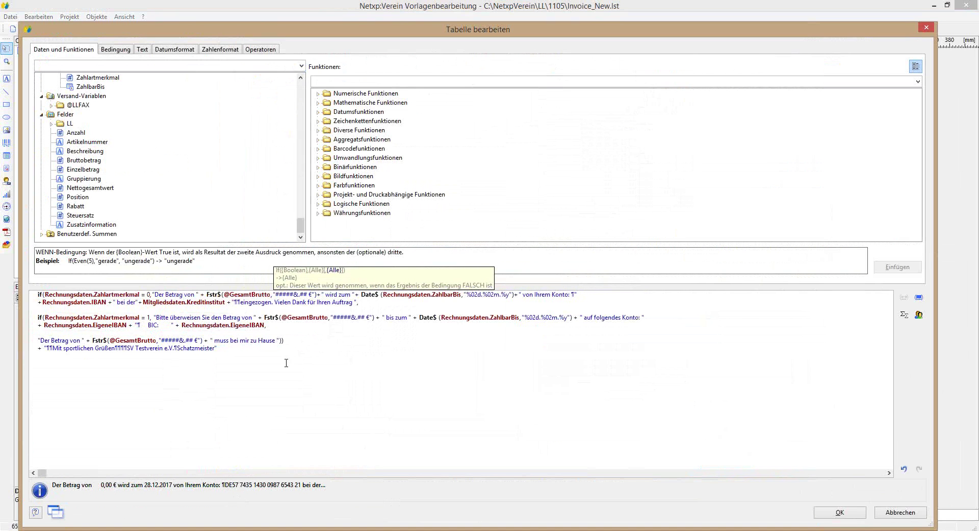
pyautogui.write('ab')
pyautogui.write('geben we')
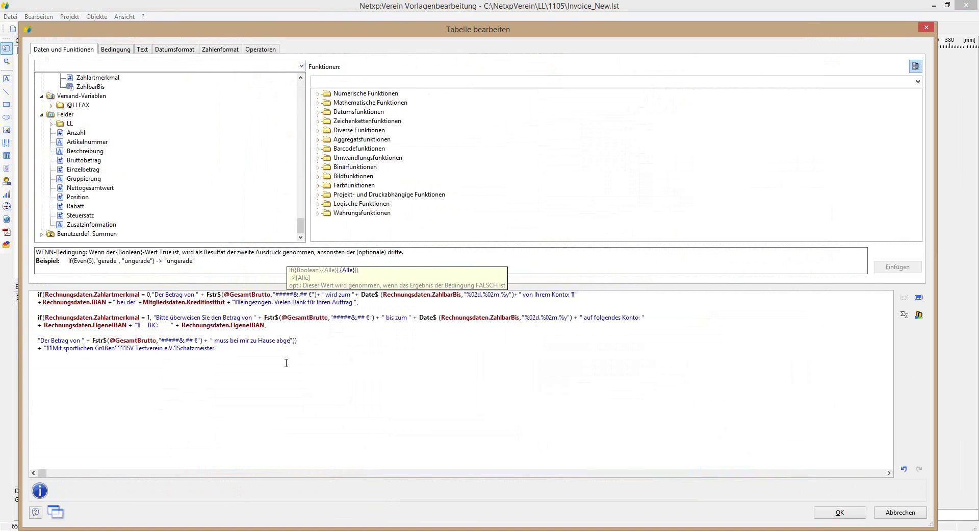
pyautogui.write('rden')
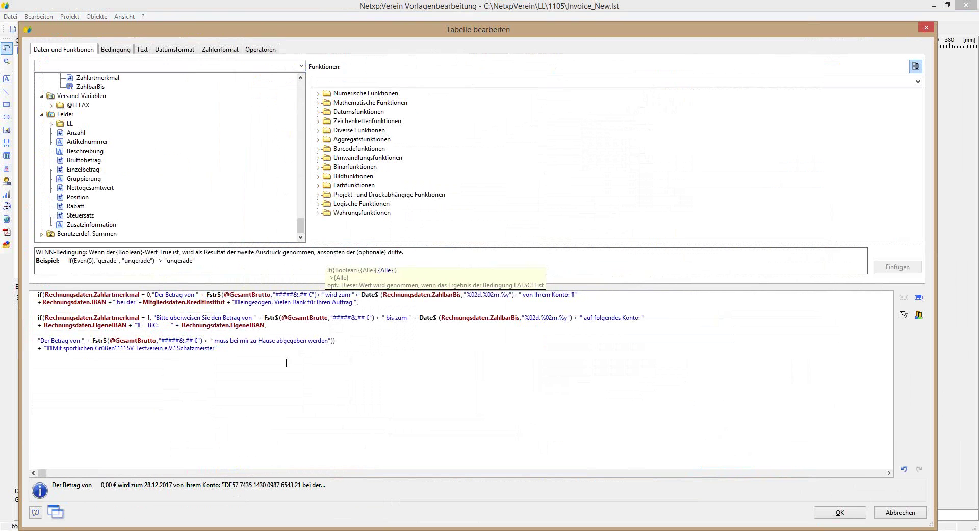
pyautogui.write(' - täglich')
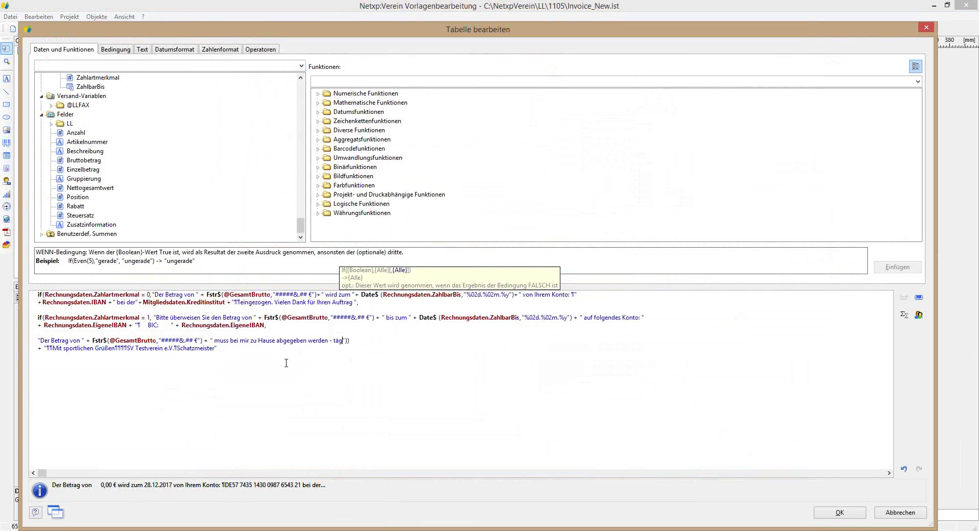
pyautogui.write(' von 08')
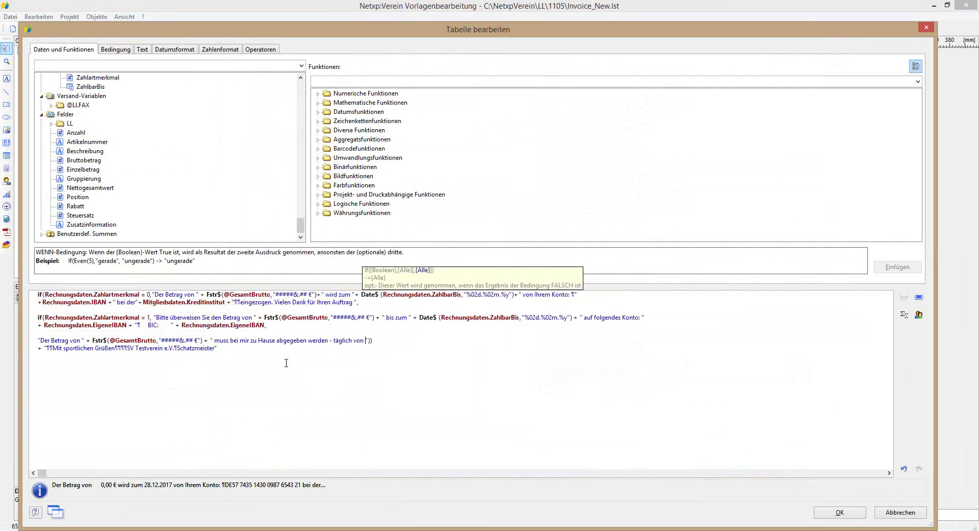
pyautogui.write('.00 Uhr')
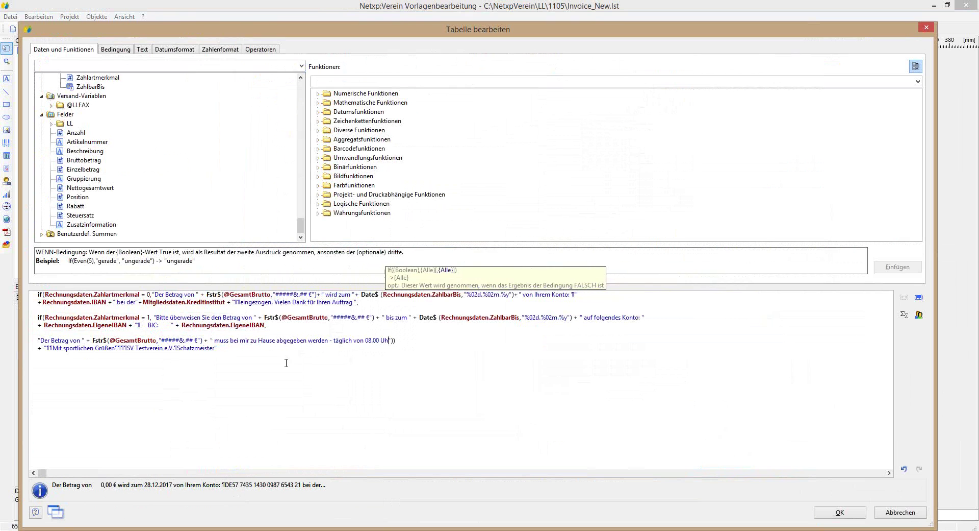
pyautogui.write(' - 17.00')
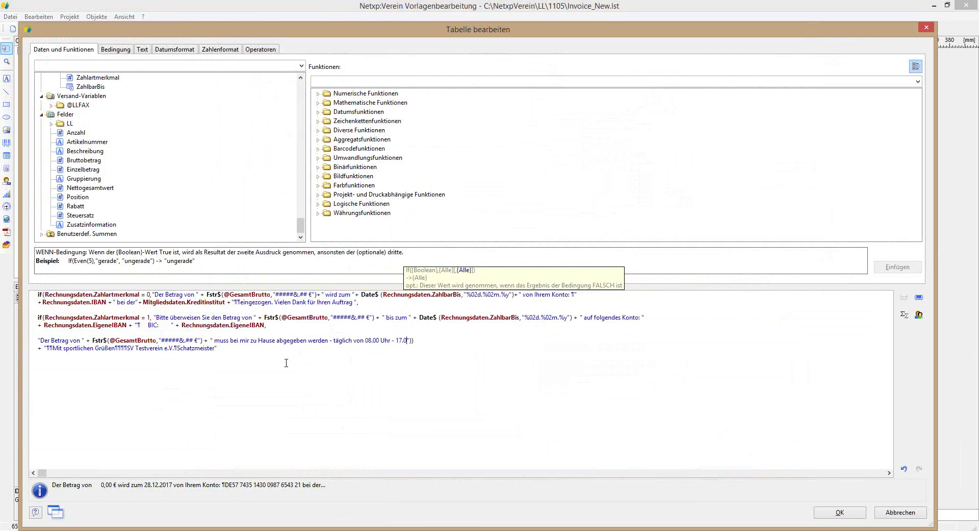
pyautogui.write(' Uhr')
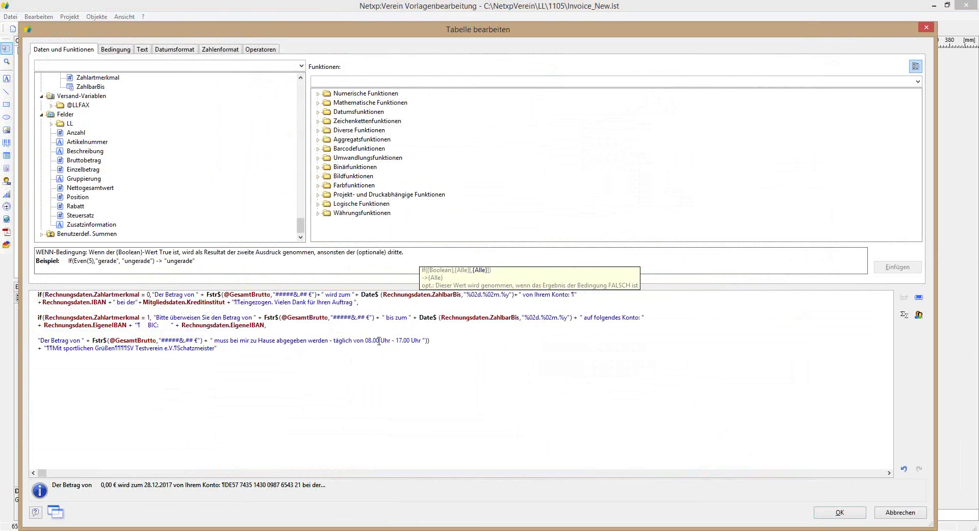
pyautogui.write('ist')
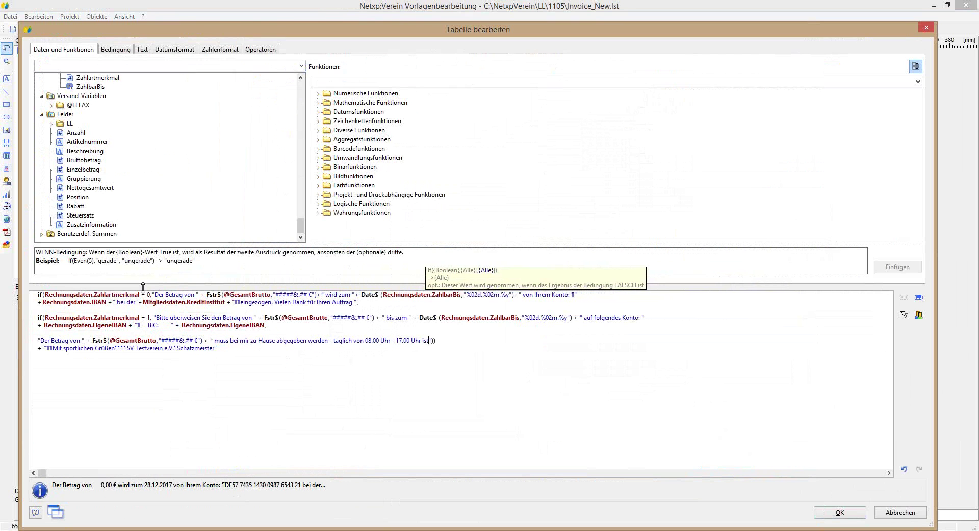
pyautogui.write('dies mögli')
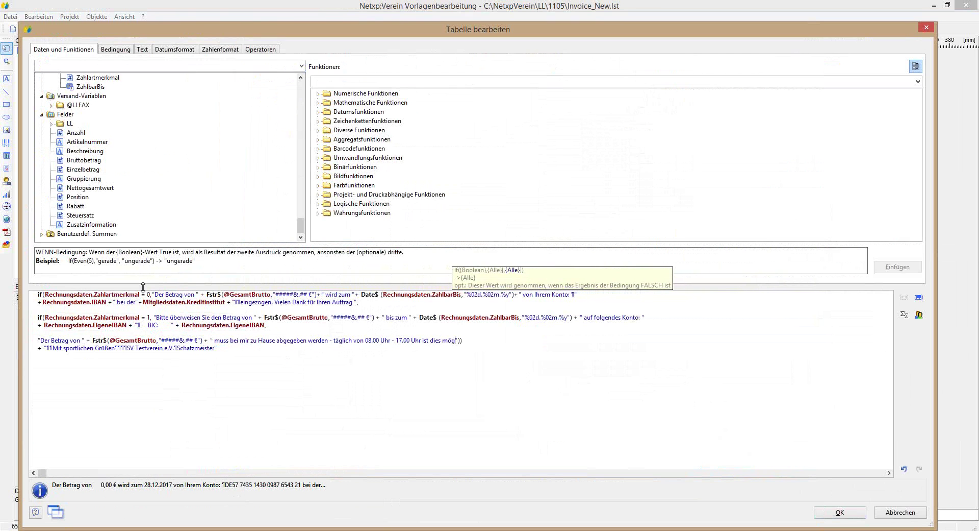
pyautogui.write('ch')
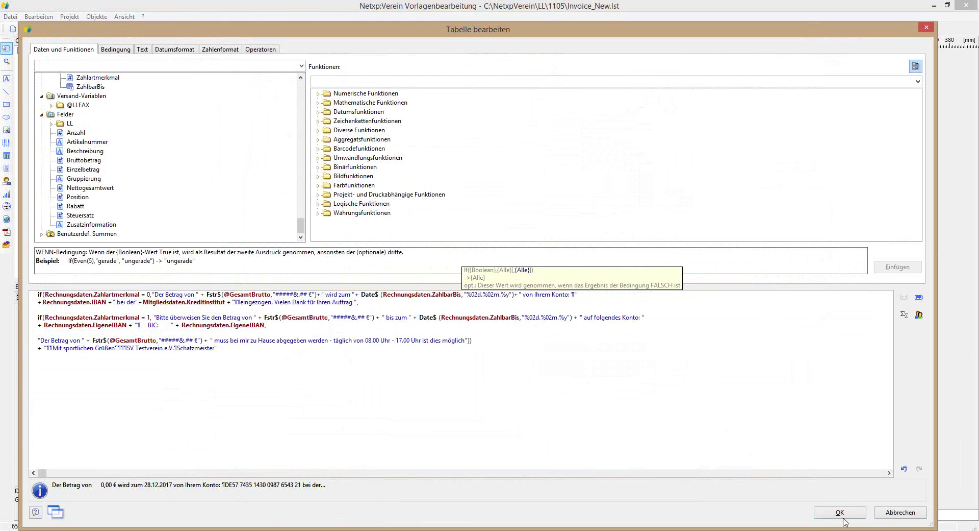
pyautogui.click(842, 512)
pyautogui.click(727, 458)
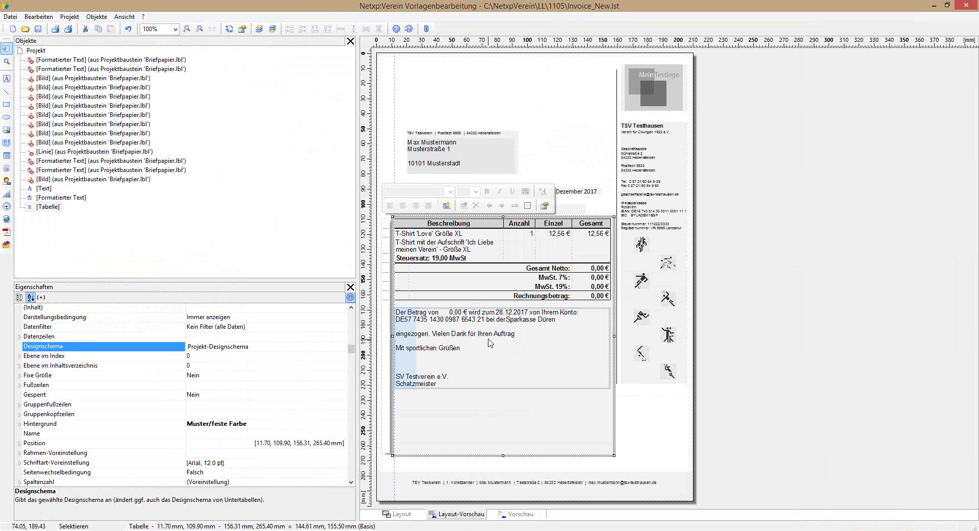
# Step: Deselect the table and close the invoice designer to save the template
pyautogui.click(580, 158)
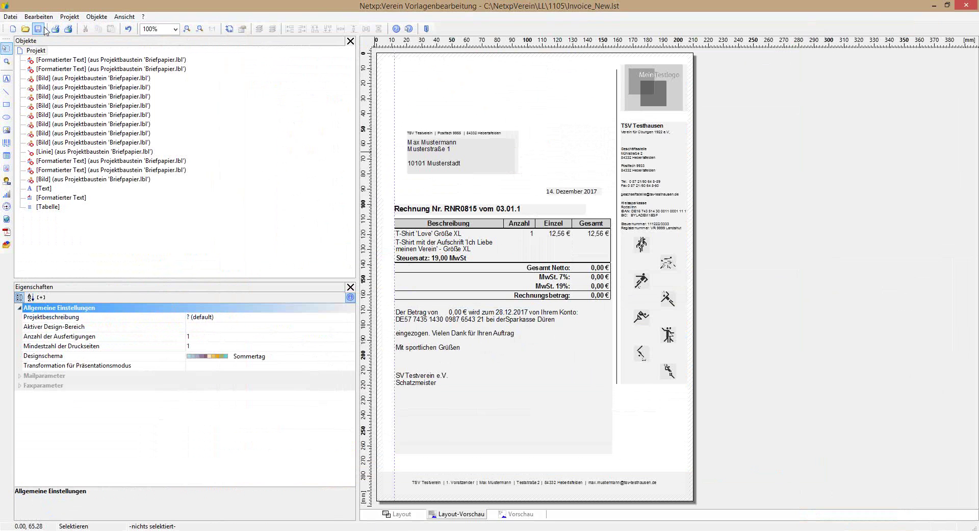
pyautogui.click(975, 5)
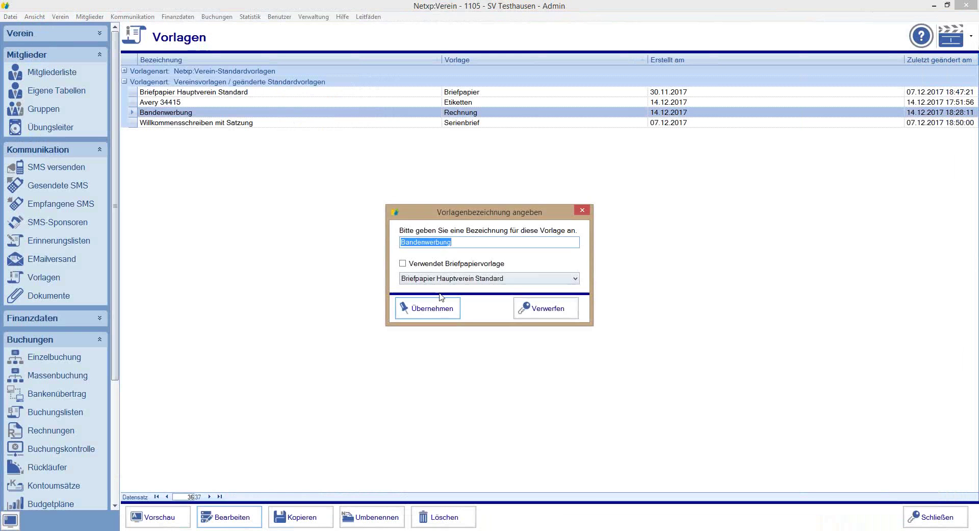
# Step: Keep the name Bandenwerbung, preview the sample invoice, then reopen the template for editing
pyautogui.click(434, 309)
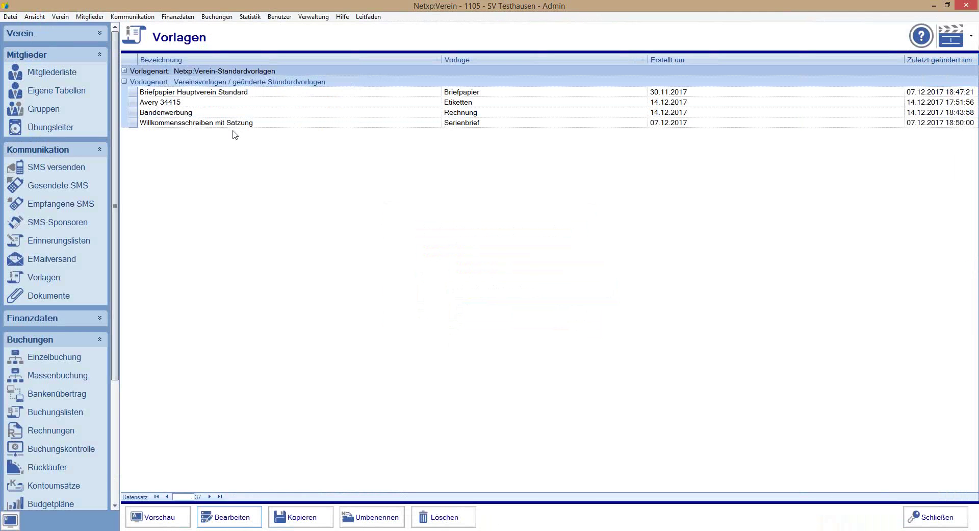
pyautogui.doubleClick(182, 114)
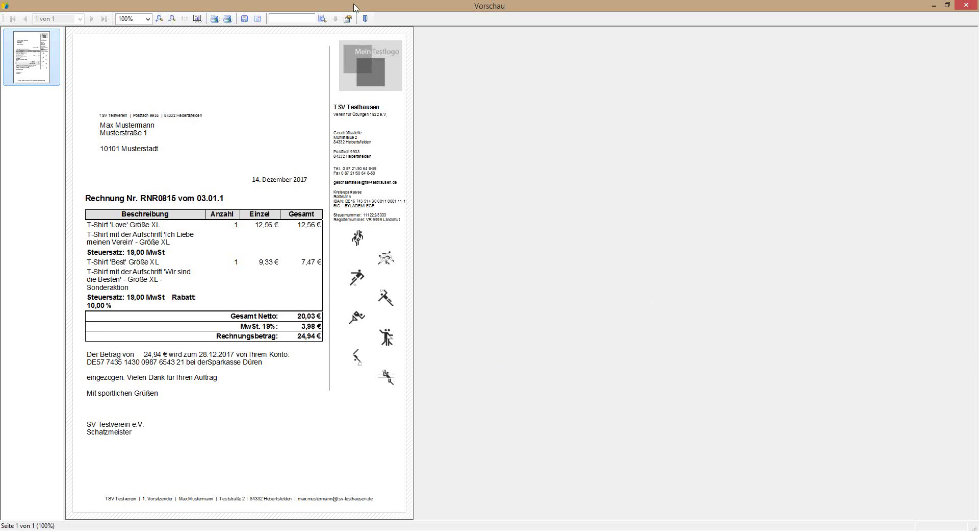
pyautogui.click(365, 18)
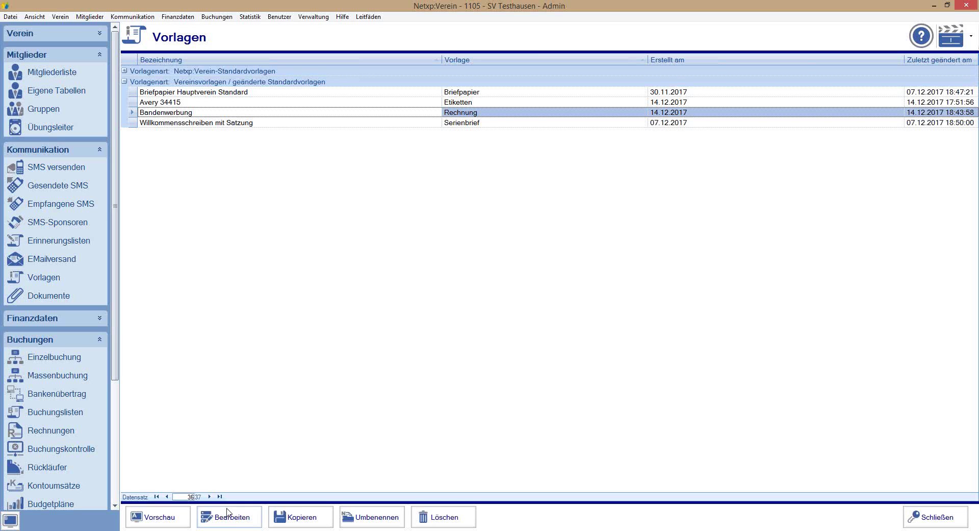
pyautogui.click(229, 516)
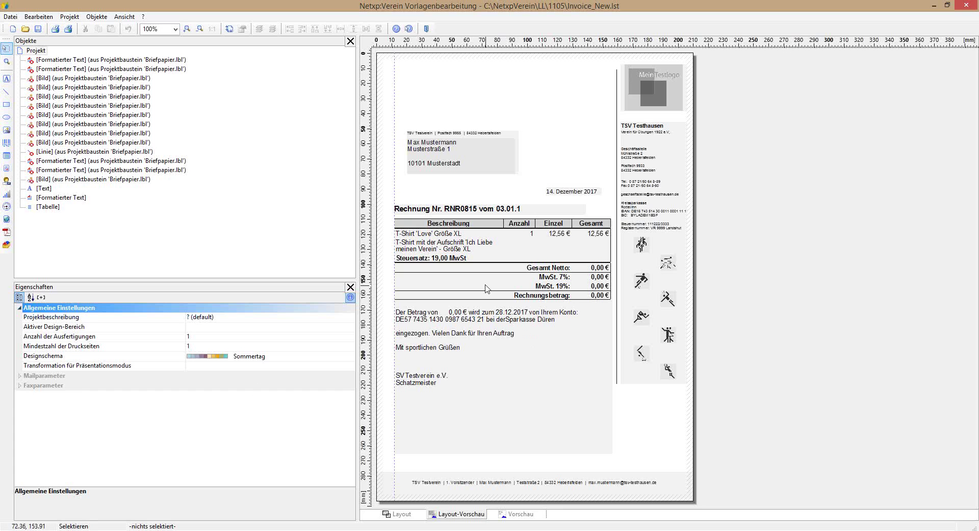
# Step: Turn on the left frame line for the data row's Zusatzinformation cell
pyautogui.doubleClick(493, 429)
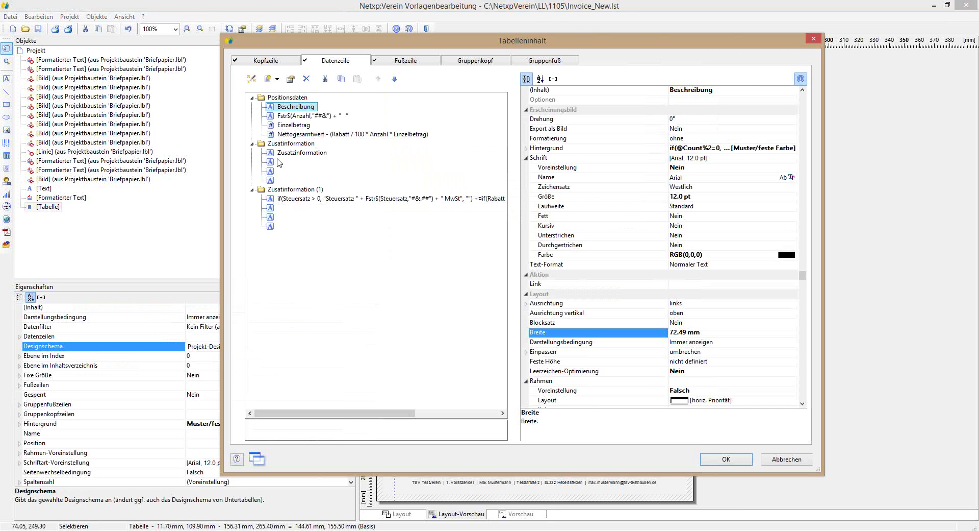
pyautogui.click(321, 154)
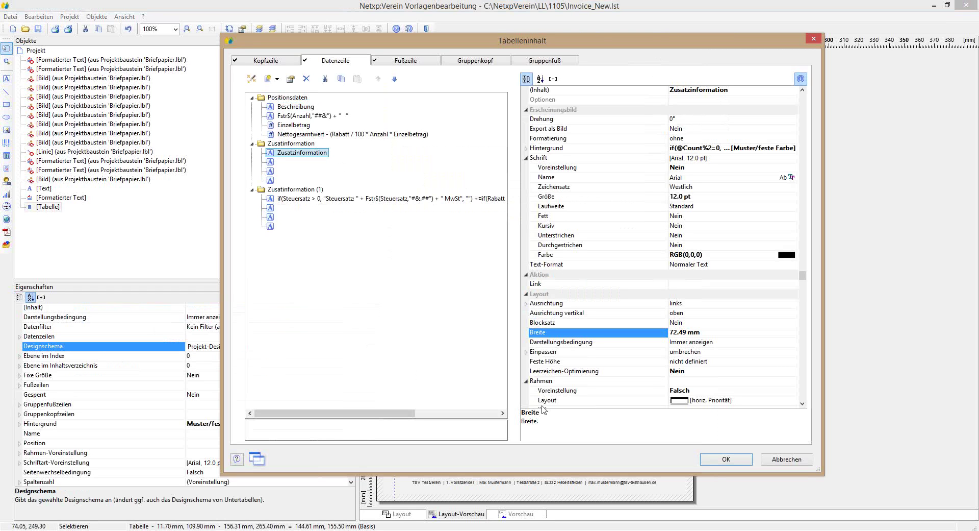
pyautogui.click(803, 403)
pyautogui.press('Right')
pyautogui.press('Down')
pyautogui.press('Down')
pyautogui.press('Down')
pyautogui.press('Down')
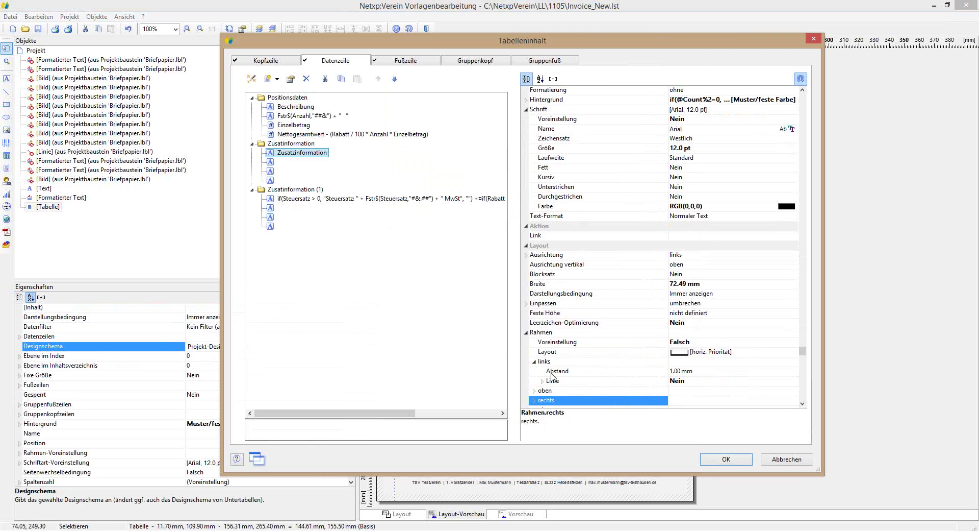
pyautogui.click(664, 381)
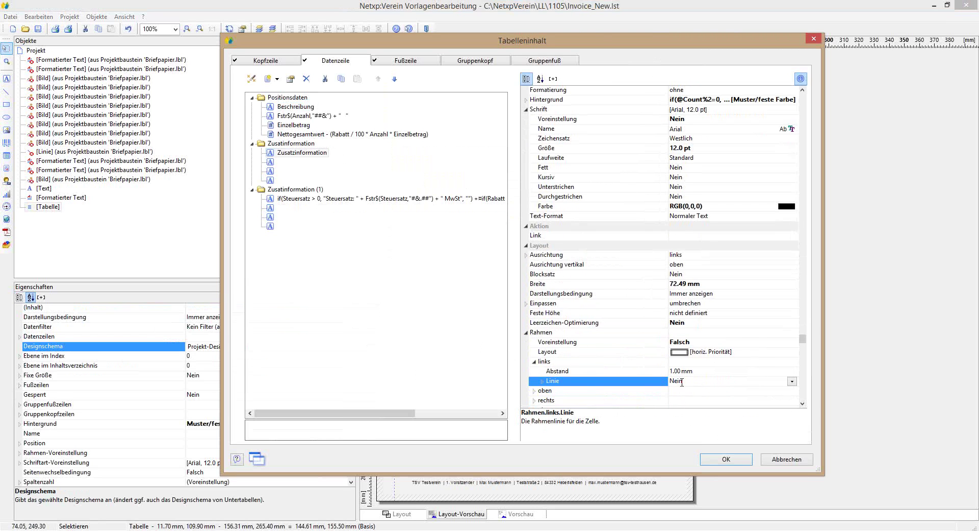
pyautogui.click(724, 381)
pyautogui.click(728, 391)
# Step: Turn on the left frame line for the Beschreibung cell
pyautogui.moveTo(356, 43); pyautogui.dragTo(700, 115)
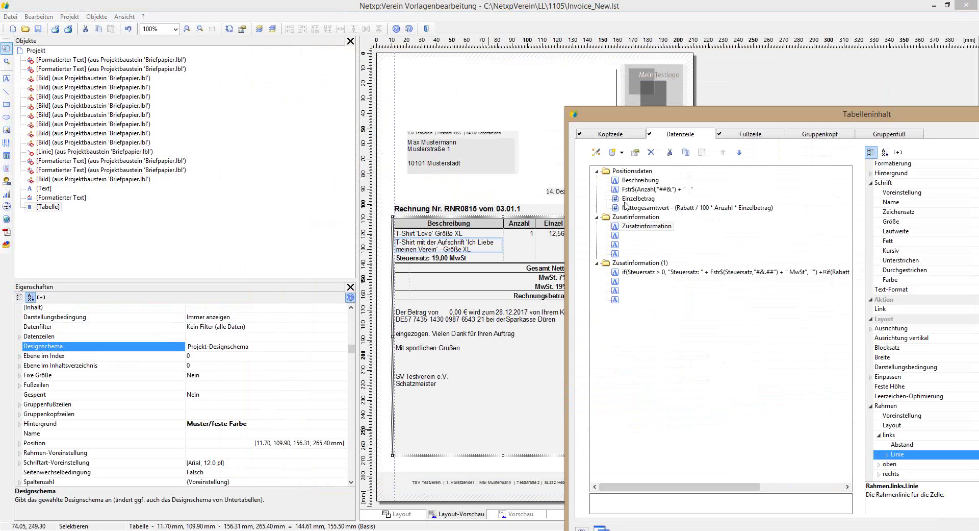
pyautogui.click(636, 182)
pyautogui.moveTo(709, 123); pyautogui.dragTo(318, 80)
pyautogui.click(649, 412)
pyautogui.click(746, 413)
pyautogui.click(699, 432)
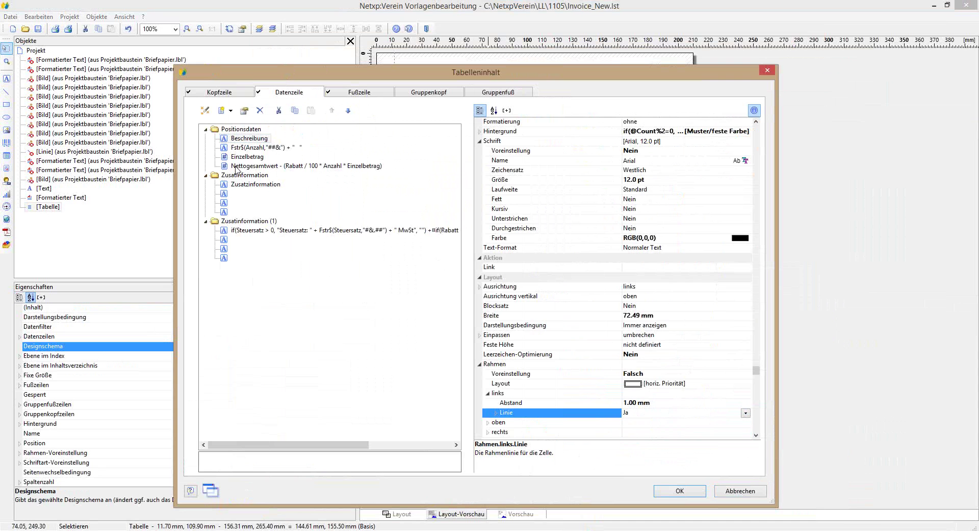
# Step: Turn on the left frame line for the Steuersatz cell and confirm the table changes
pyautogui.moveTo(286, 72); pyautogui.dragTo(699, 94)
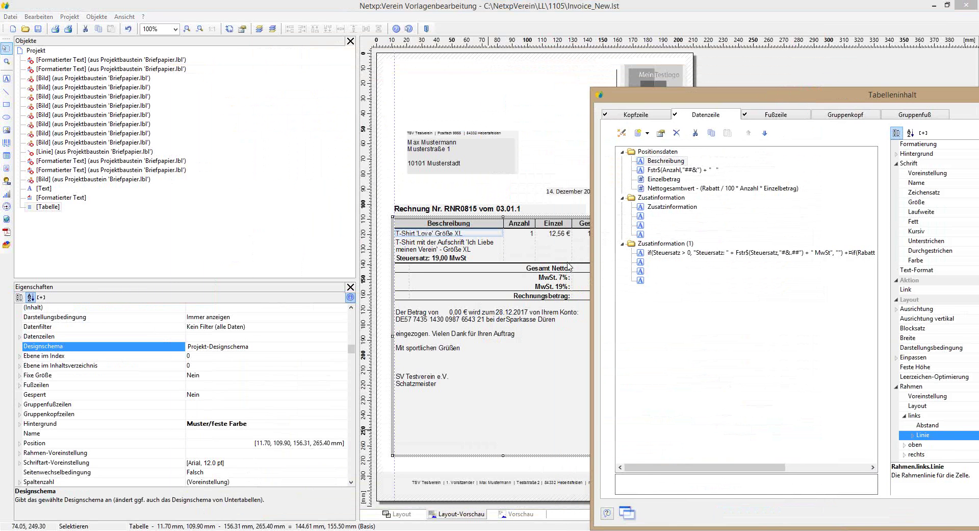
pyautogui.click(419, 249)
pyautogui.click(655, 254)
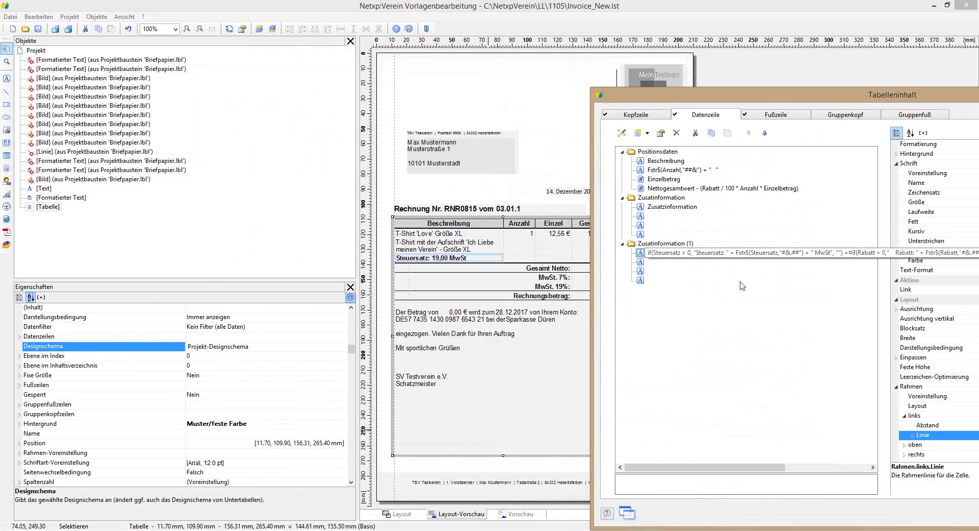
pyautogui.moveTo(806, 97); pyautogui.dragTo(416, 69)
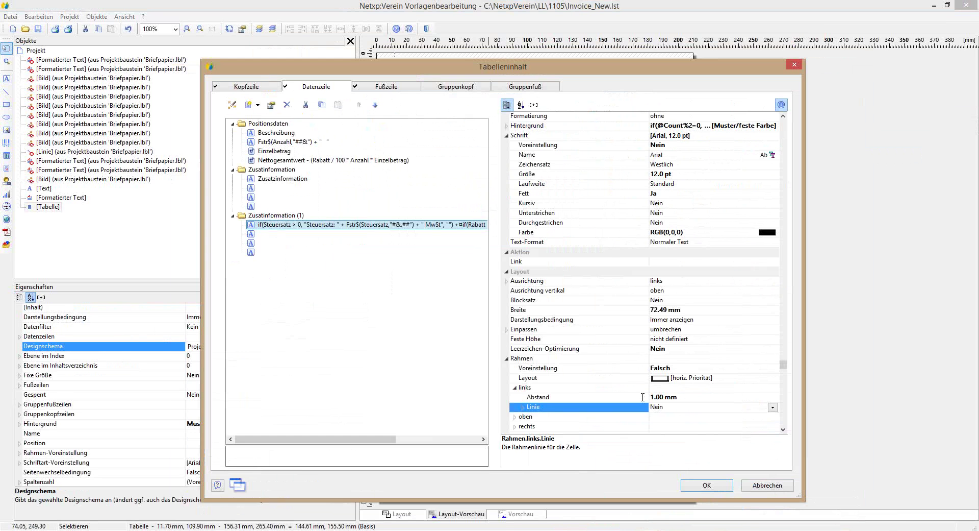
pyautogui.click(772, 407)
pyautogui.click(686, 426)
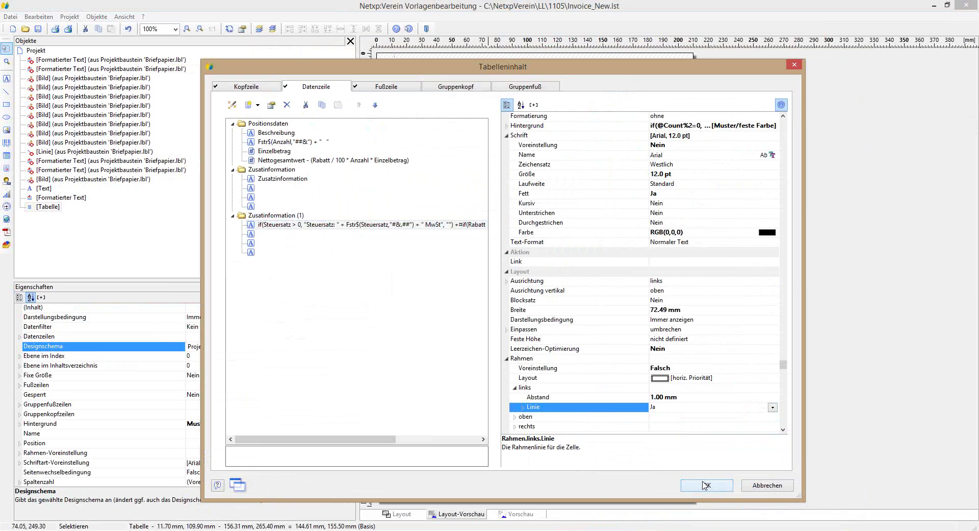
pyautogui.click(707, 484)
# Step: Save the template and inspect the tax-rate cell formula without changing it
pyautogui.click(36, 30)
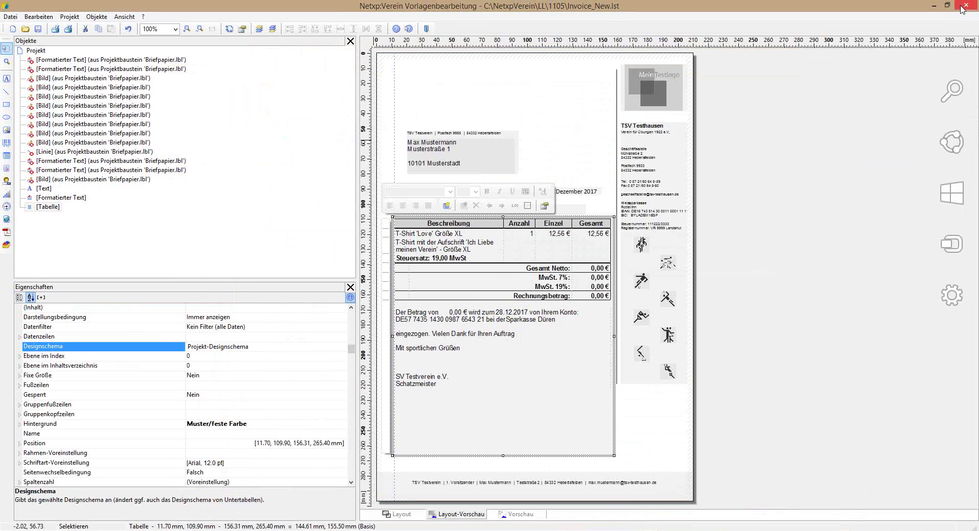
pyautogui.doubleClick(403, 260)
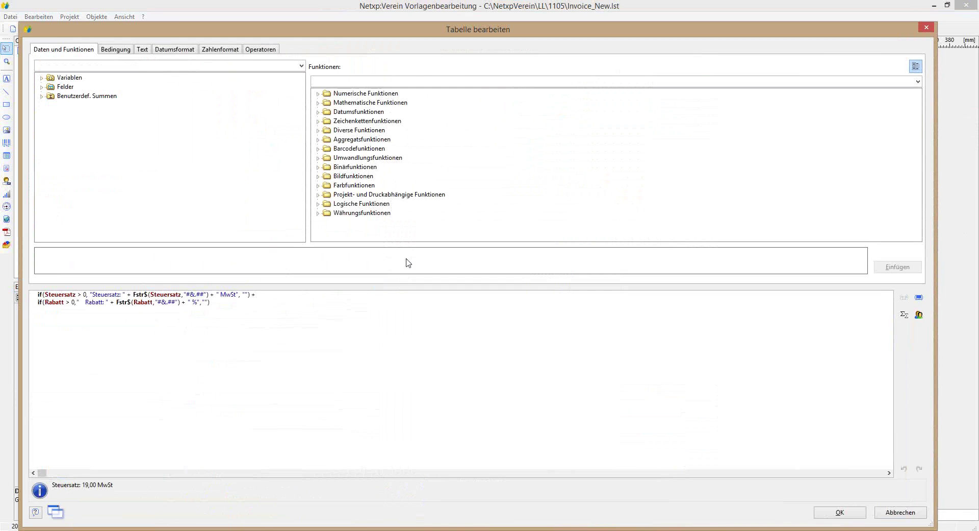
pyautogui.click(896, 513)
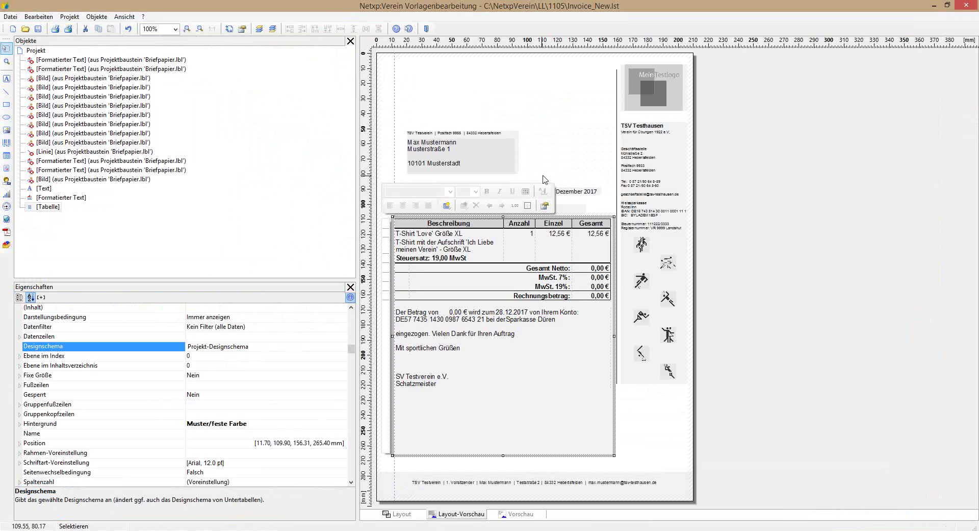
# Step: Store the edited Bandenwerbung template and switch to the Rechnungsübersicht
pyautogui.click(966, 5)
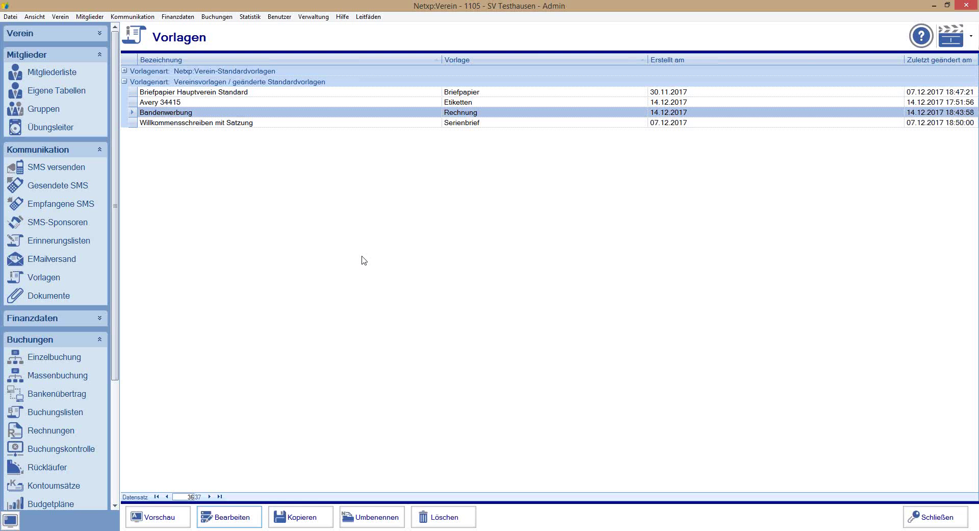
pyautogui.click(431, 303)
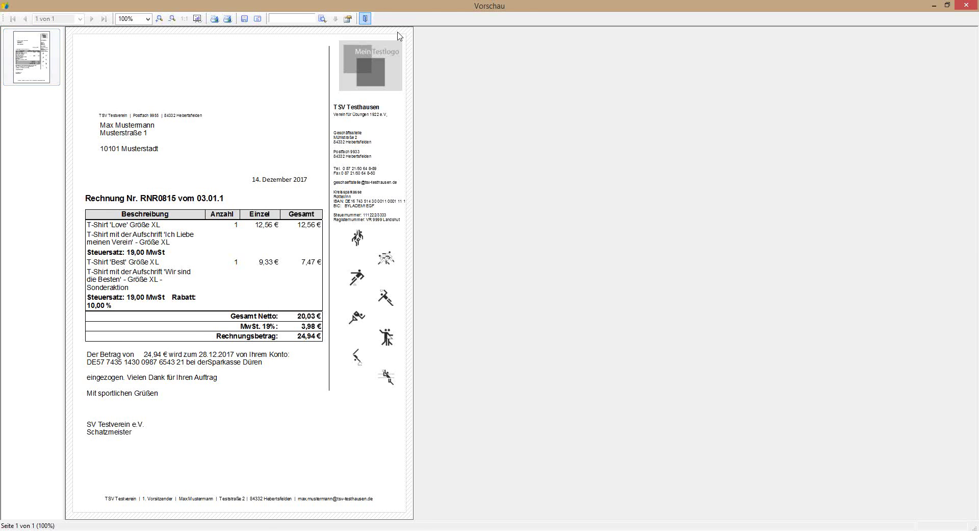
pyautogui.click(366, 20)
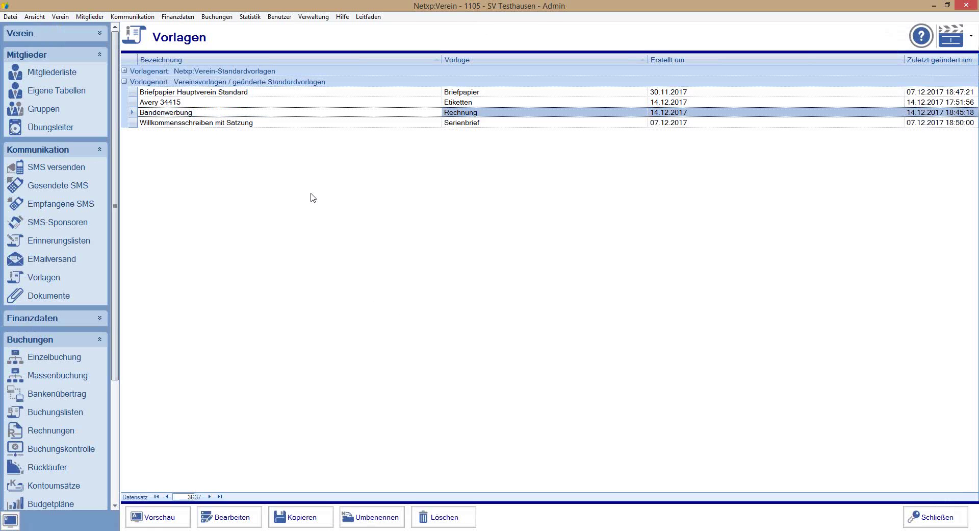
pyautogui.click(45, 432)
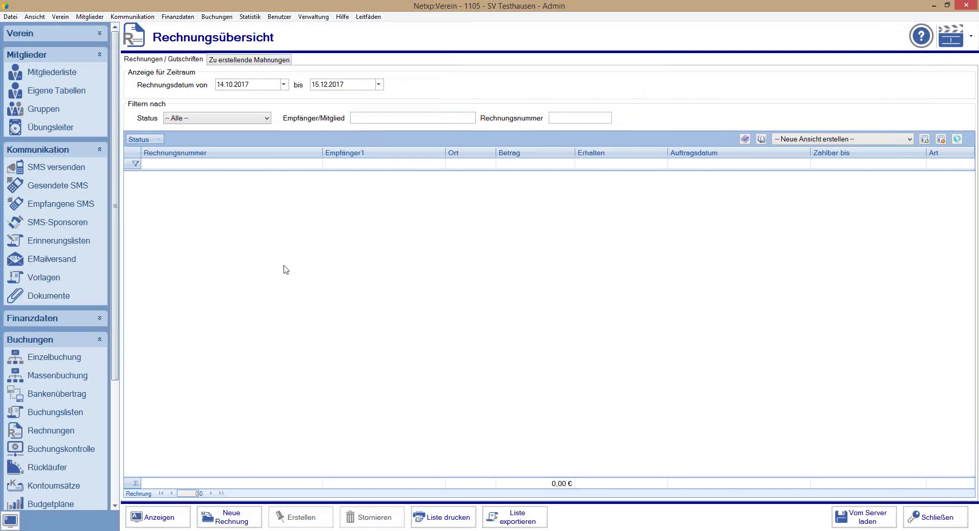
# Step: Start a new invoice and pick a club member from the member search as recipient
pyautogui.click(237, 521)
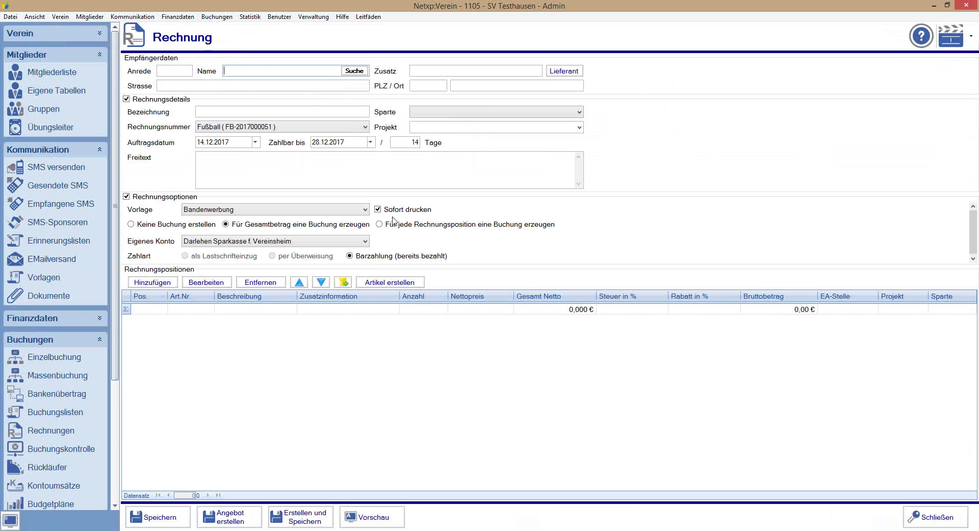
pyautogui.click(449, 111)
pyautogui.click(449, 111)
pyautogui.click(353, 71)
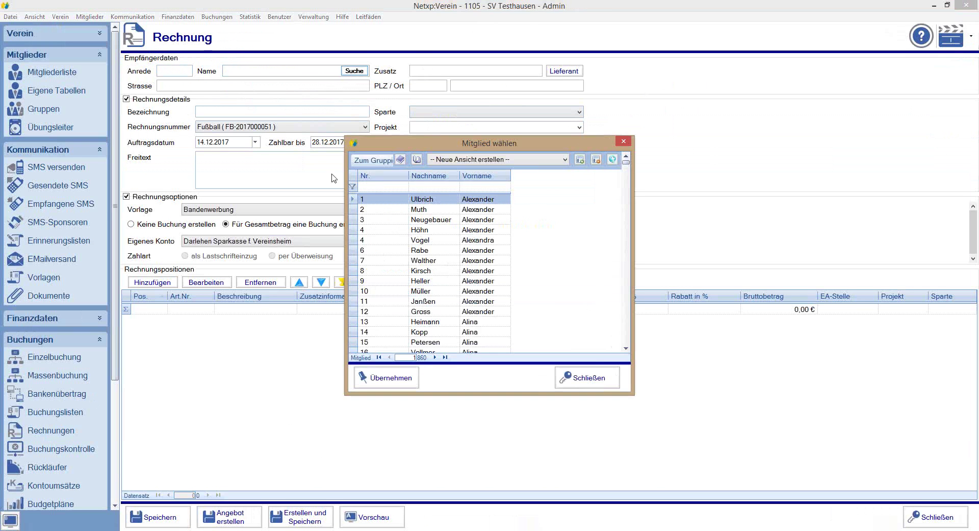
pyautogui.doubleClick(401, 205)
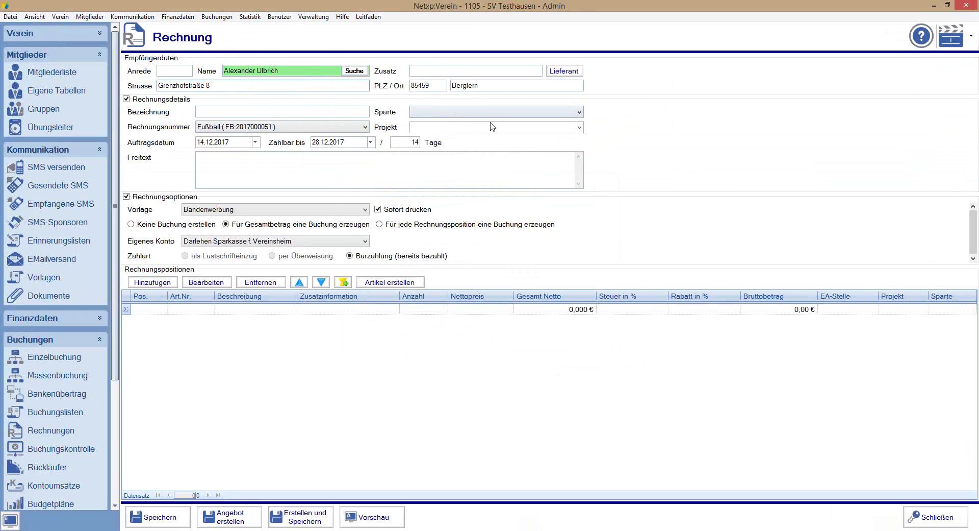
# Step: Set the order date to 15.12.2017 and the due date to 15.01.2018
pyautogui.click(236, 145)
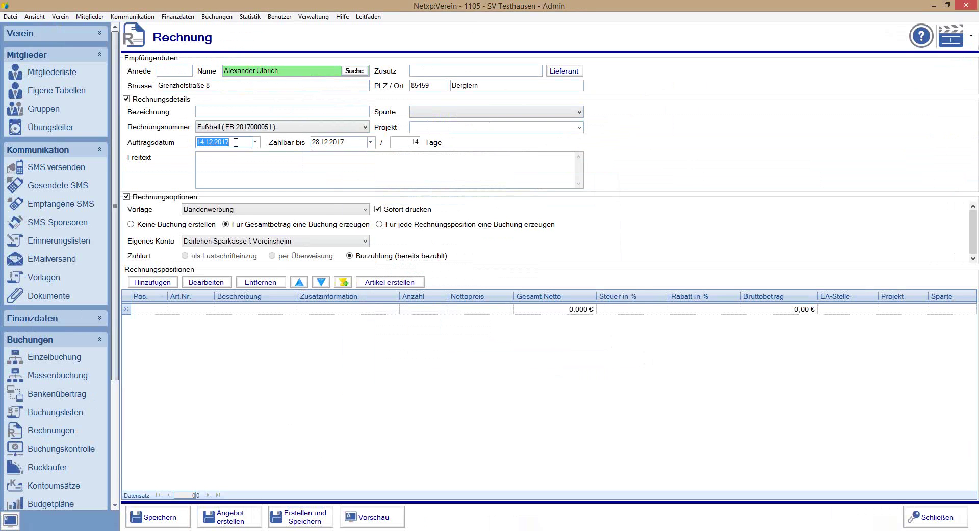
pyautogui.write('15.12.2017')
pyautogui.click(239, 179)
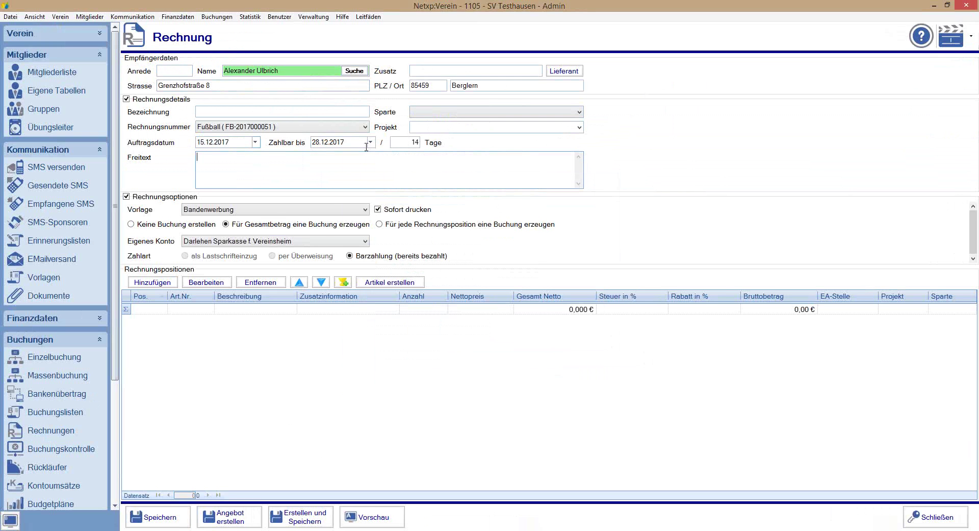
pyautogui.click(414, 142)
pyautogui.write('28')
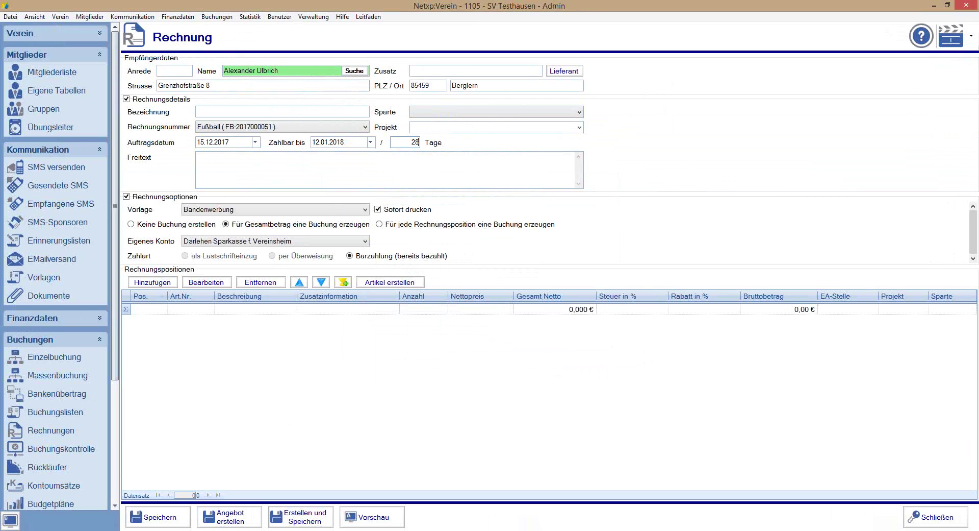
pyautogui.click(315, 141)
pyautogui.write('15.01.2018')
pyautogui.press('Tab')
# Step: Turn off immediate printing and collect payment by direct debit into the Giro account
pyautogui.click(378, 210)
pyautogui.click(297, 242)
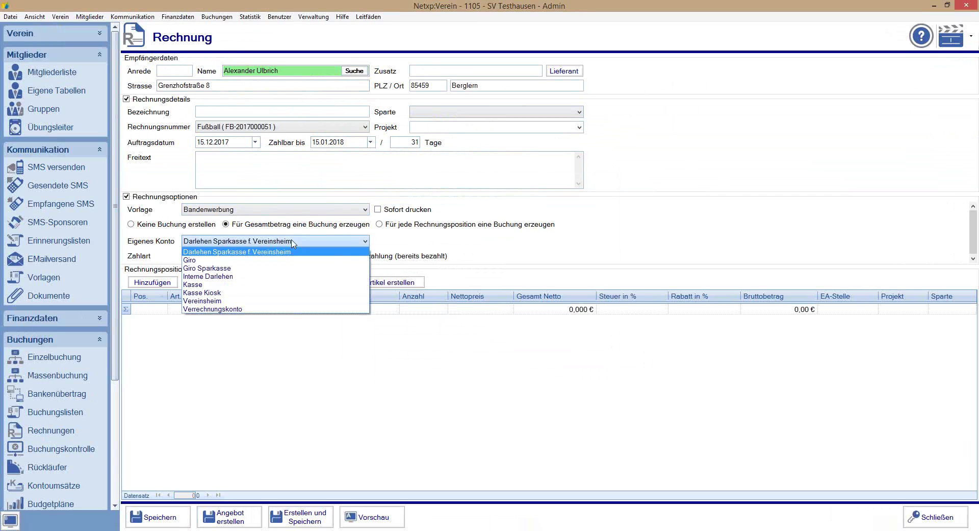
pyautogui.click(279, 259)
pyautogui.click(202, 256)
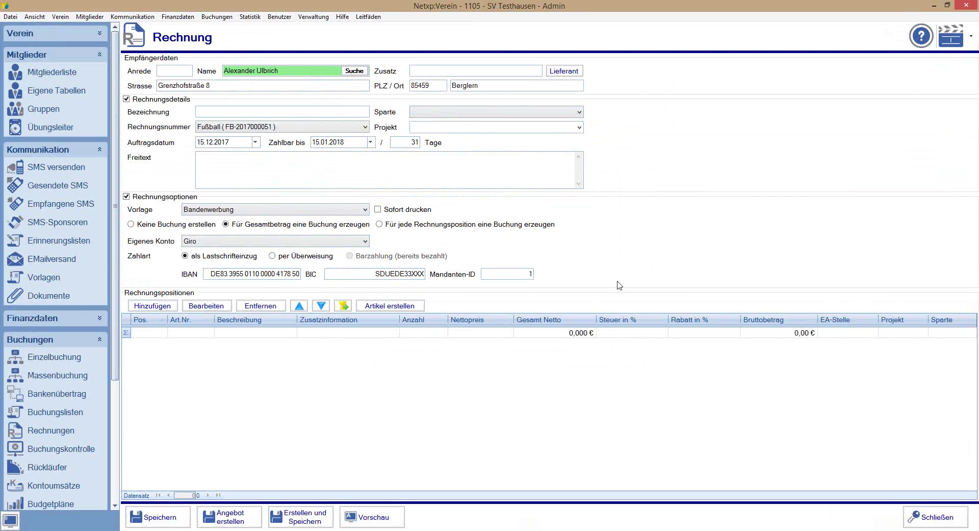
# Step: Add article B-1 Tennisshirt XL as a position at 45,00 € net
pyautogui.click(150, 306)
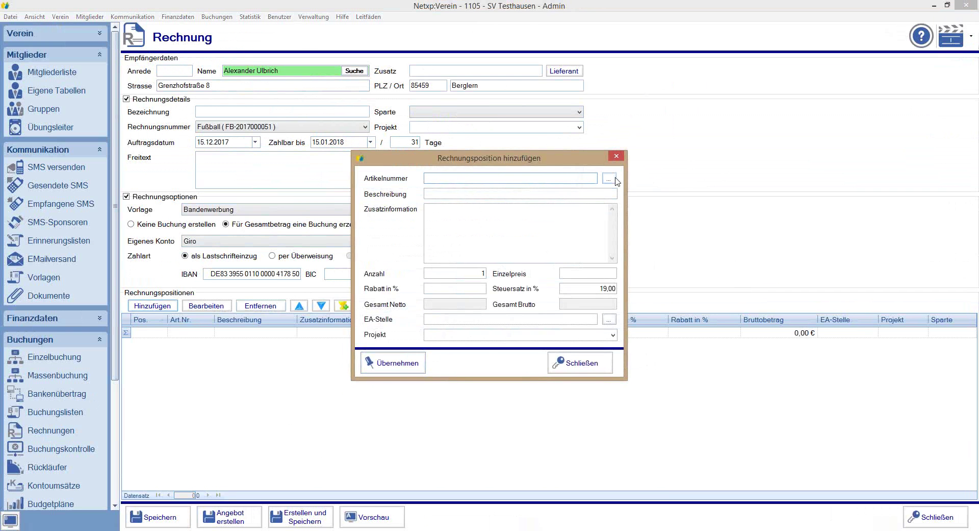
pyautogui.click(610, 178)
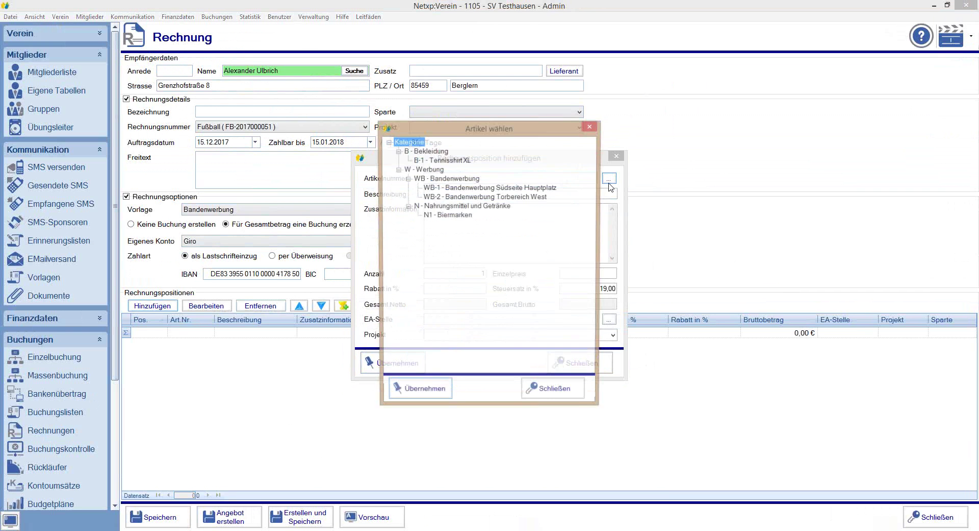
pyautogui.doubleClick(485, 187)
pyautogui.click(578, 308)
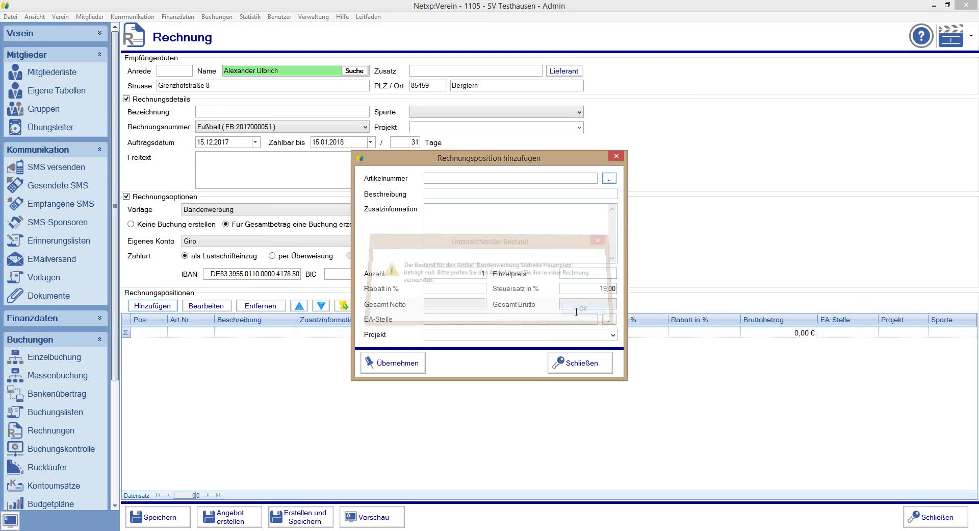
pyautogui.click(610, 179)
pyautogui.doubleClick(461, 160)
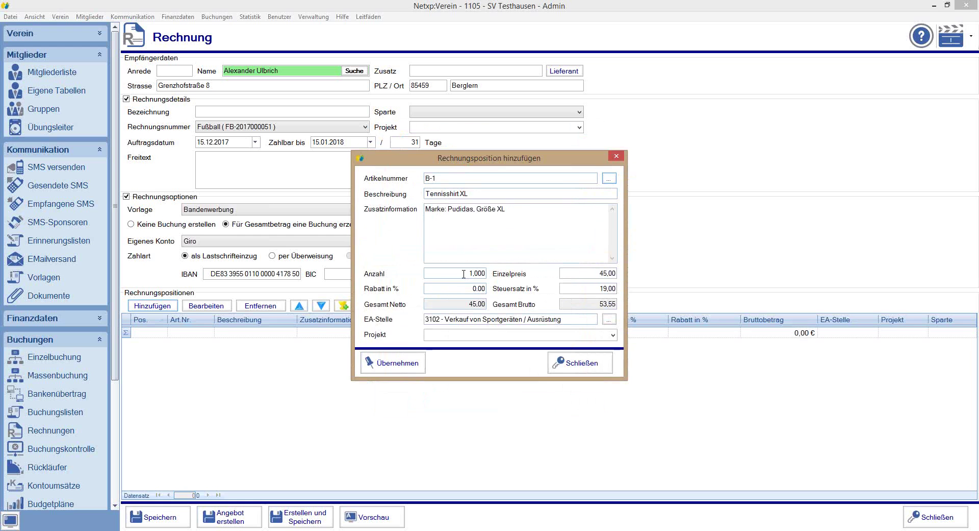
pyautogui.click(373, 363)
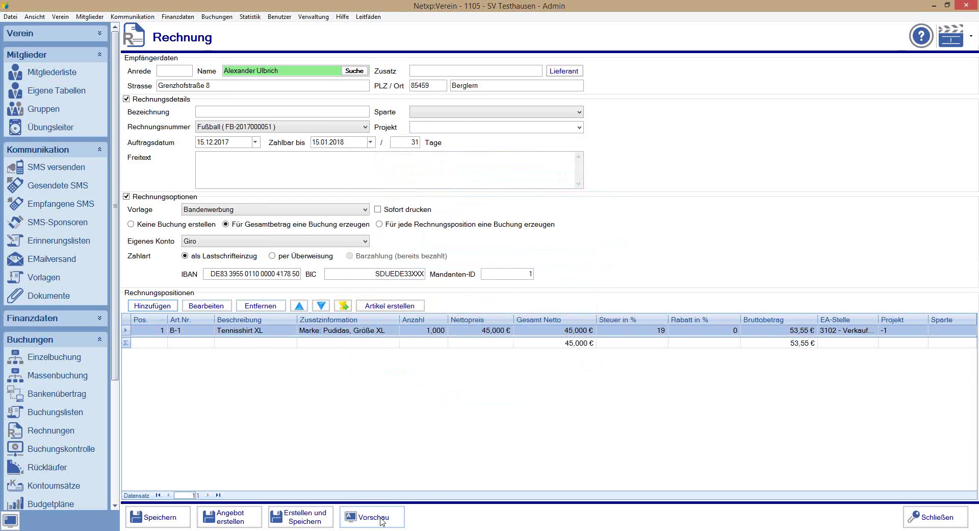
pyautogui.click(382, 521)
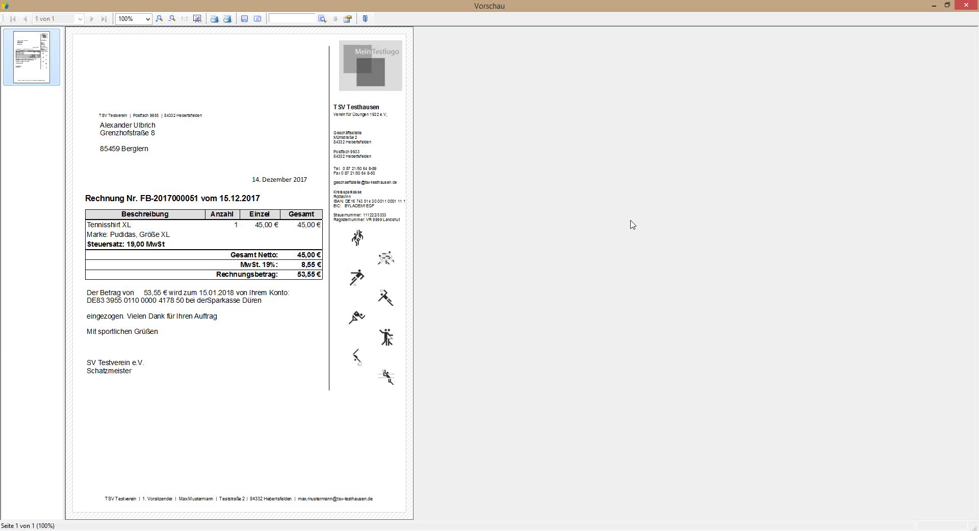
pyautogui.click(366, 19)
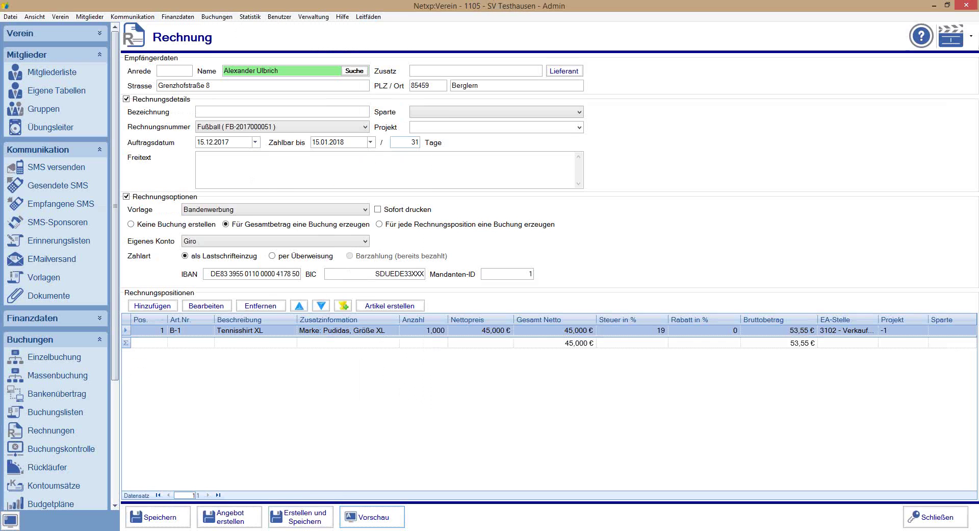
pyautogui.moveTo(345, 526)
pyautogui.mouseDown()
pyautogui.moveTo(368, 530)
pyautogui.moveTo(378, 486)
pyautogui.moveTo(324, 491)
pyautogui.mouseUp()
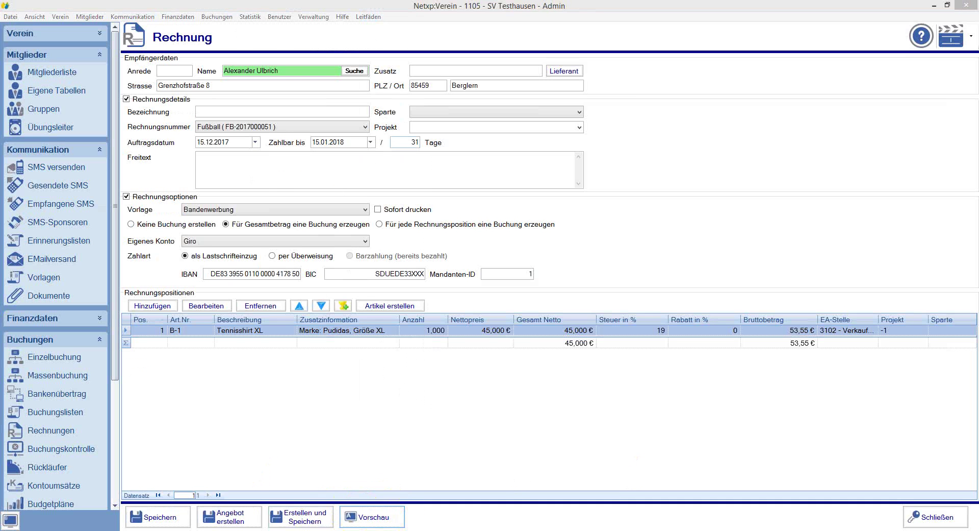
pyautogui.click(373, 518)
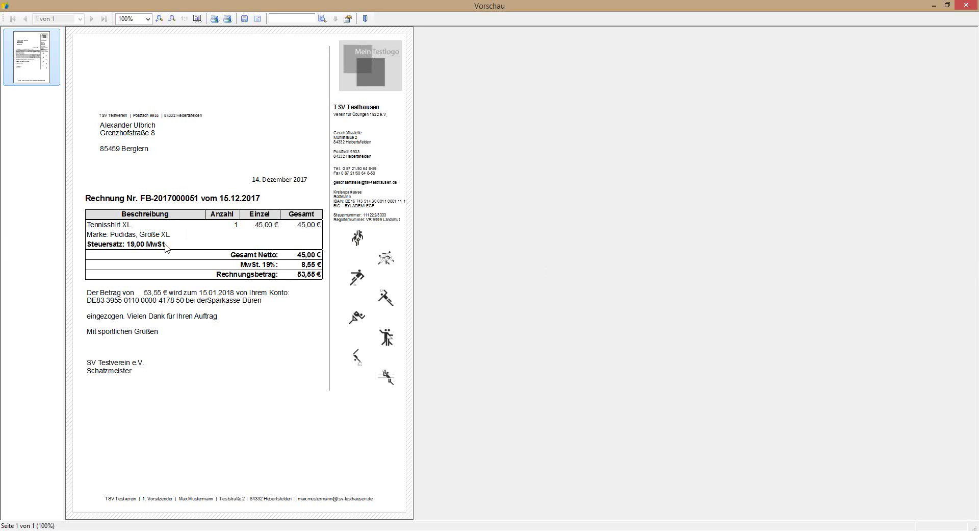
pyautogui.click(365, 19)
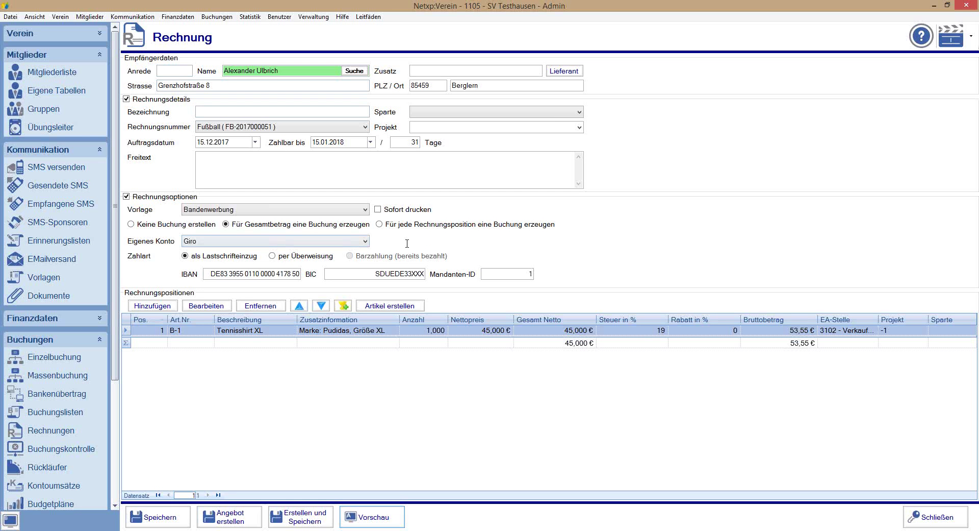
# Step: Set the Tennisshirt position's tax to 0 % and preview the 45,00 € invoice
pyautogui.click(658, 331)
pyautogui.write('0')
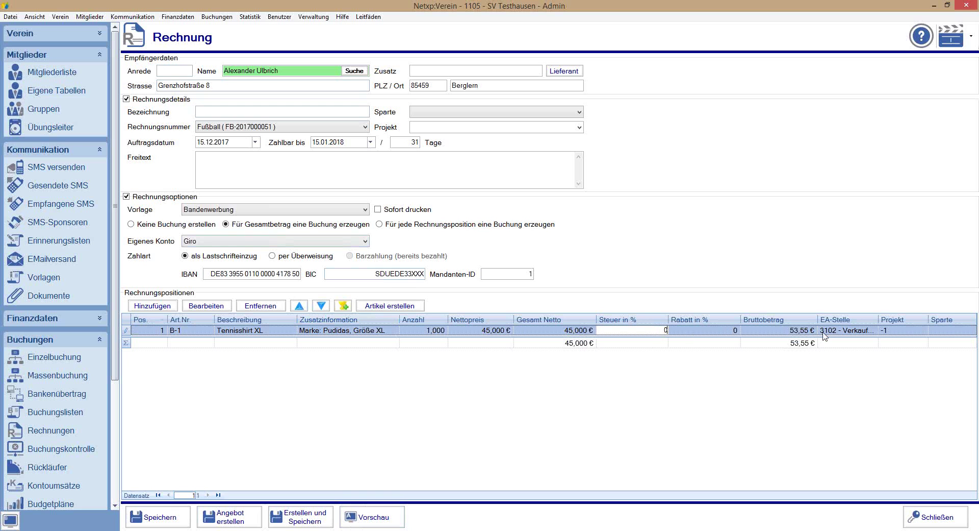
pyautogui.click(845, 331)
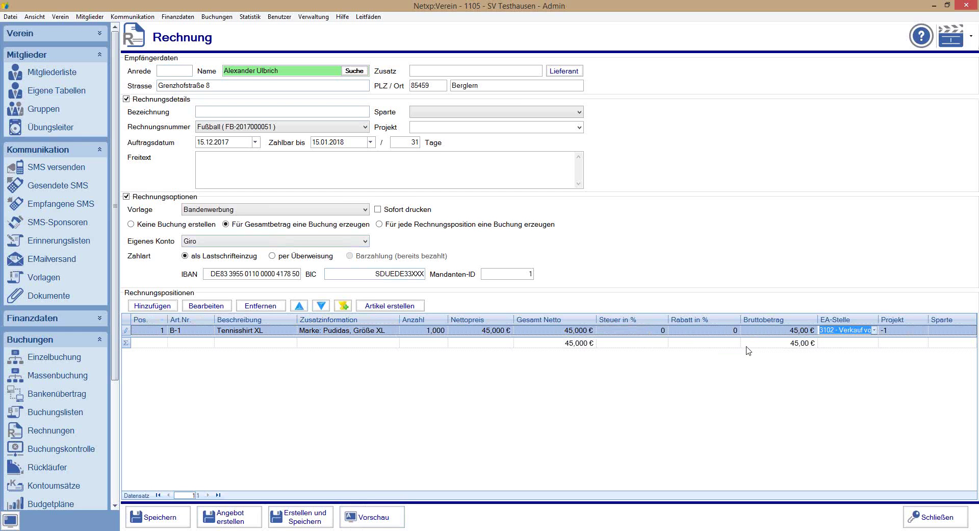
pyautogui.click(362, 518)
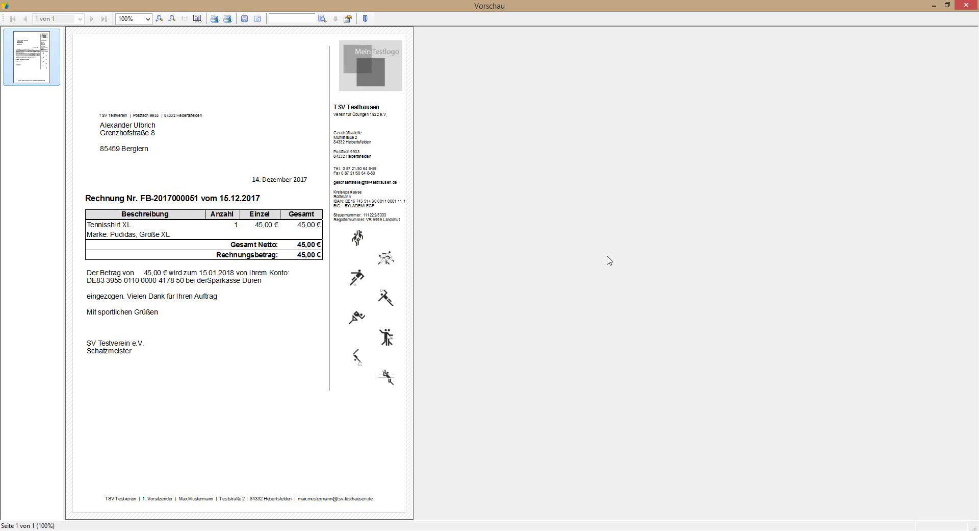